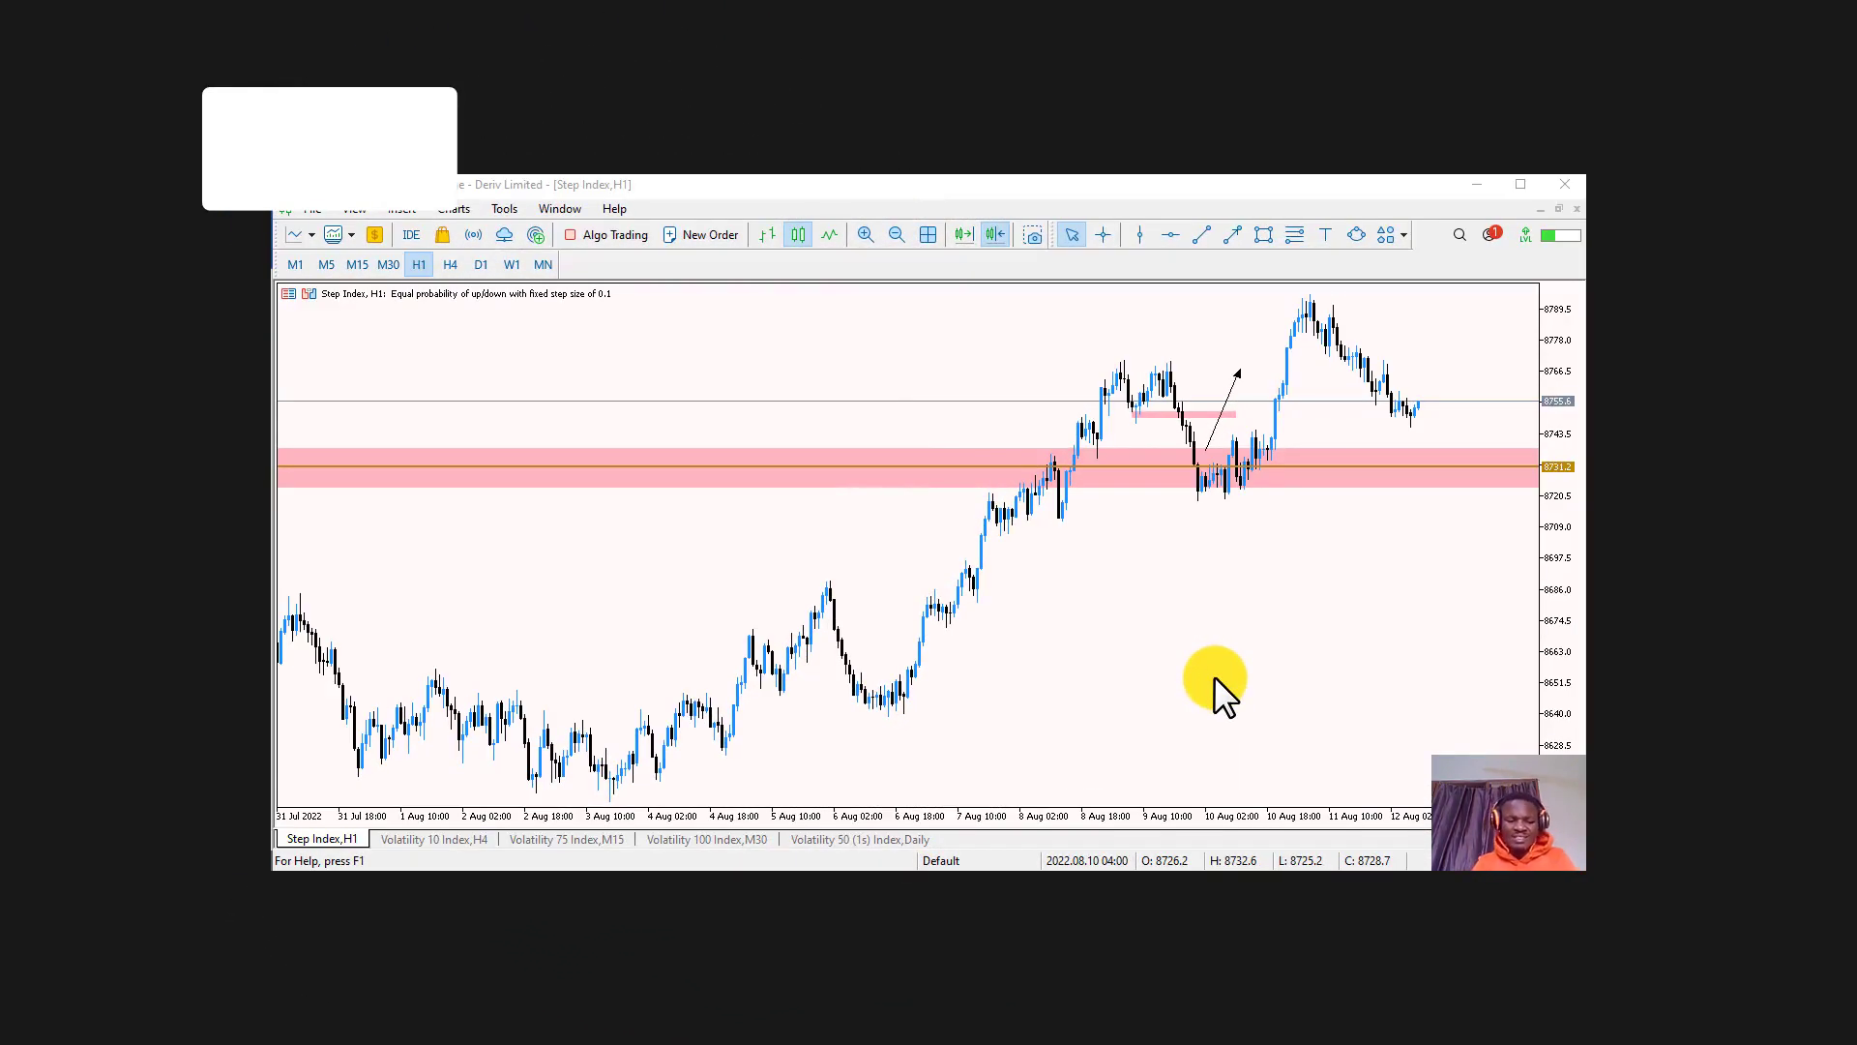
# - Launch Deriv MT5 and show the Volatility 10 Index H4 chart
pyautogui.press('super')
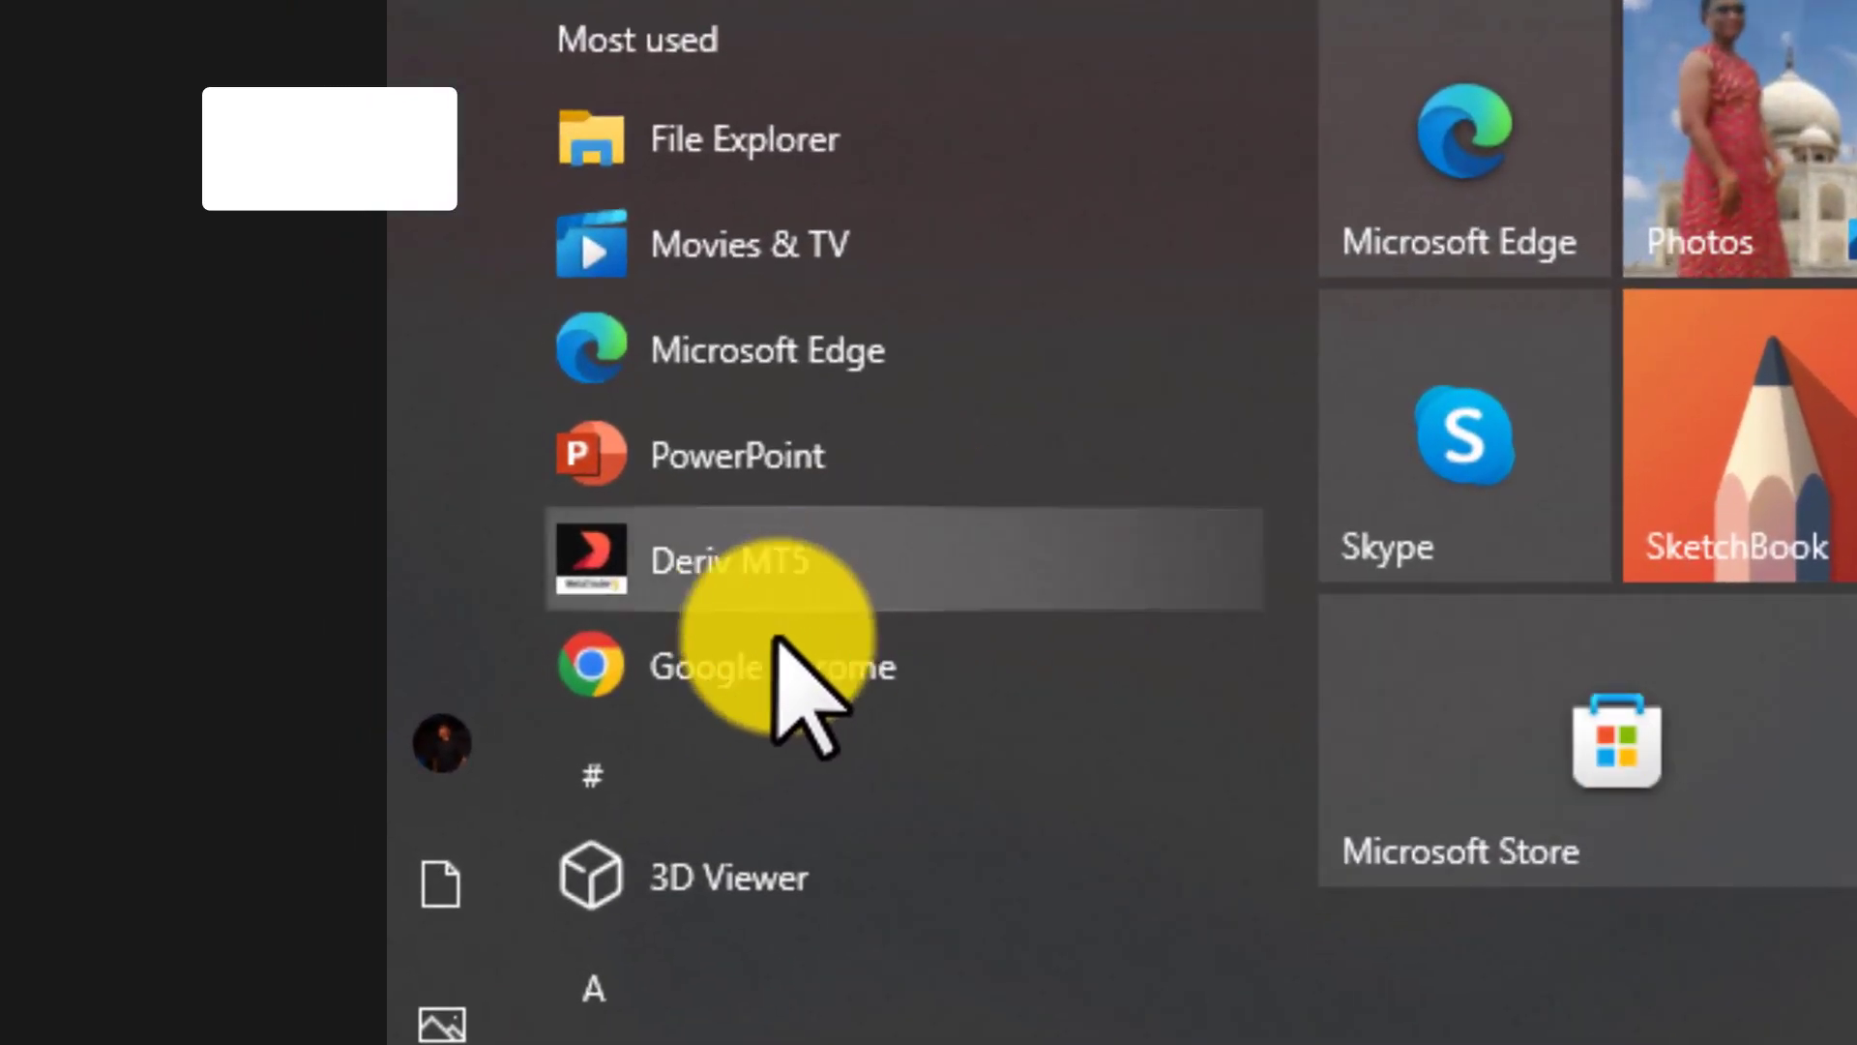
pyautogui.click(824, 562)
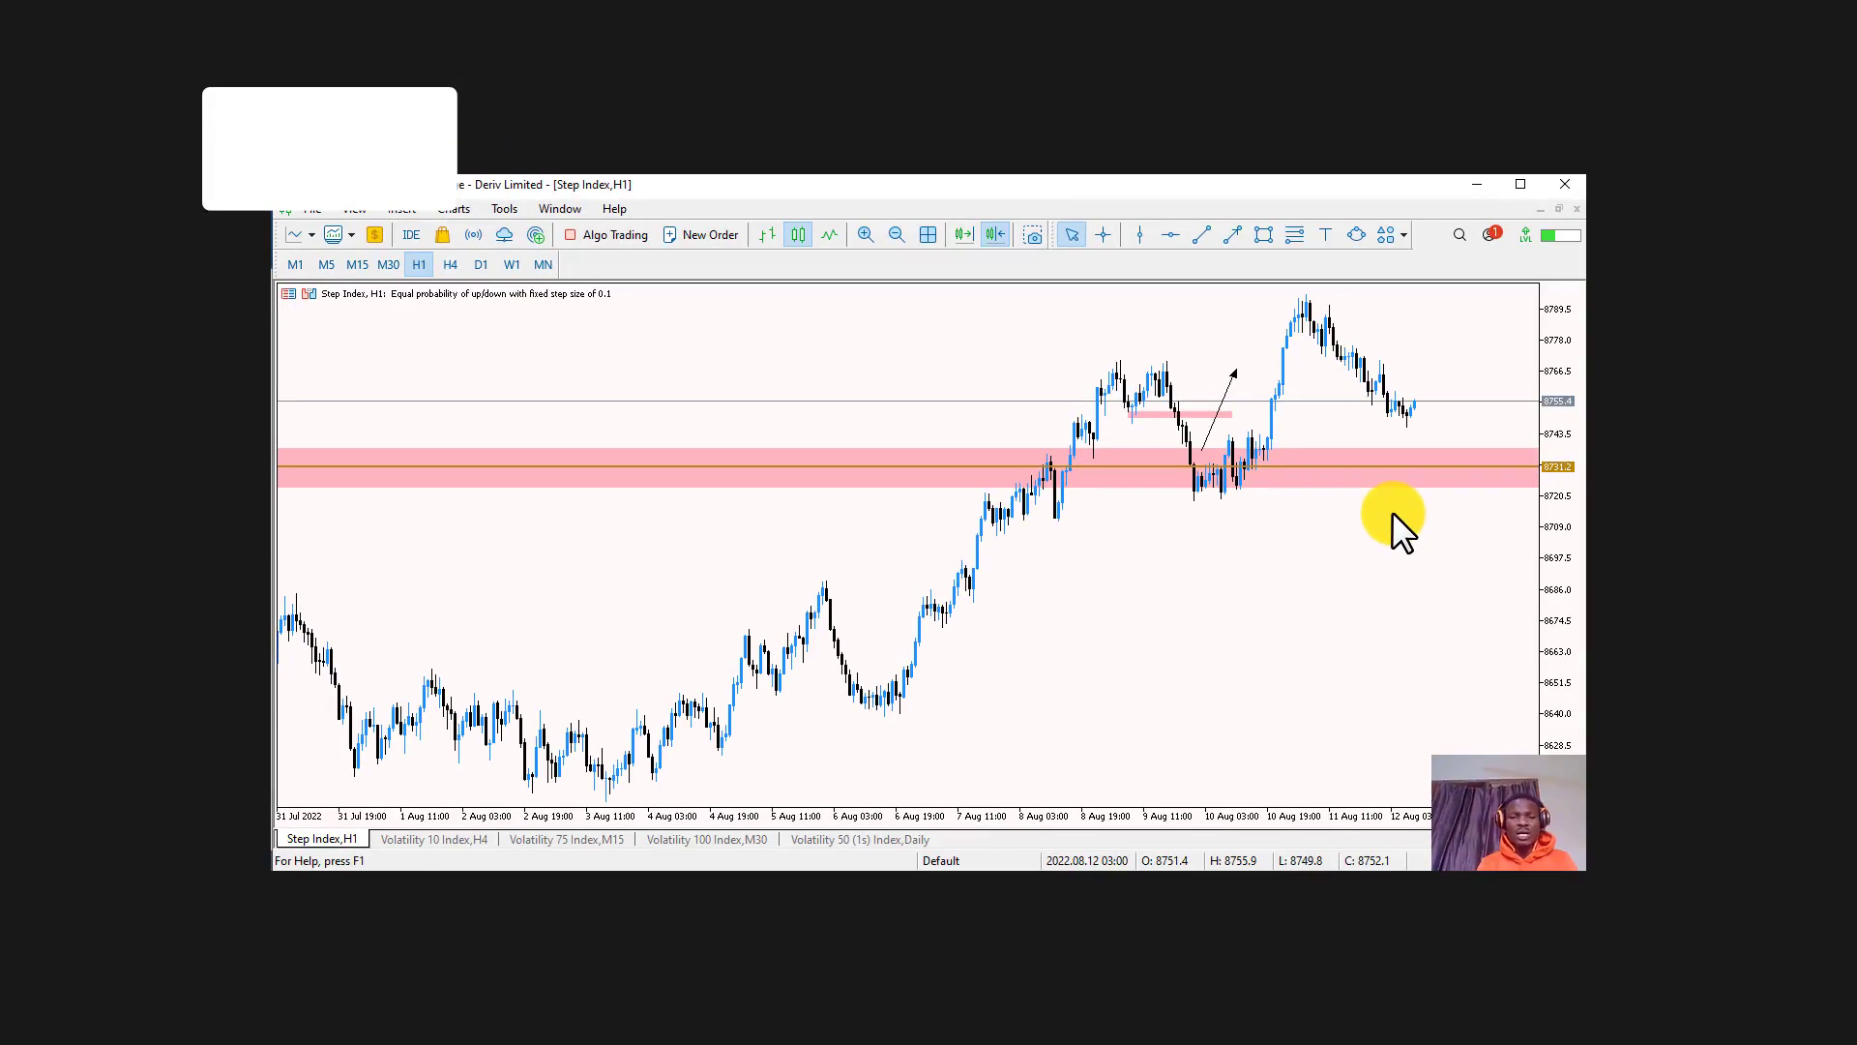
pyautogui.click(418, 835)
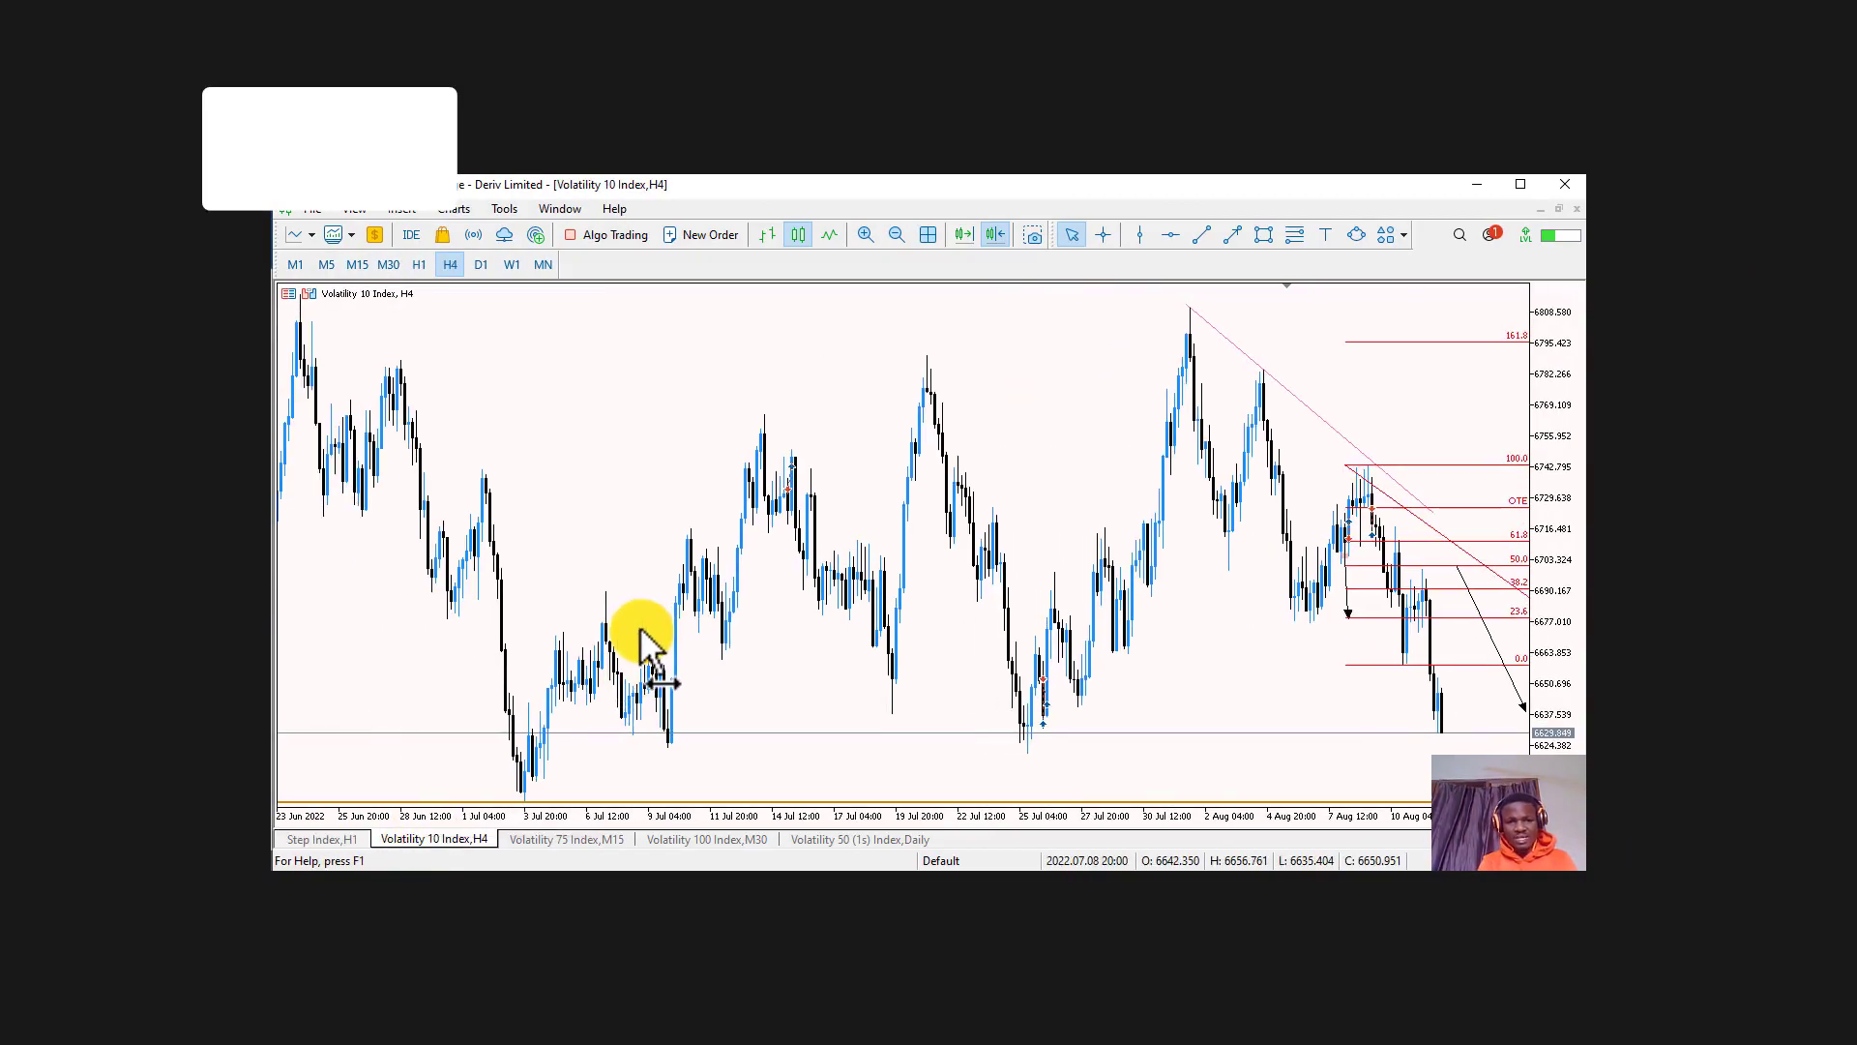
# - Pan the Volatility 10 Index H4 chart back to older June candles, then switch to the Volatility 75 Index M15 chart
pyautogui.moveTo(640, 630); pyautogui.dragTo(567, 604)
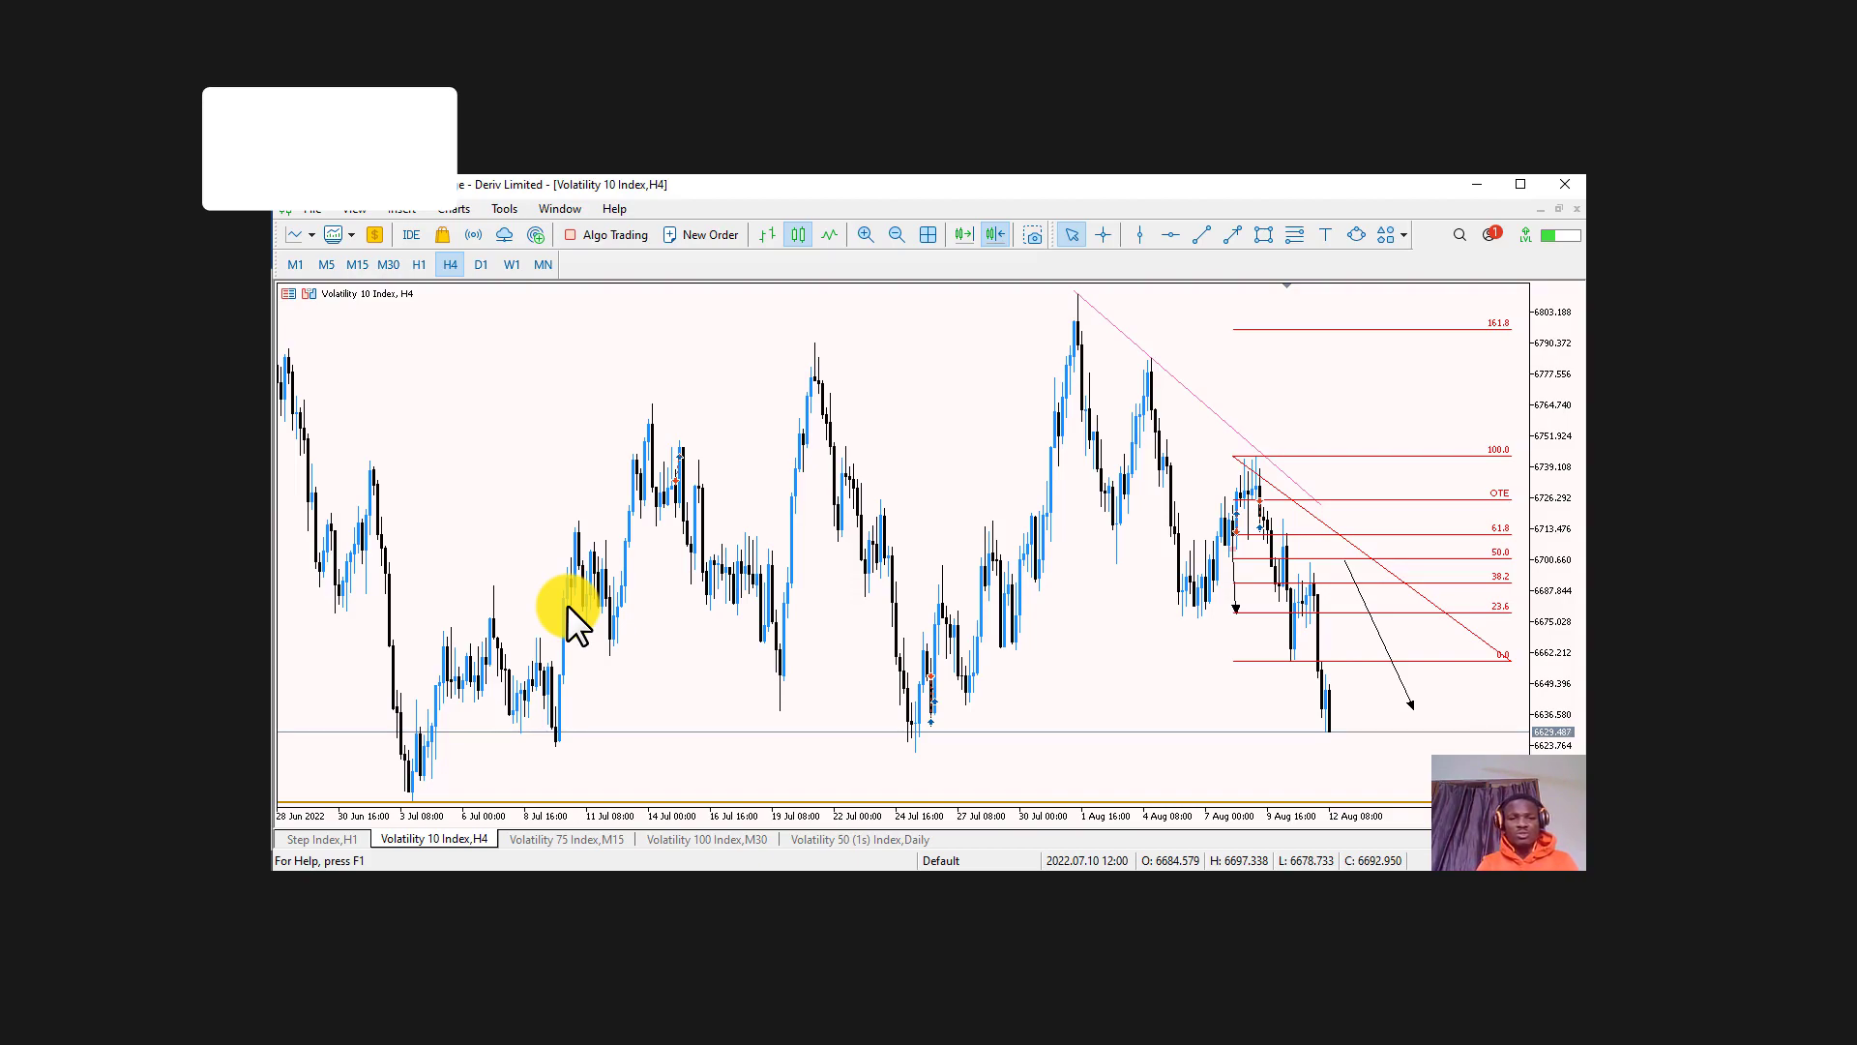
pyautogui.moveTo(786, 601); pyautogui.dragTo(829, 568)
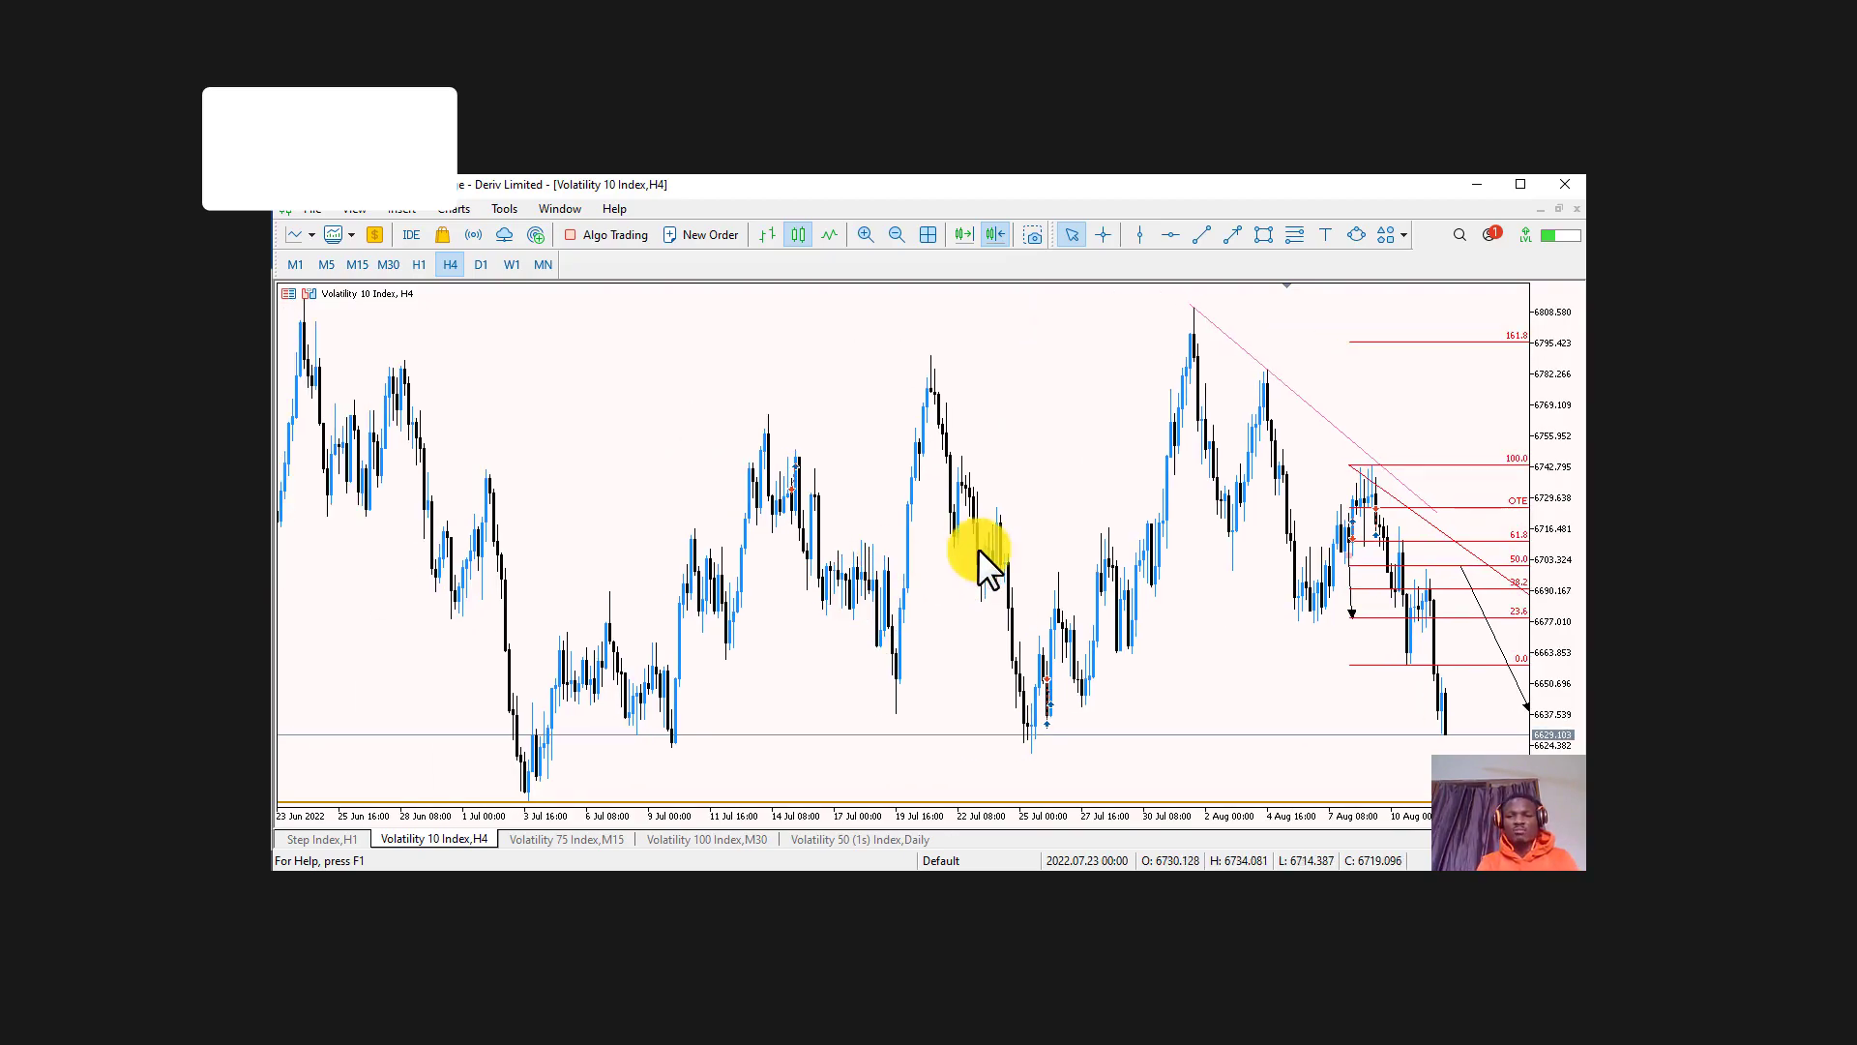
pyautogui.moveTo(992, 548); pyautogui.dragTo(768, 527)
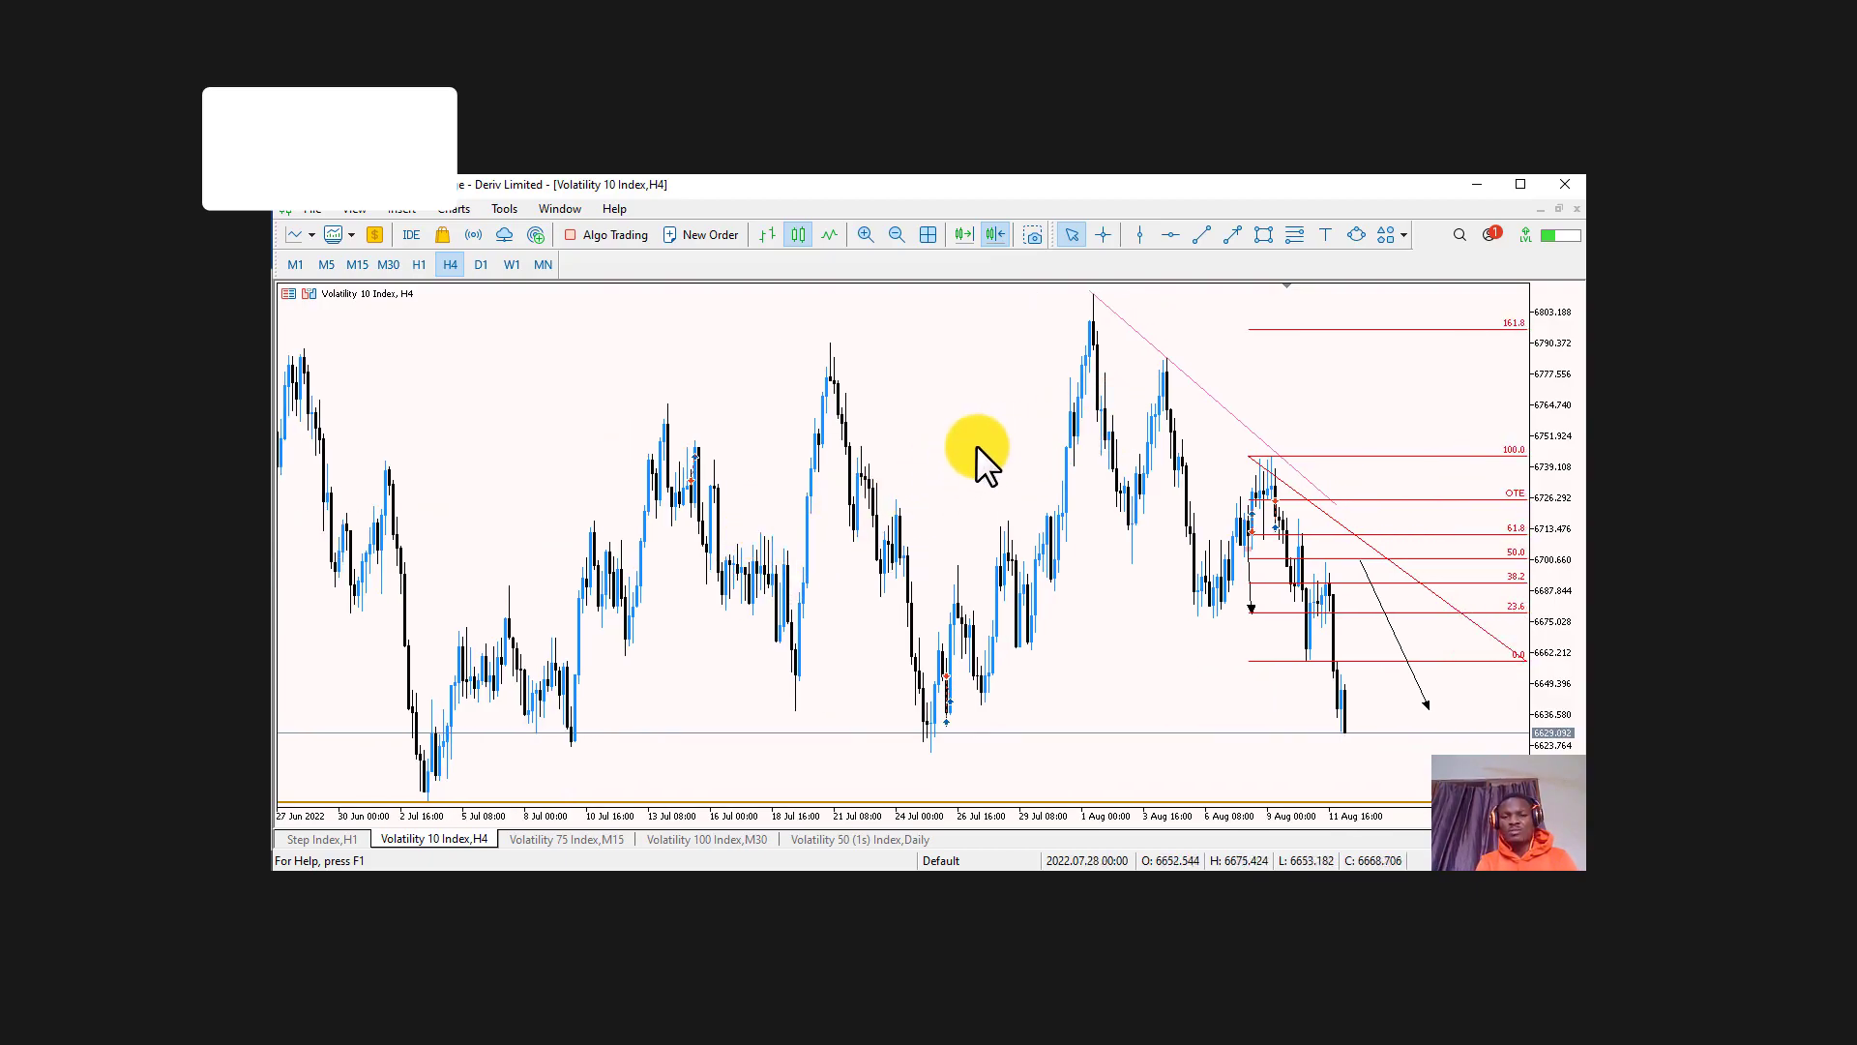
pyautogui.moveTo(949, 443); pyautogui.dragTo(1058, 437)
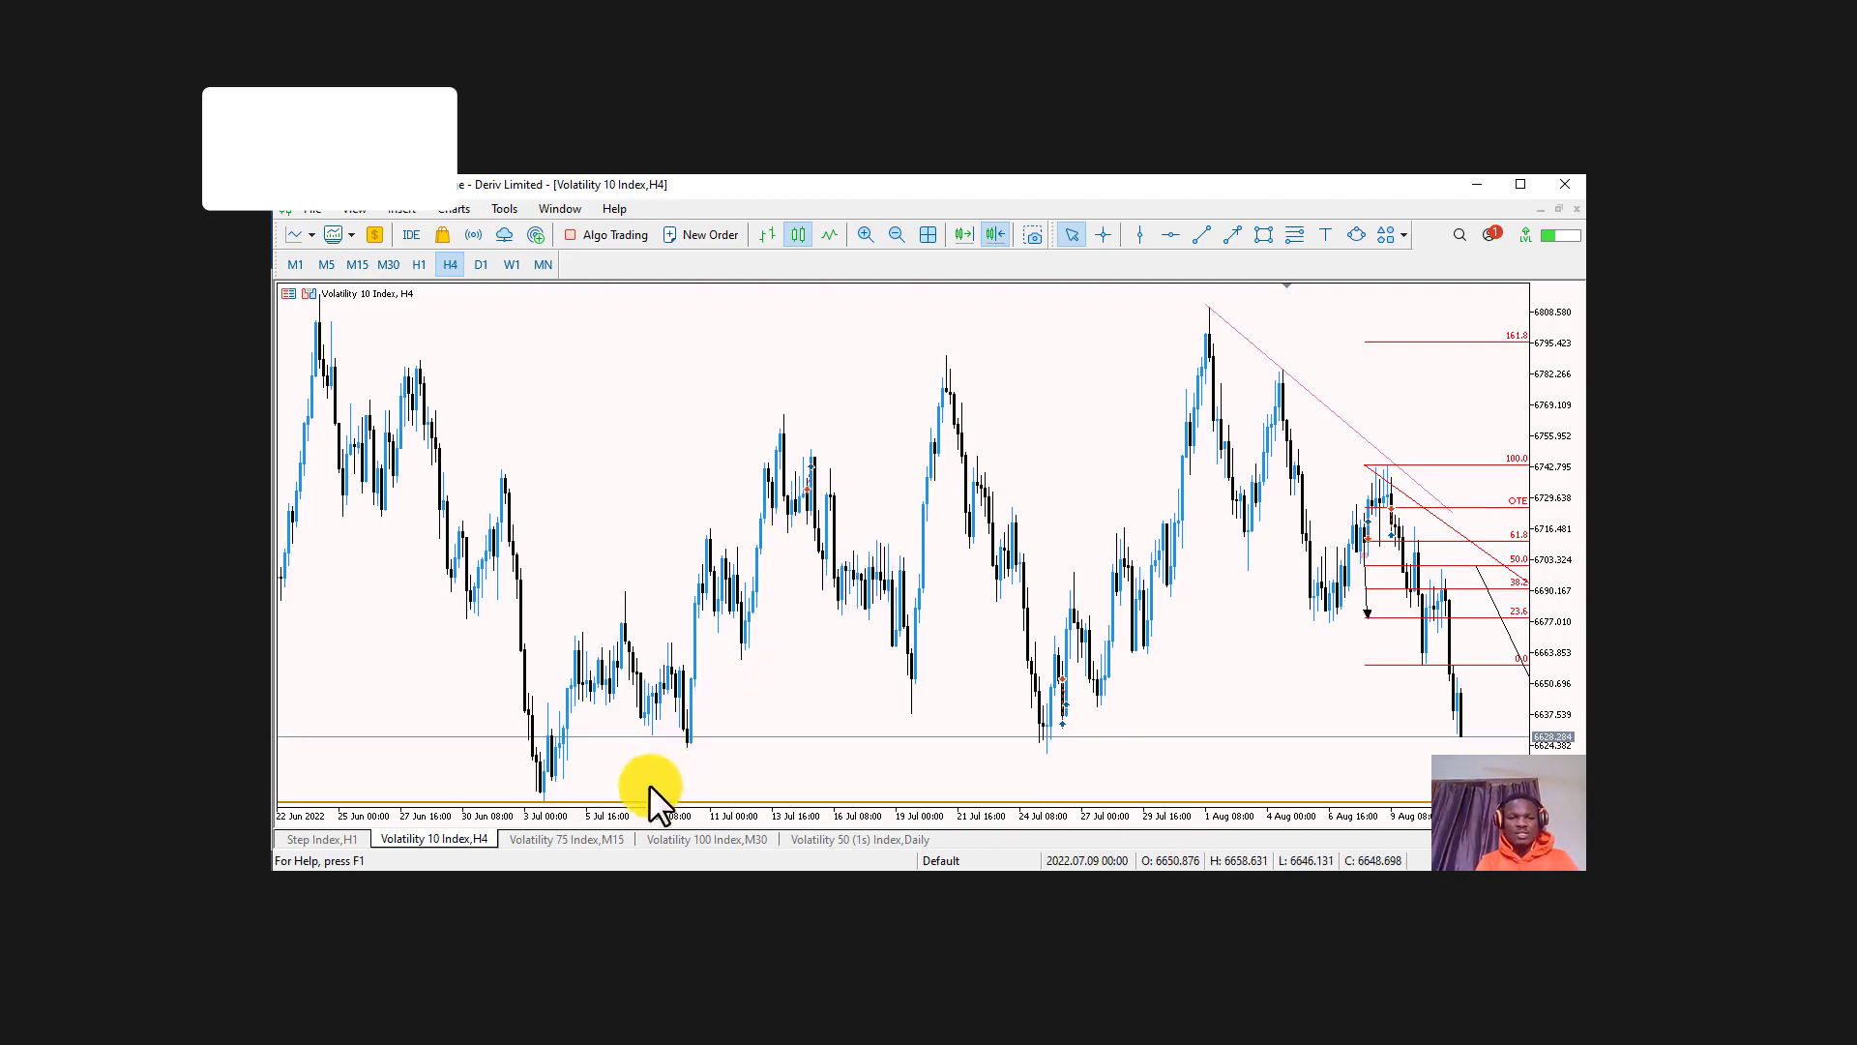
pyautogui.click(619, 838)
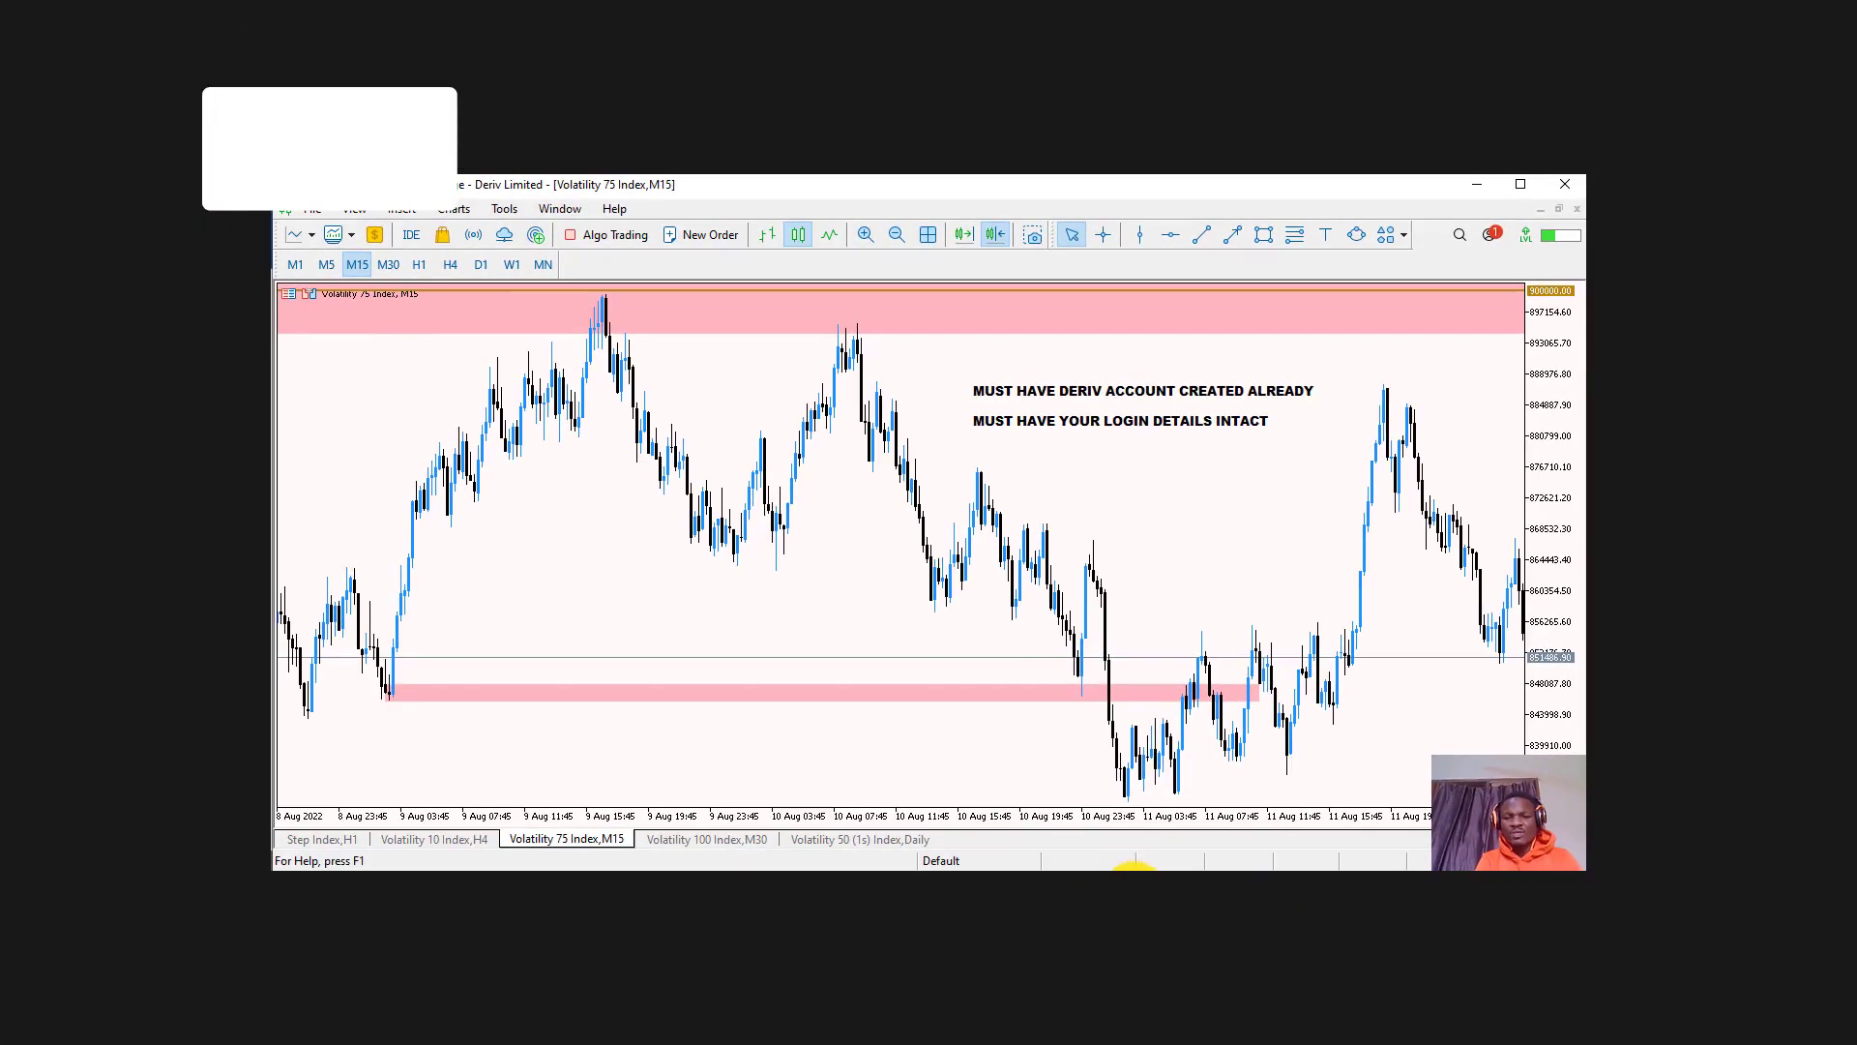
# - Bring the Chrome window forward, pass the Deriv MT5 download tab, and show the YouTube channel tab
pyautogui.moveTo(1133, 867)
pyautogui.moveTo(1037, 820)
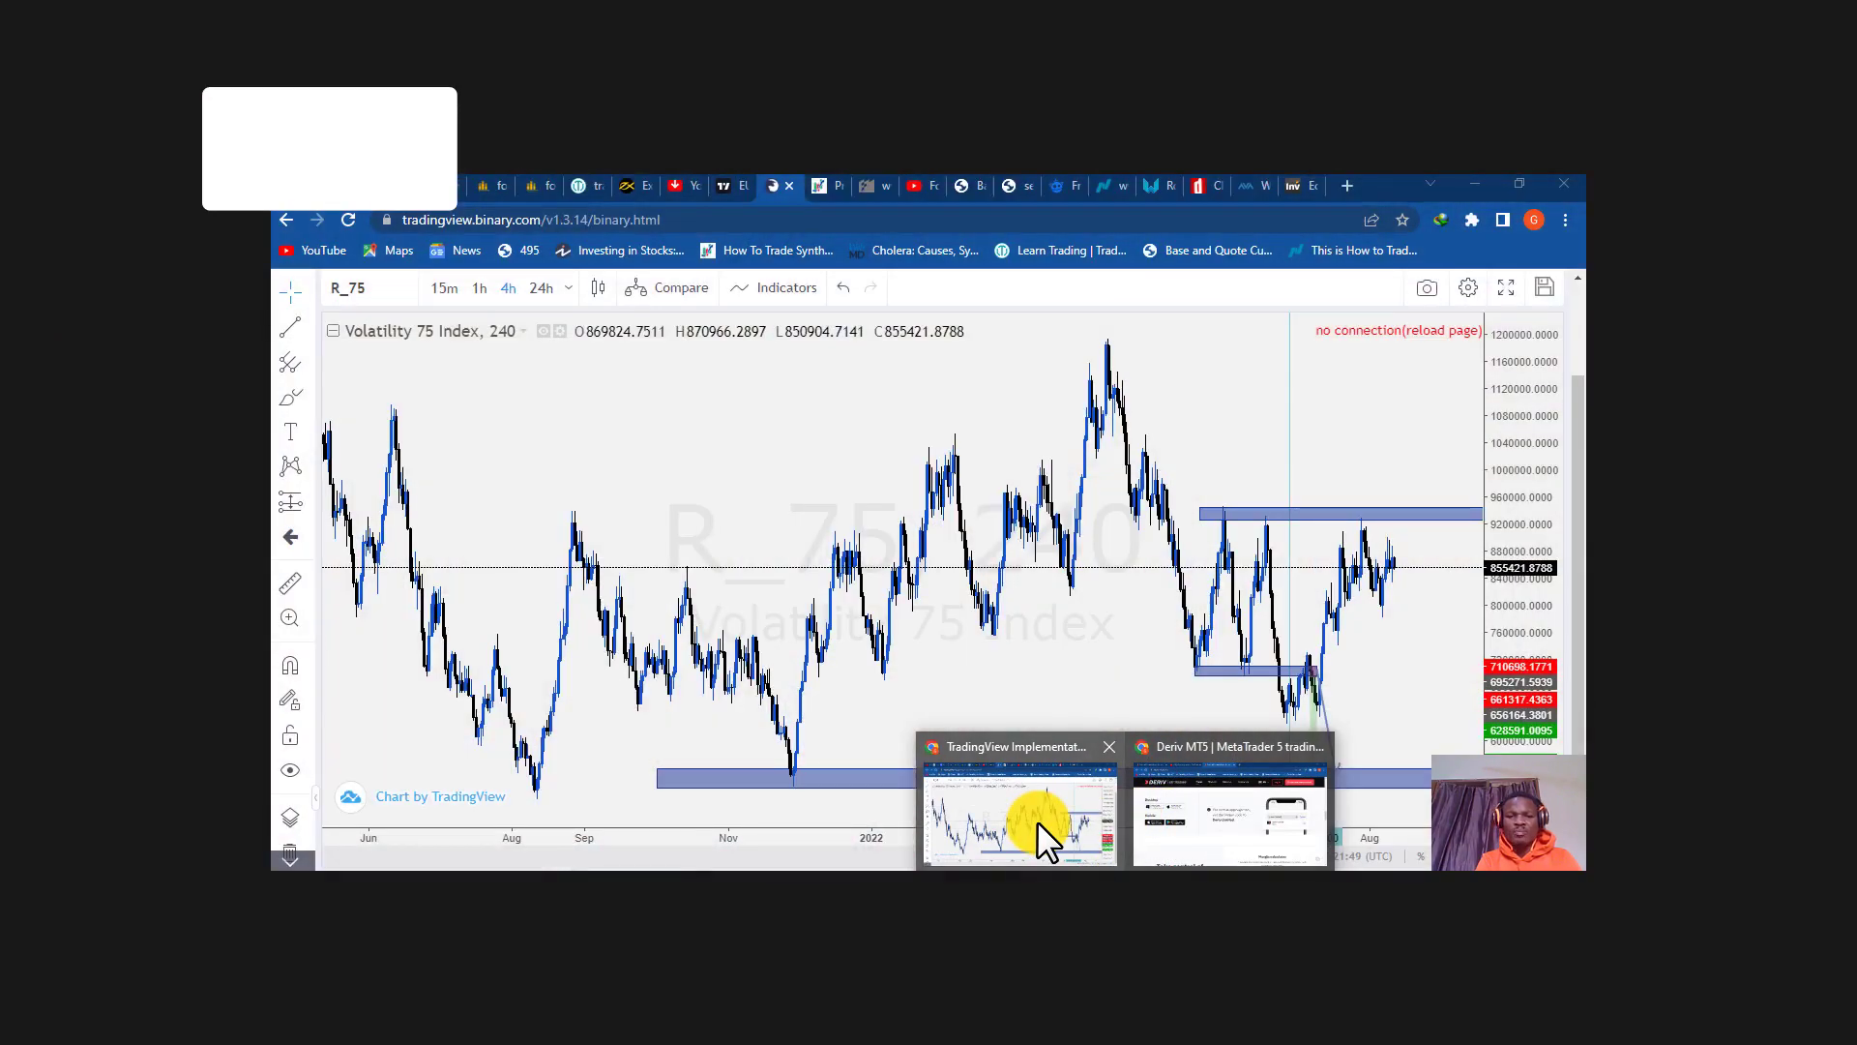
pyautogui.click(1037, 821)
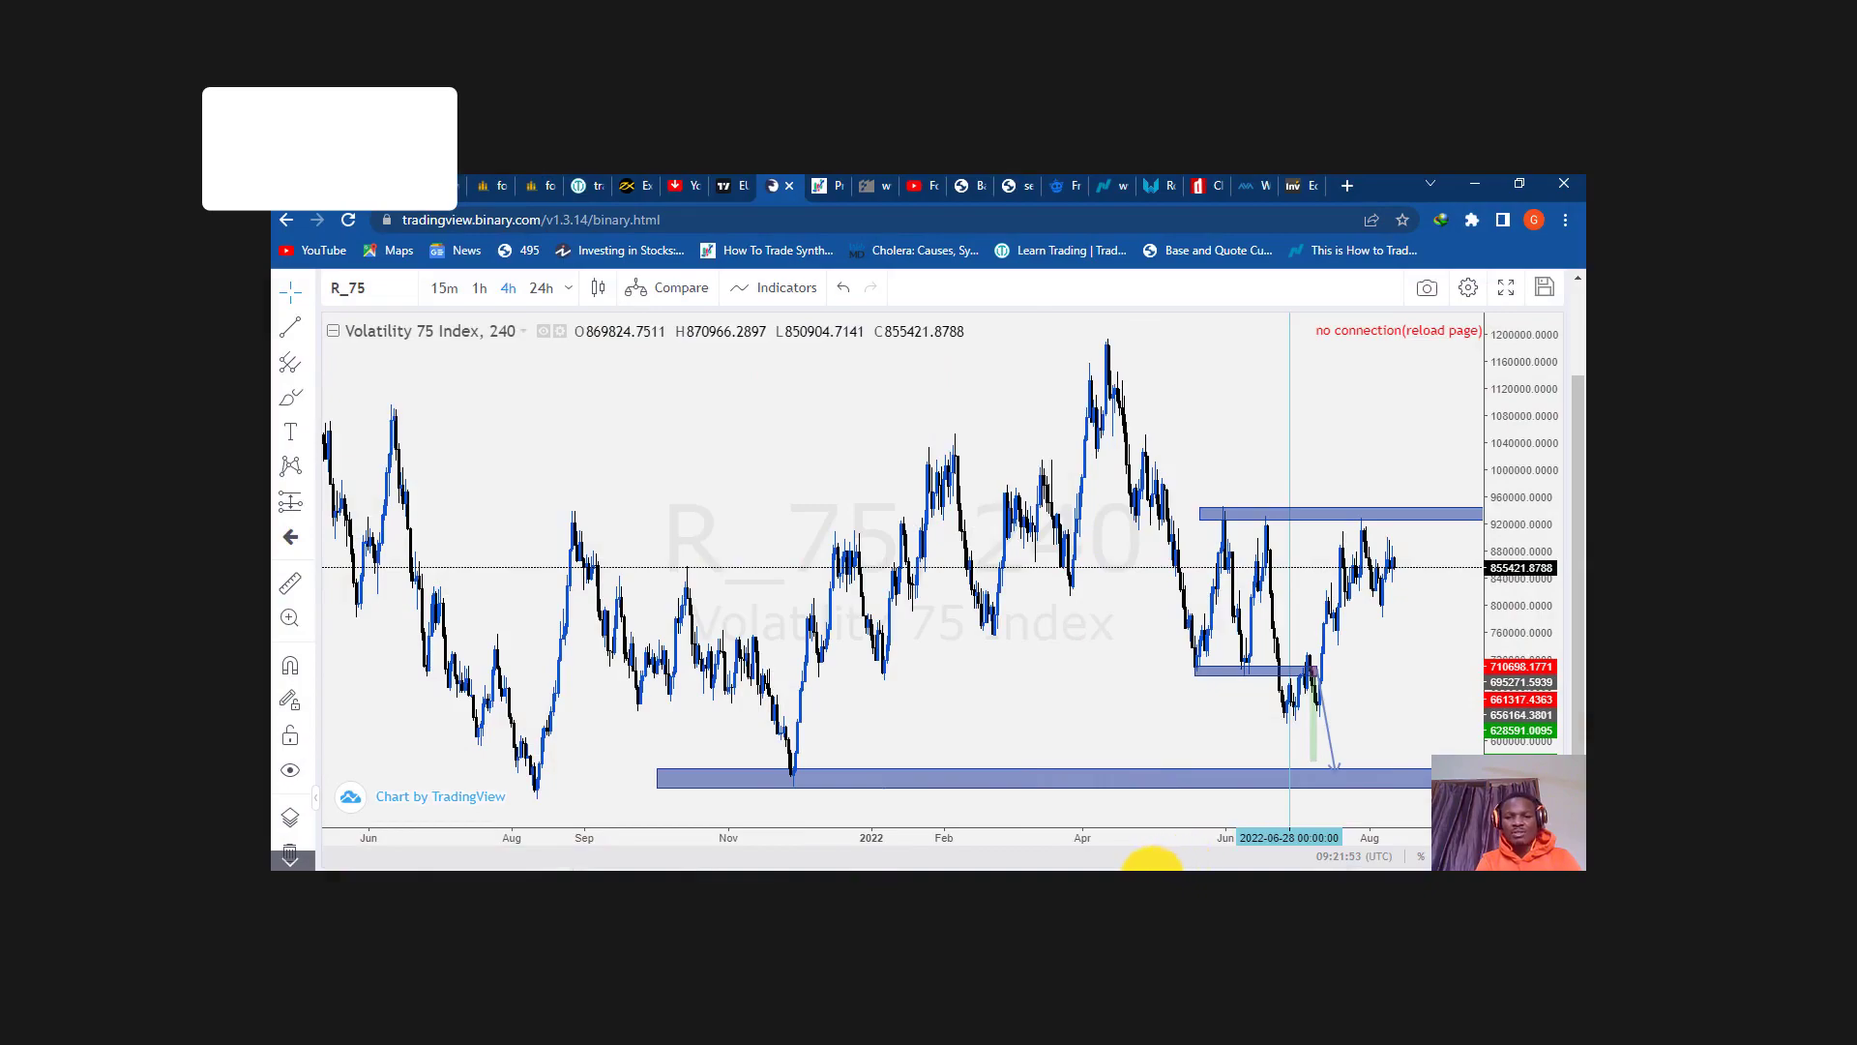
pyautogui.moveTo(1133, 867)
pyautogui.click(1161, 837)
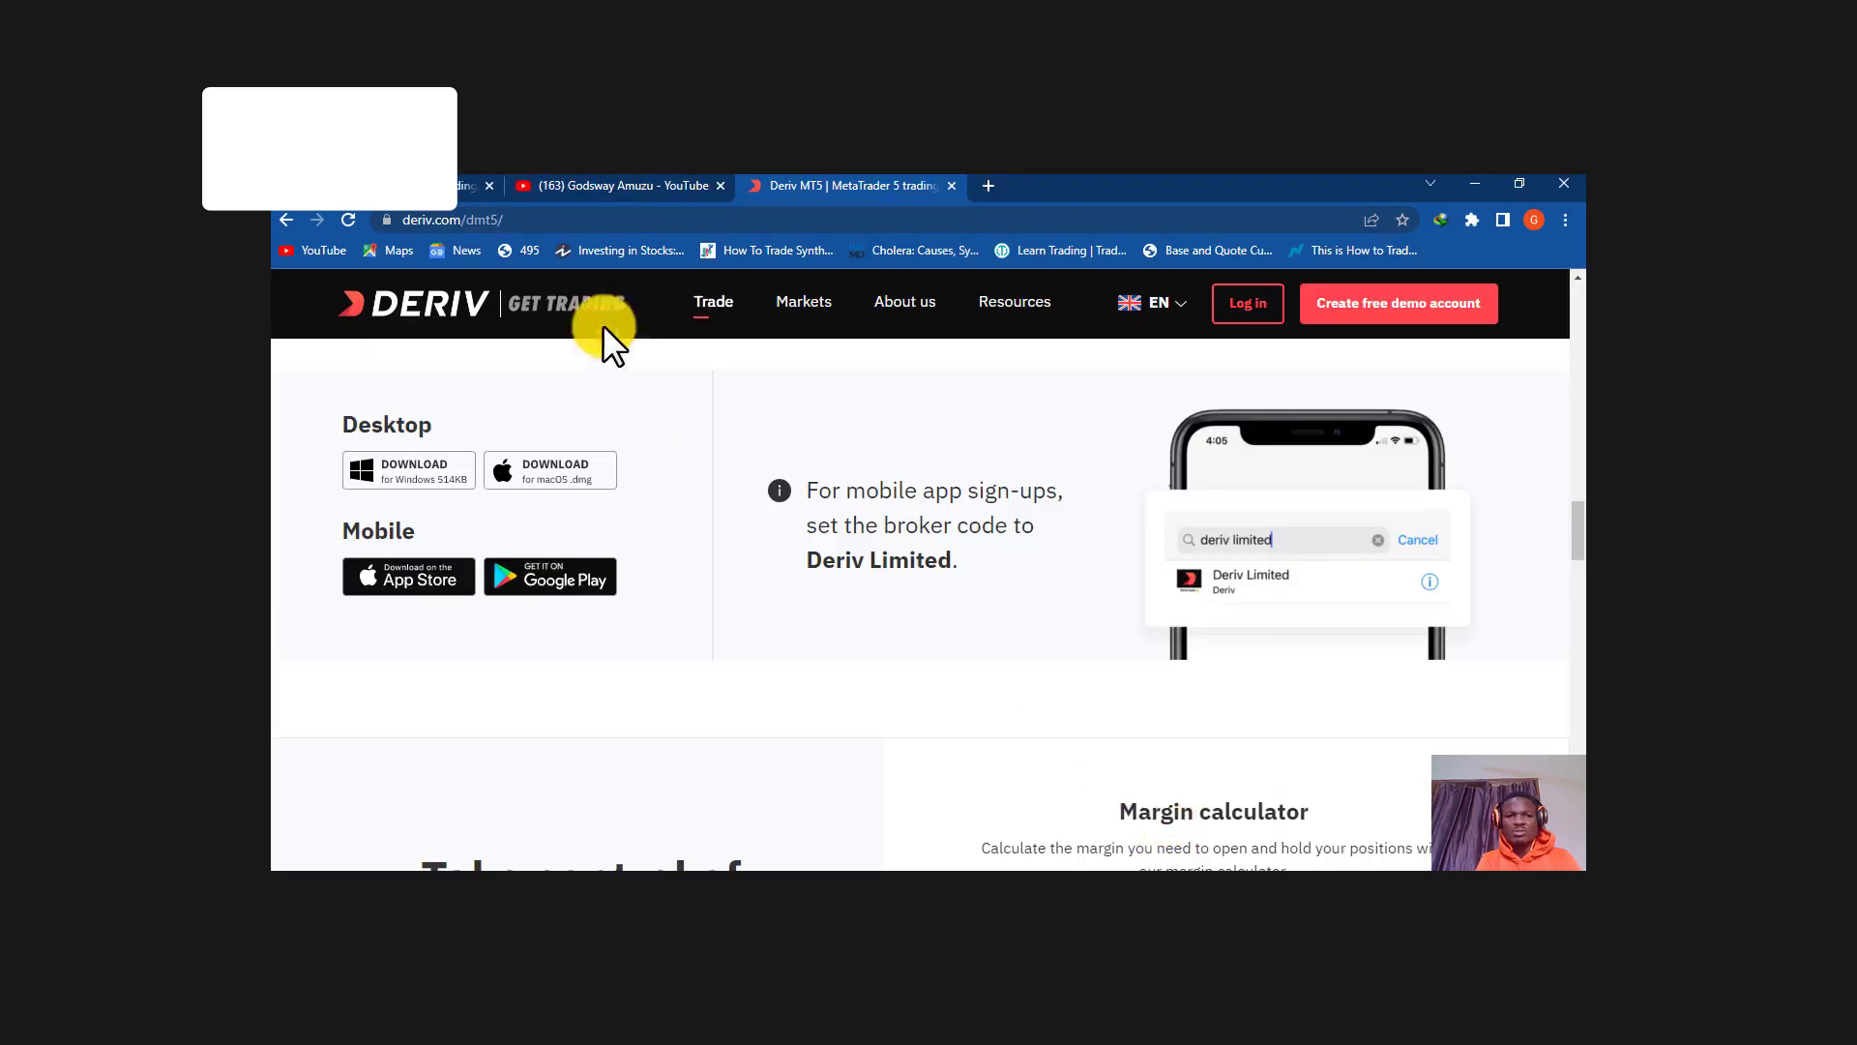
pyautogui.click(557, 179)
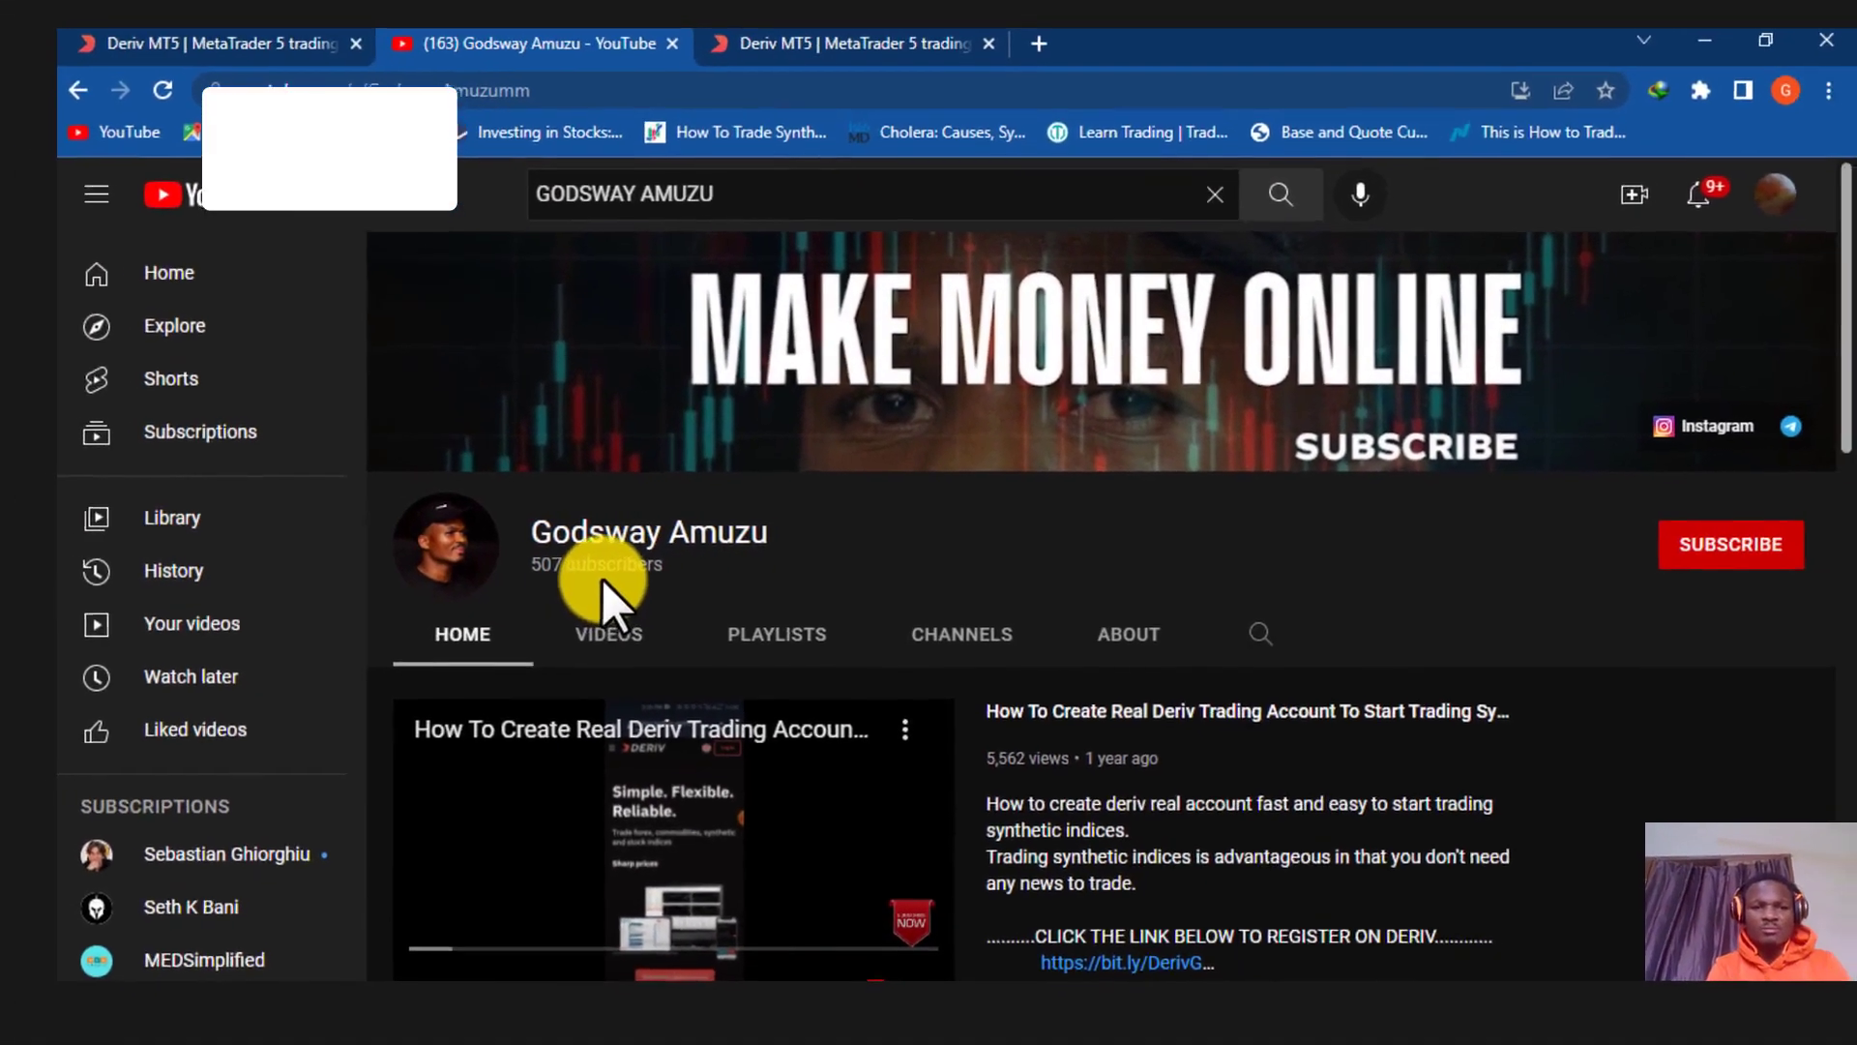
# - Browse the channel page and open the featured Deriv account-creation video
pyautogui.scroll(-5, 613, 576)
pyautogui.scroll(-1, 613, 571)
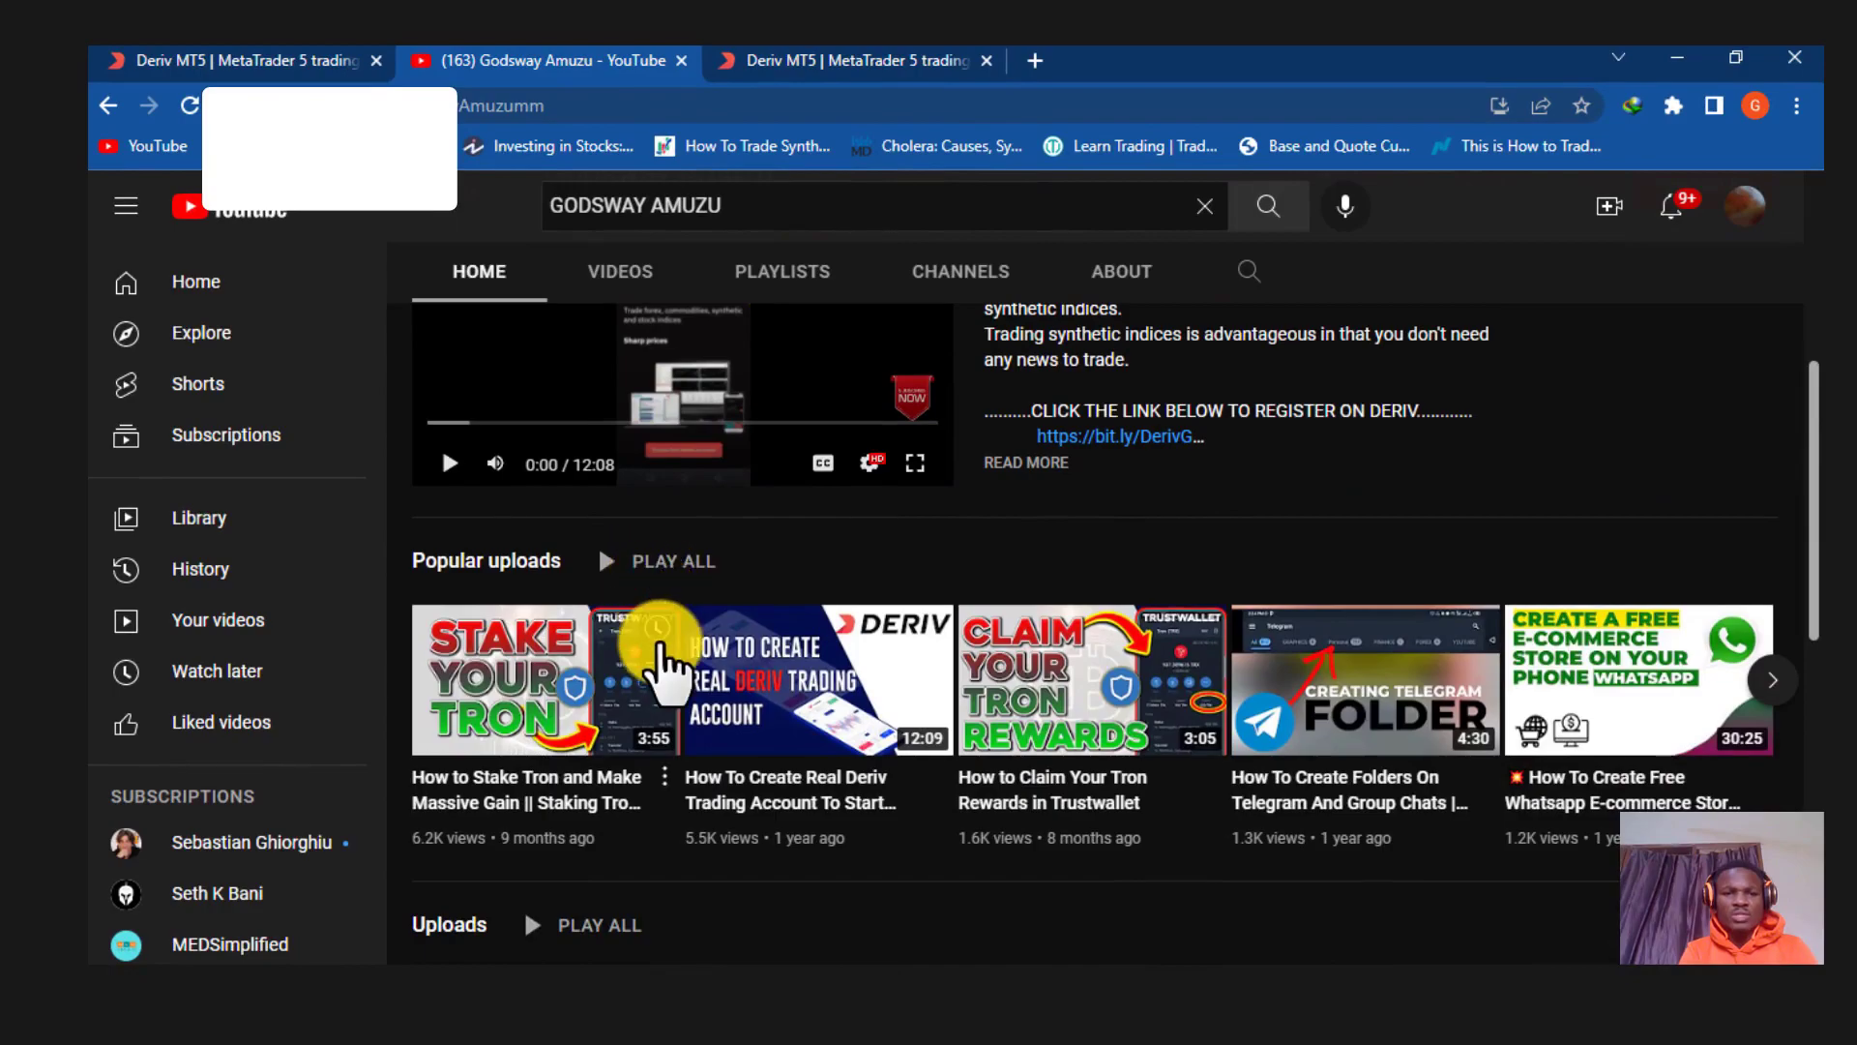
pyautogui.scroll(-1, 677, 619)
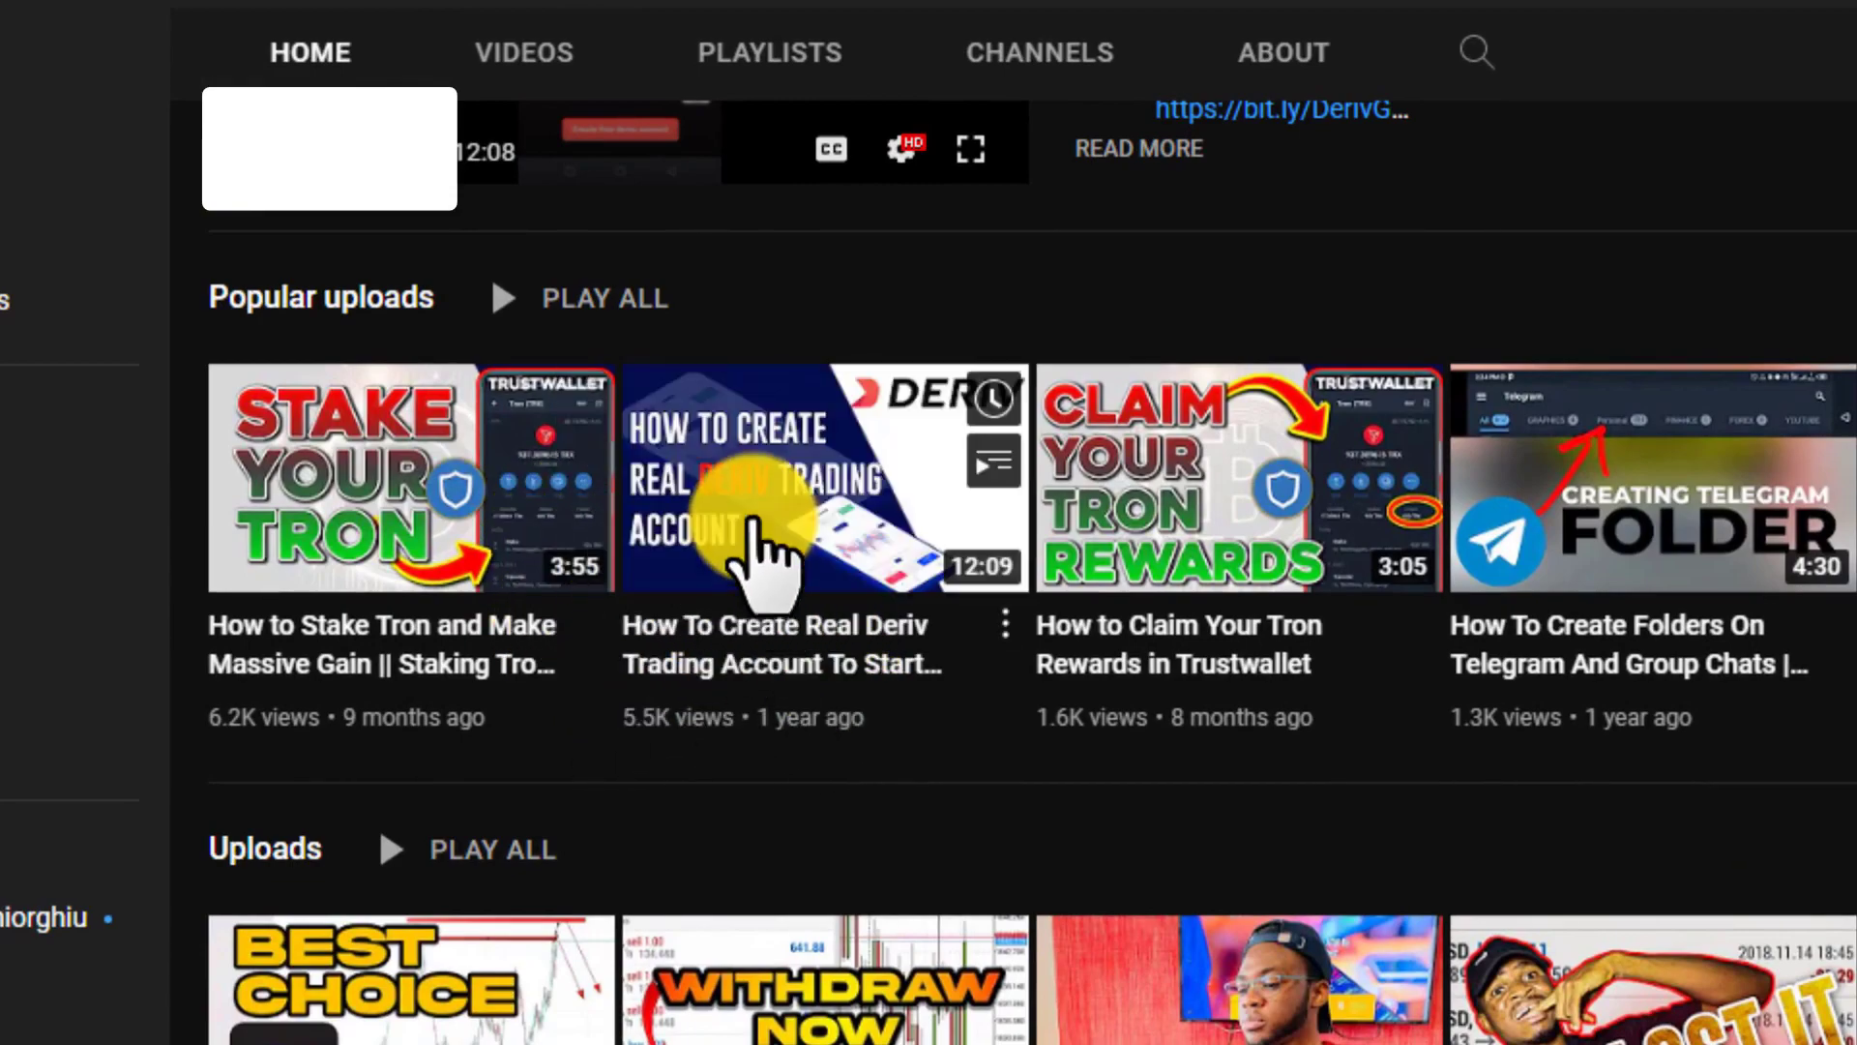
pyautogui.moveTo(675, 435)
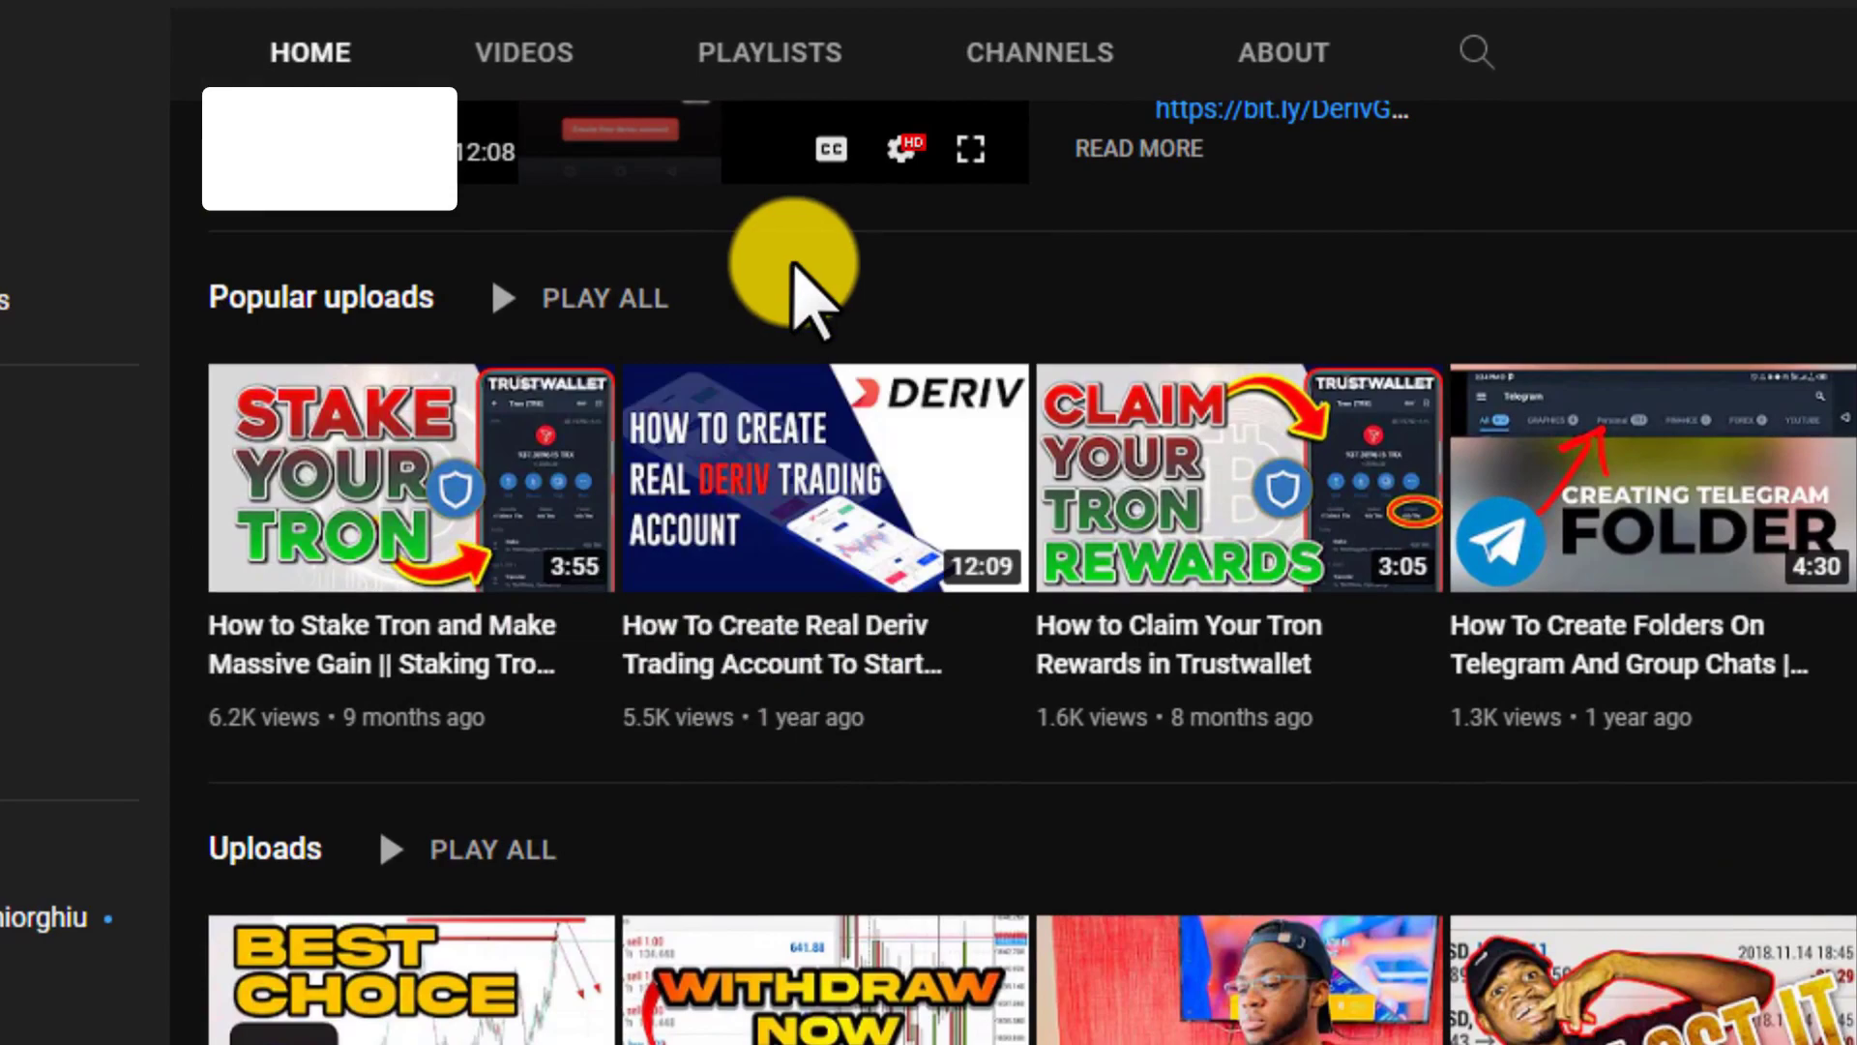
pyautogui.scroll(2, 864, 377)
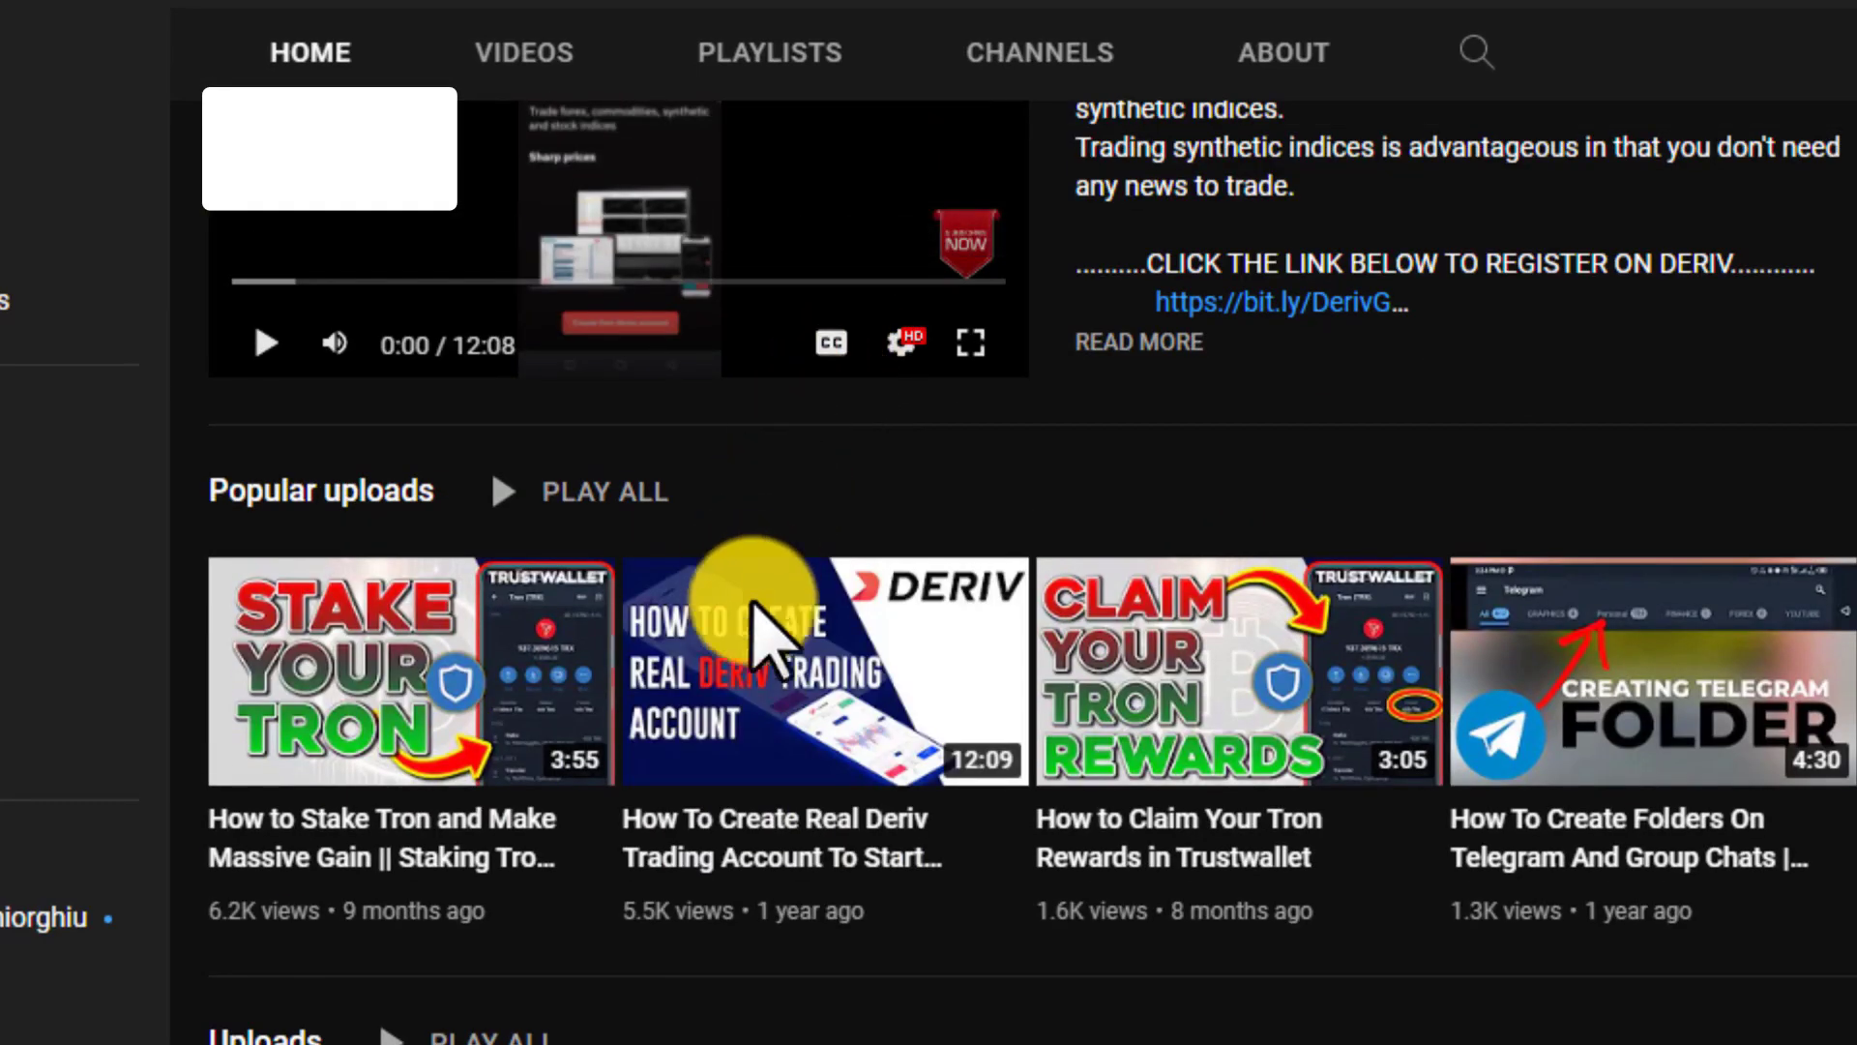
pyautogui.click(624, 308)
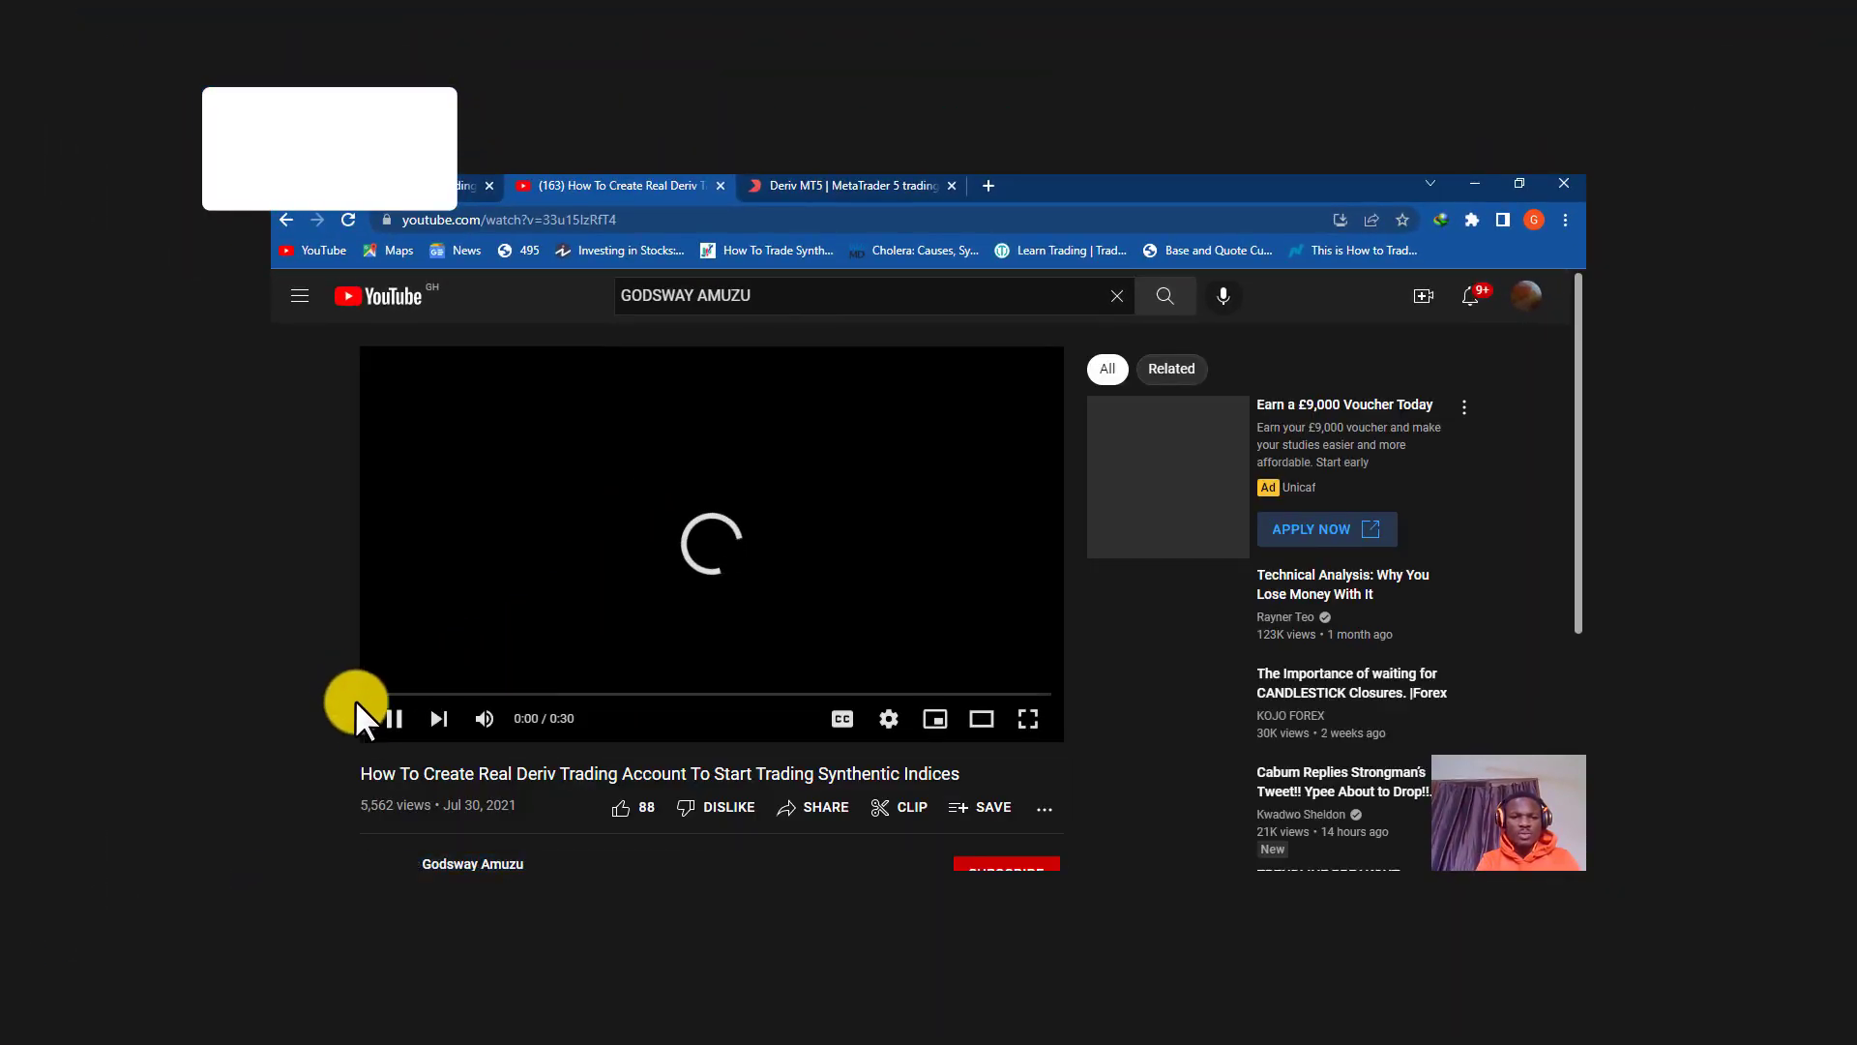
# - Pause the ad, expand the description, and follow its bit.ly Deriv registration link
pyautogui.click(393, 738)
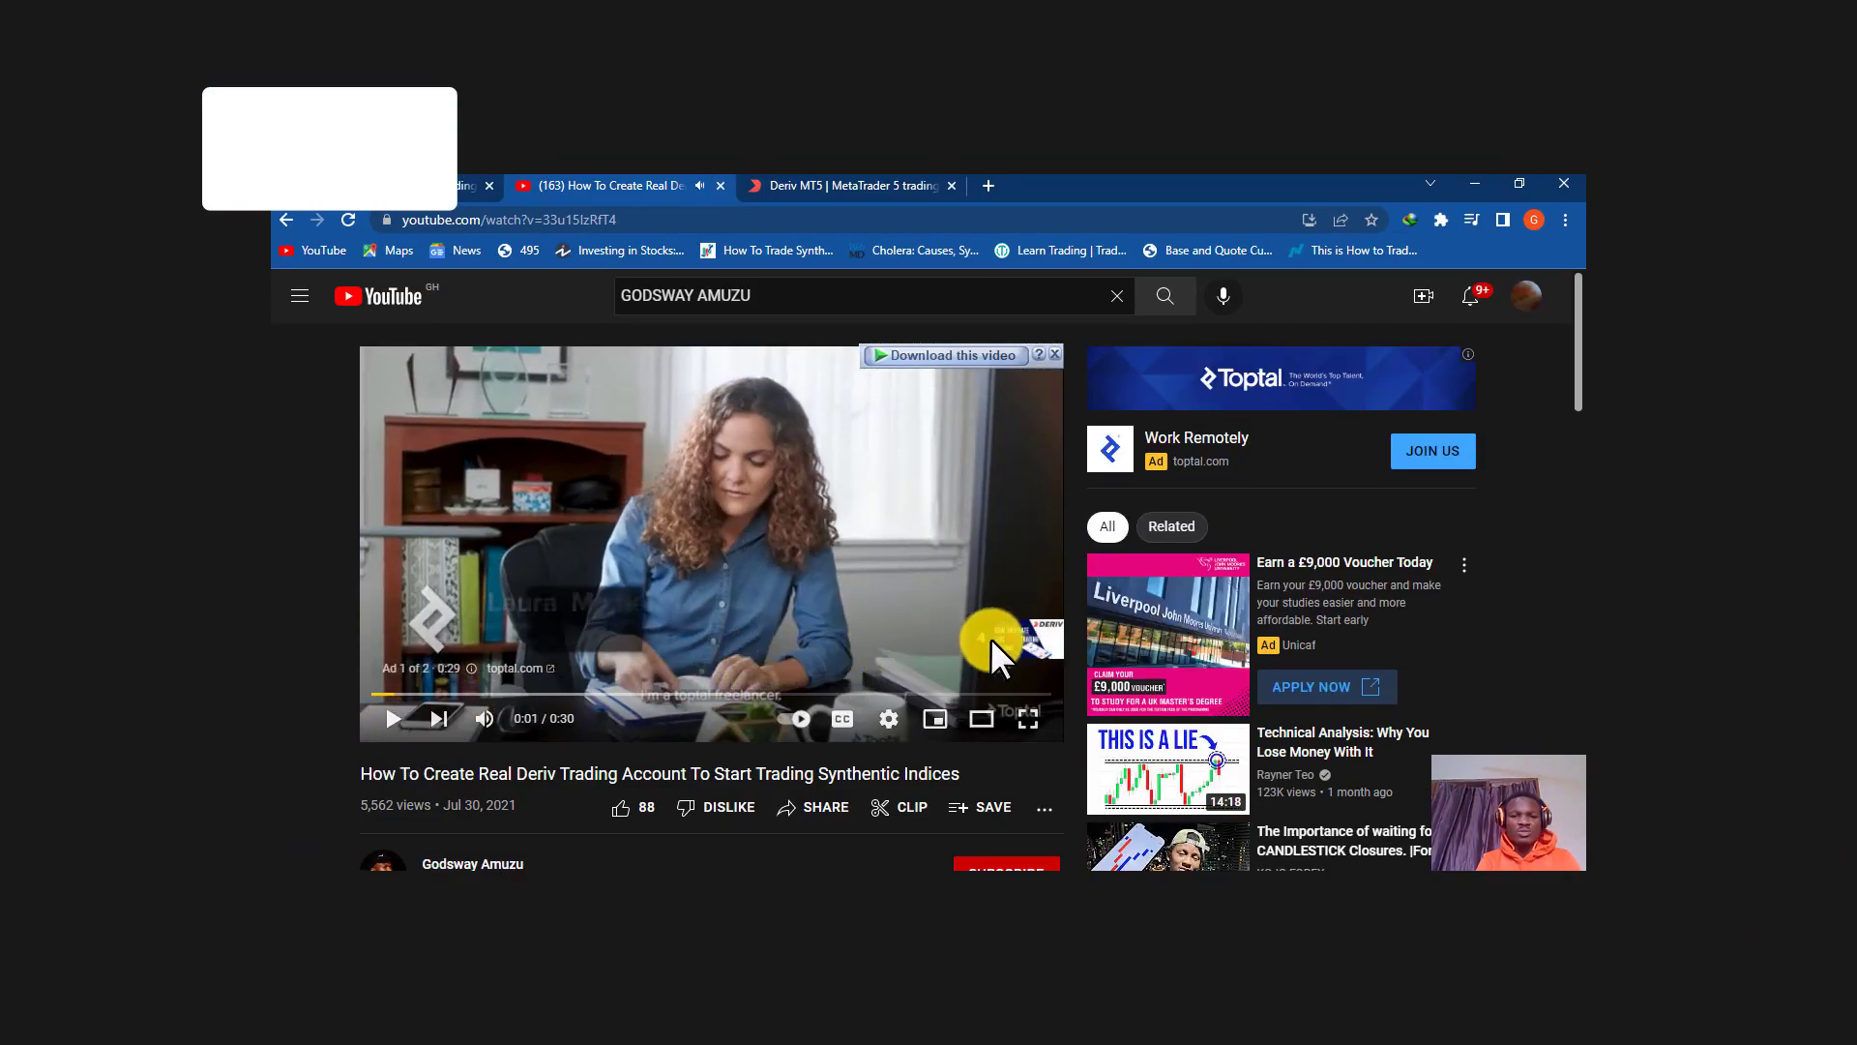
pyautogui.scroll(-3, 739, 658)
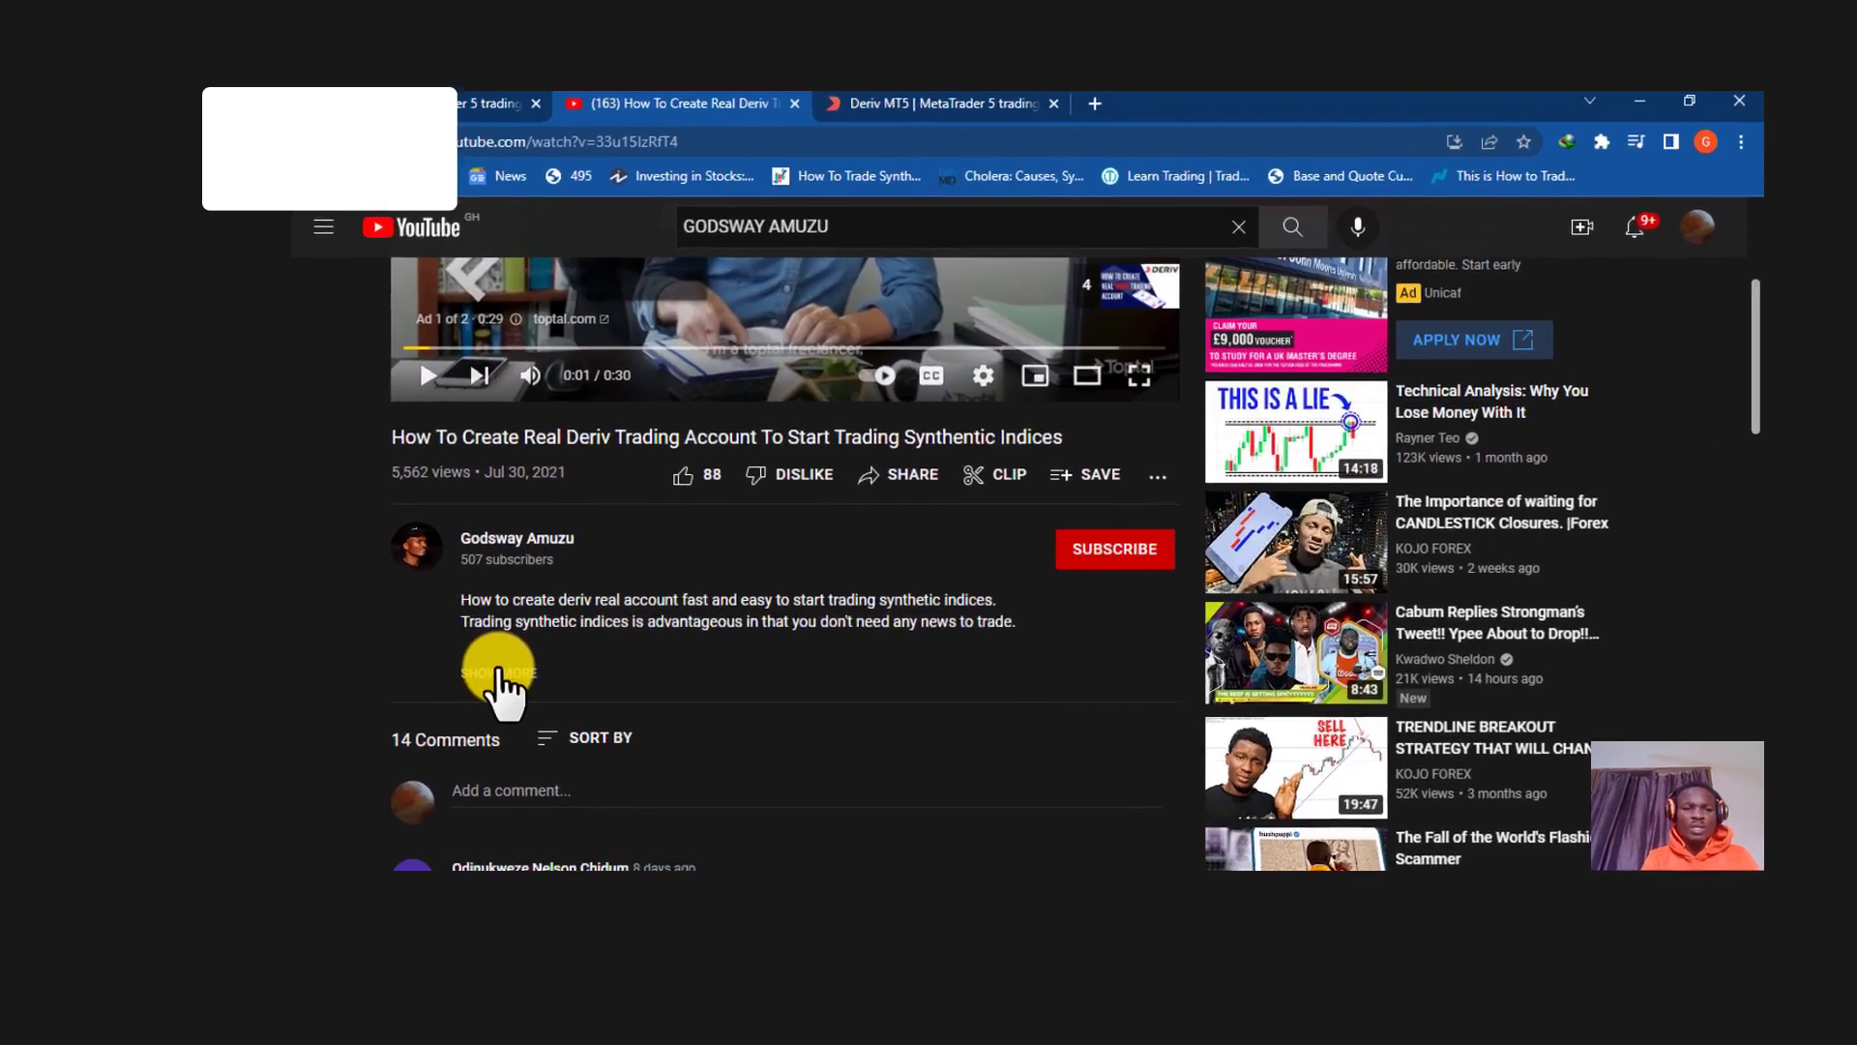
pyautogui.click(498, 672)
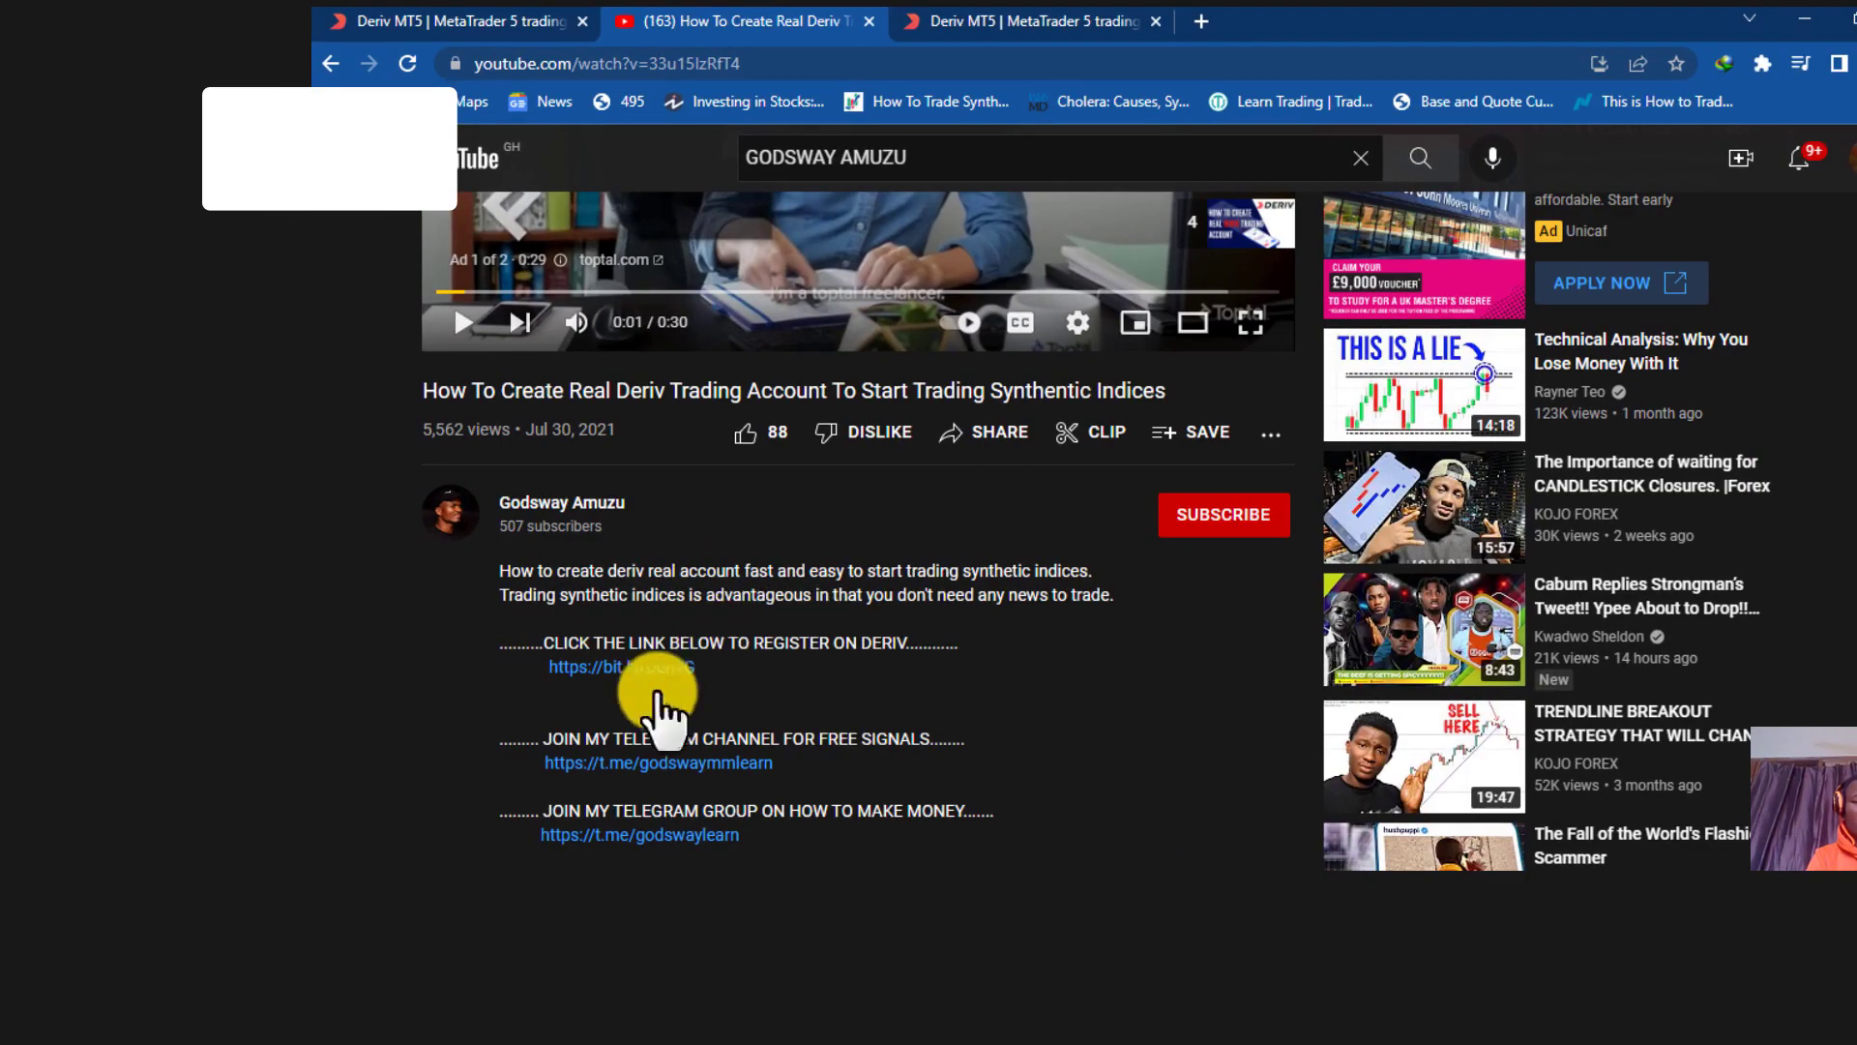
pyautogui.scroll(-1, 654, 699)
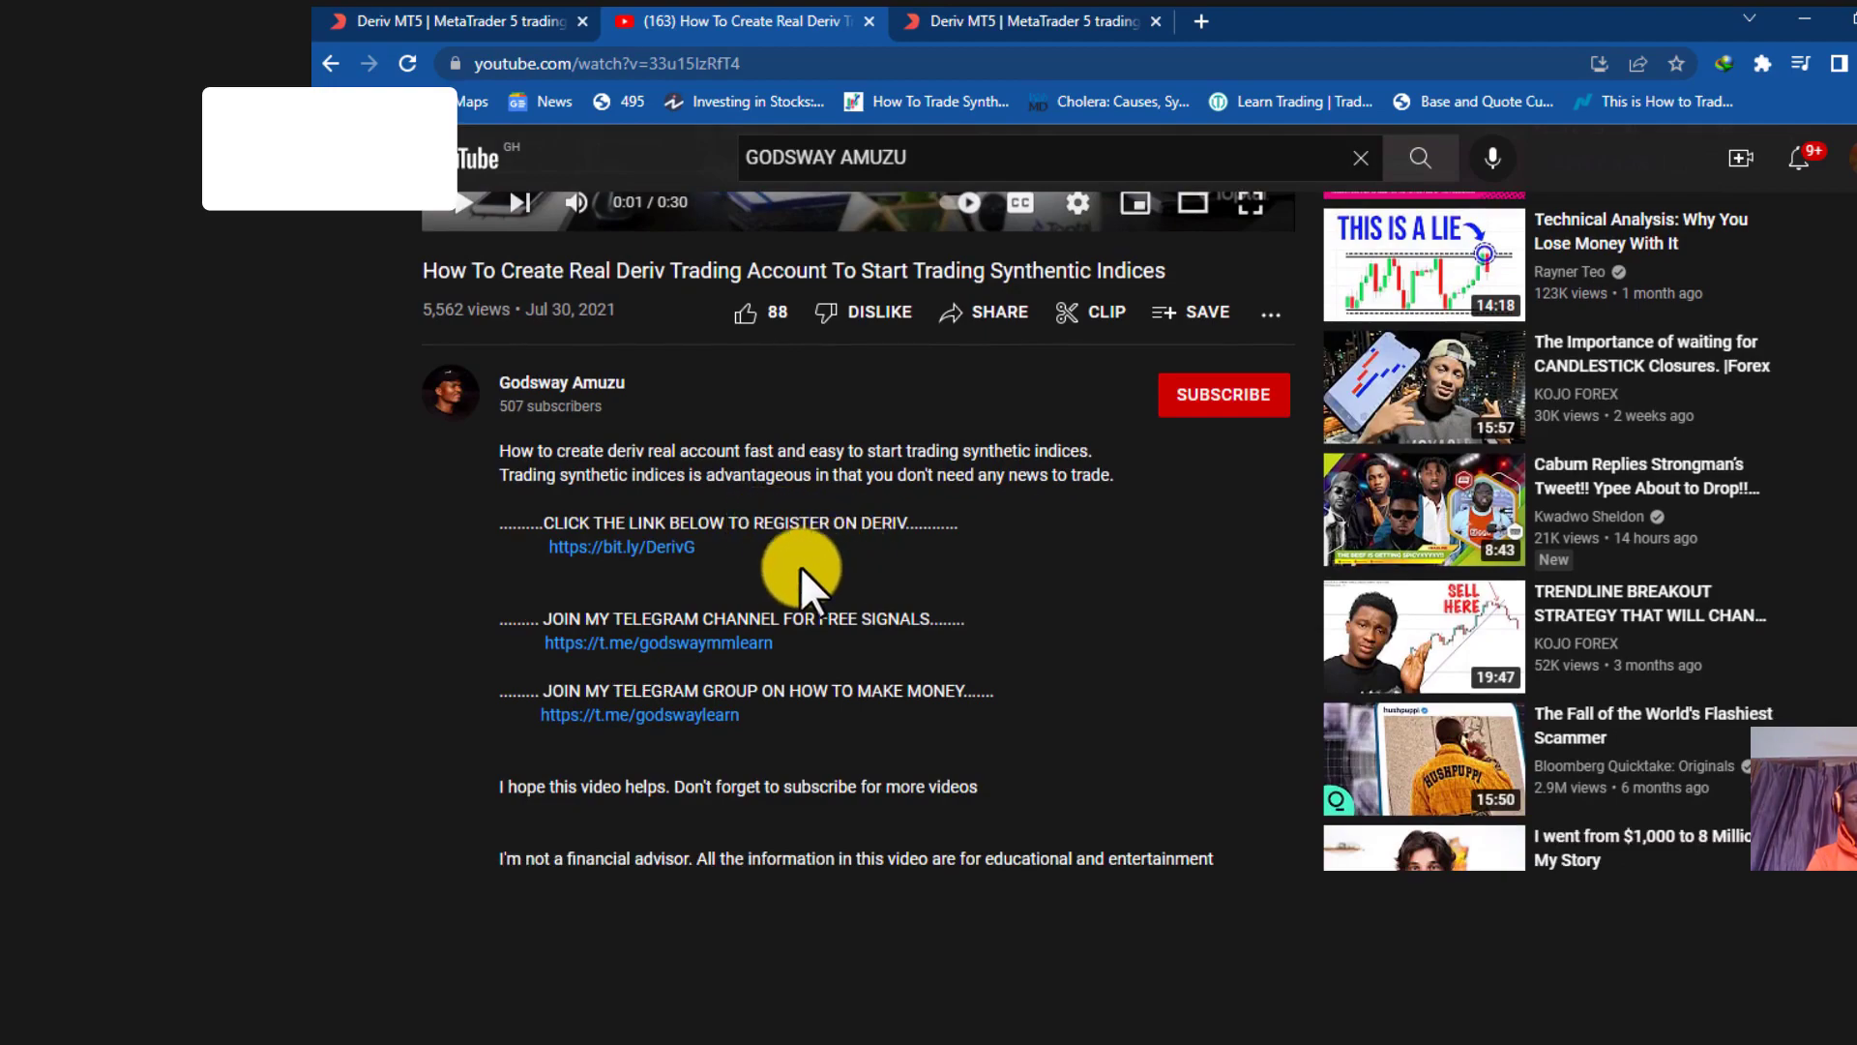
pyautogui.scroll(1, 657, 580)
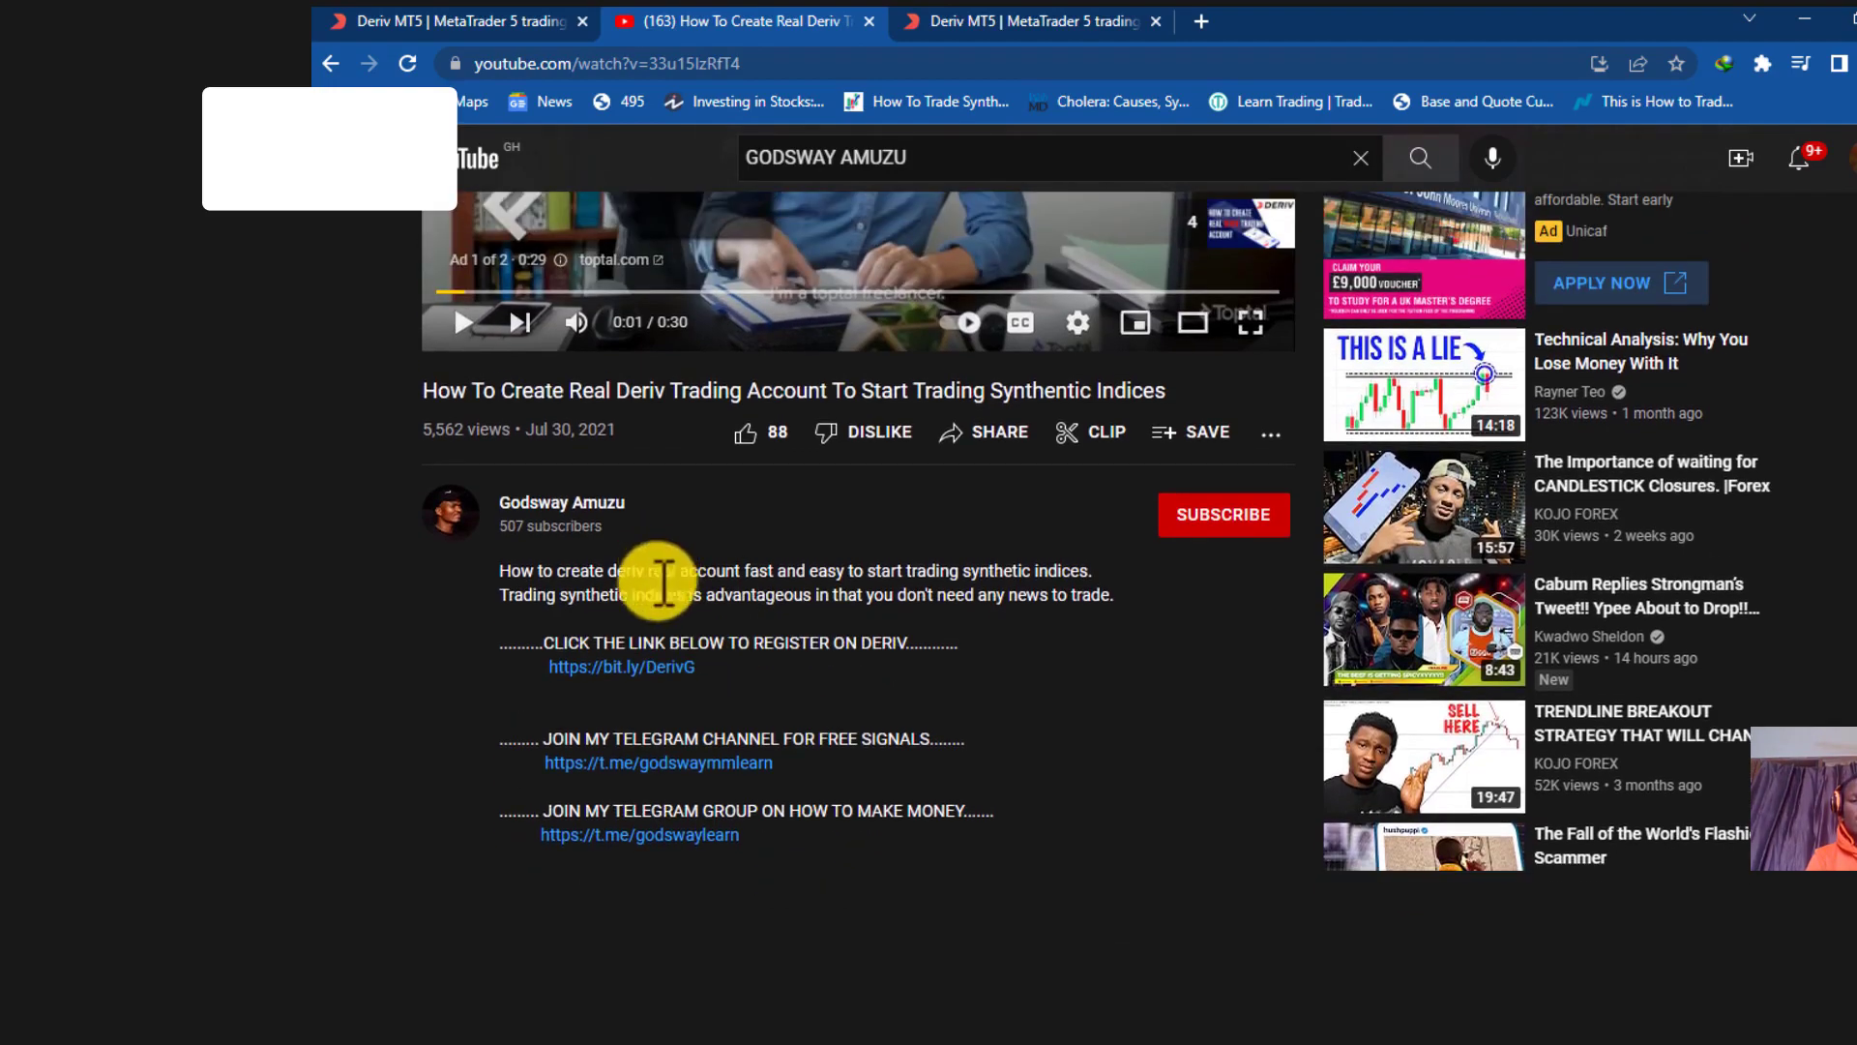
pyautogui.click(634, 665)
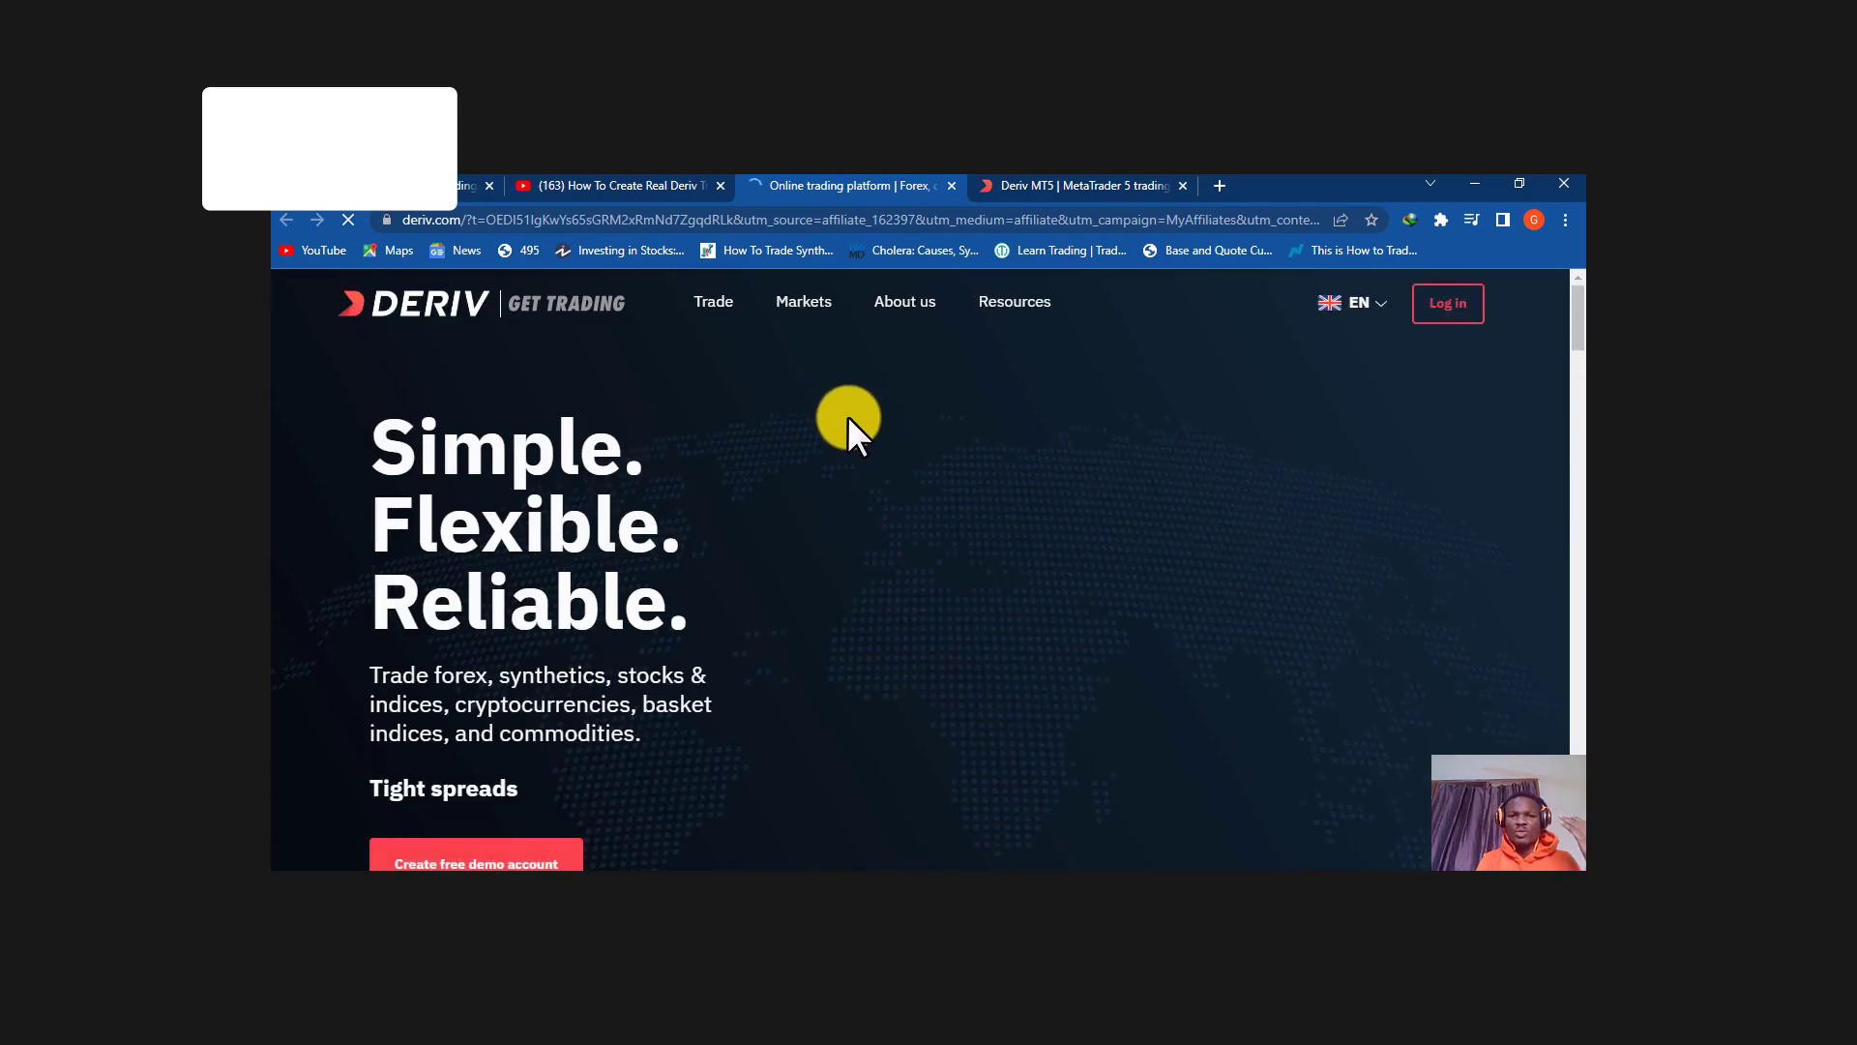
pyautogui.scroll(-2, 846, 415)
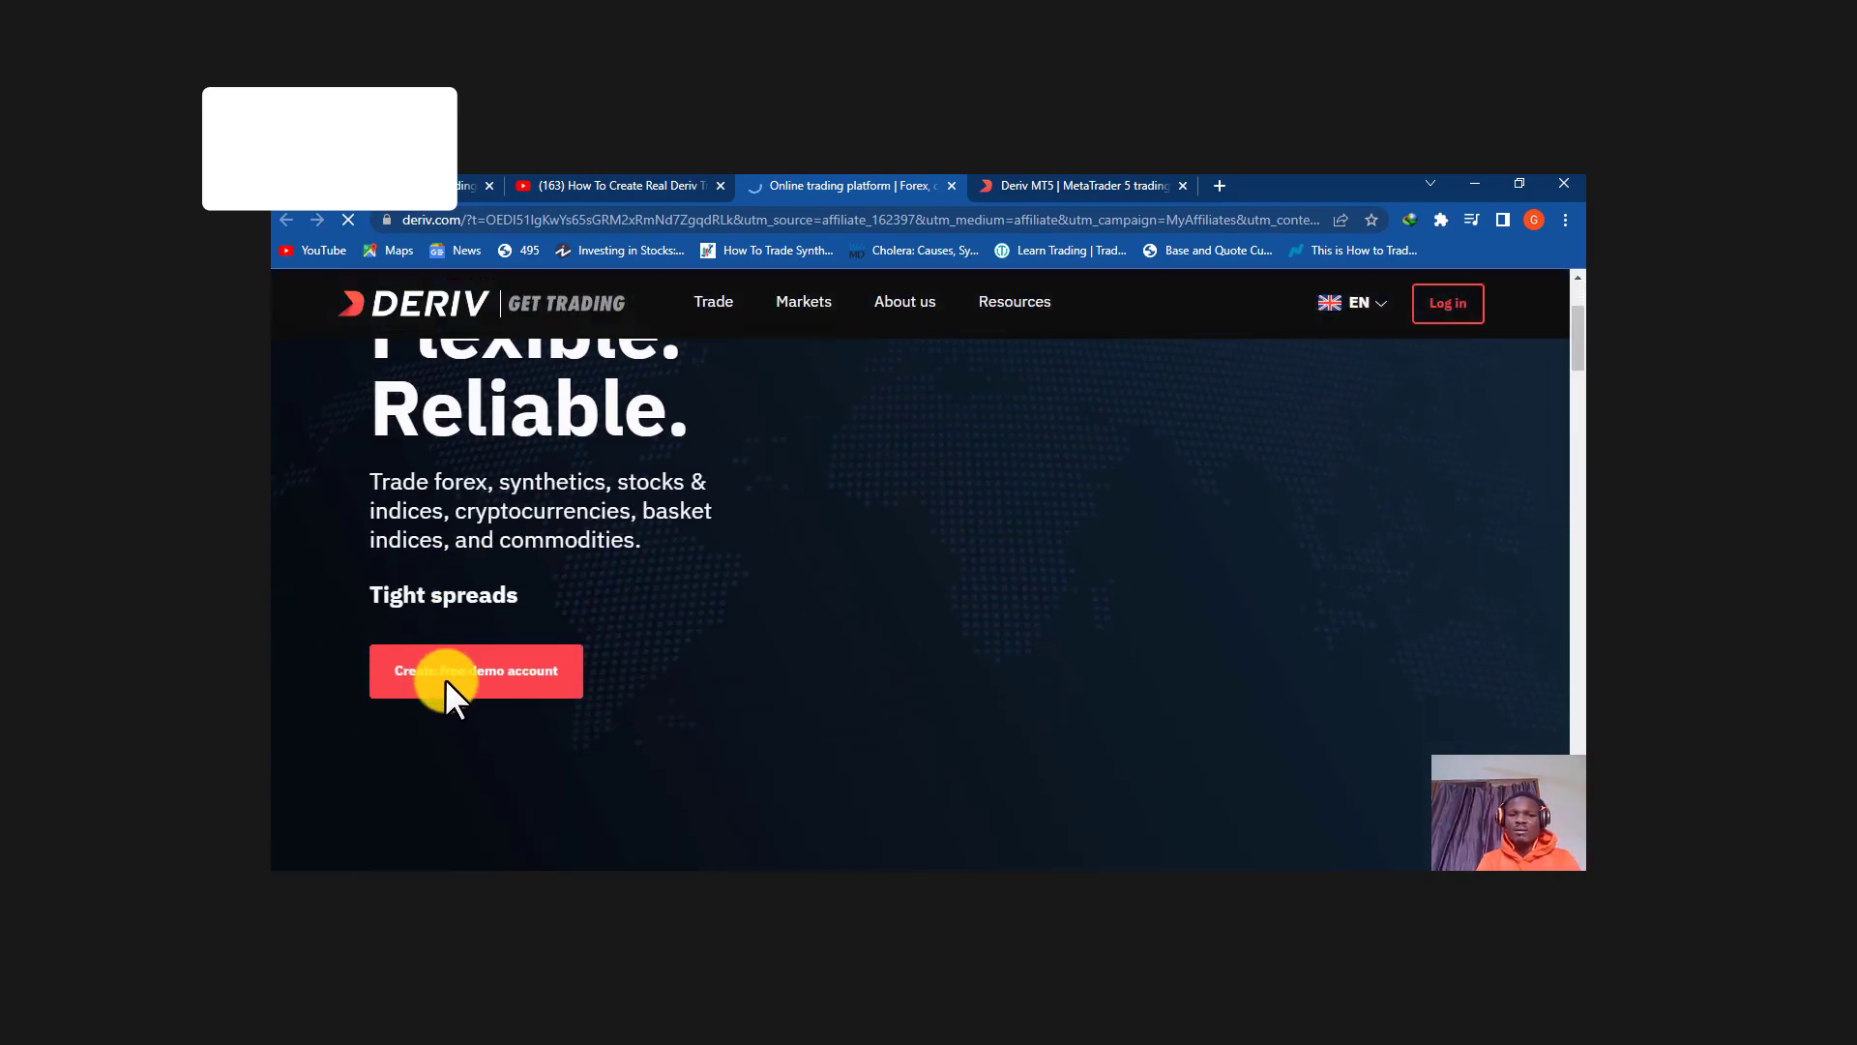
pyautogui.click(445, 678)
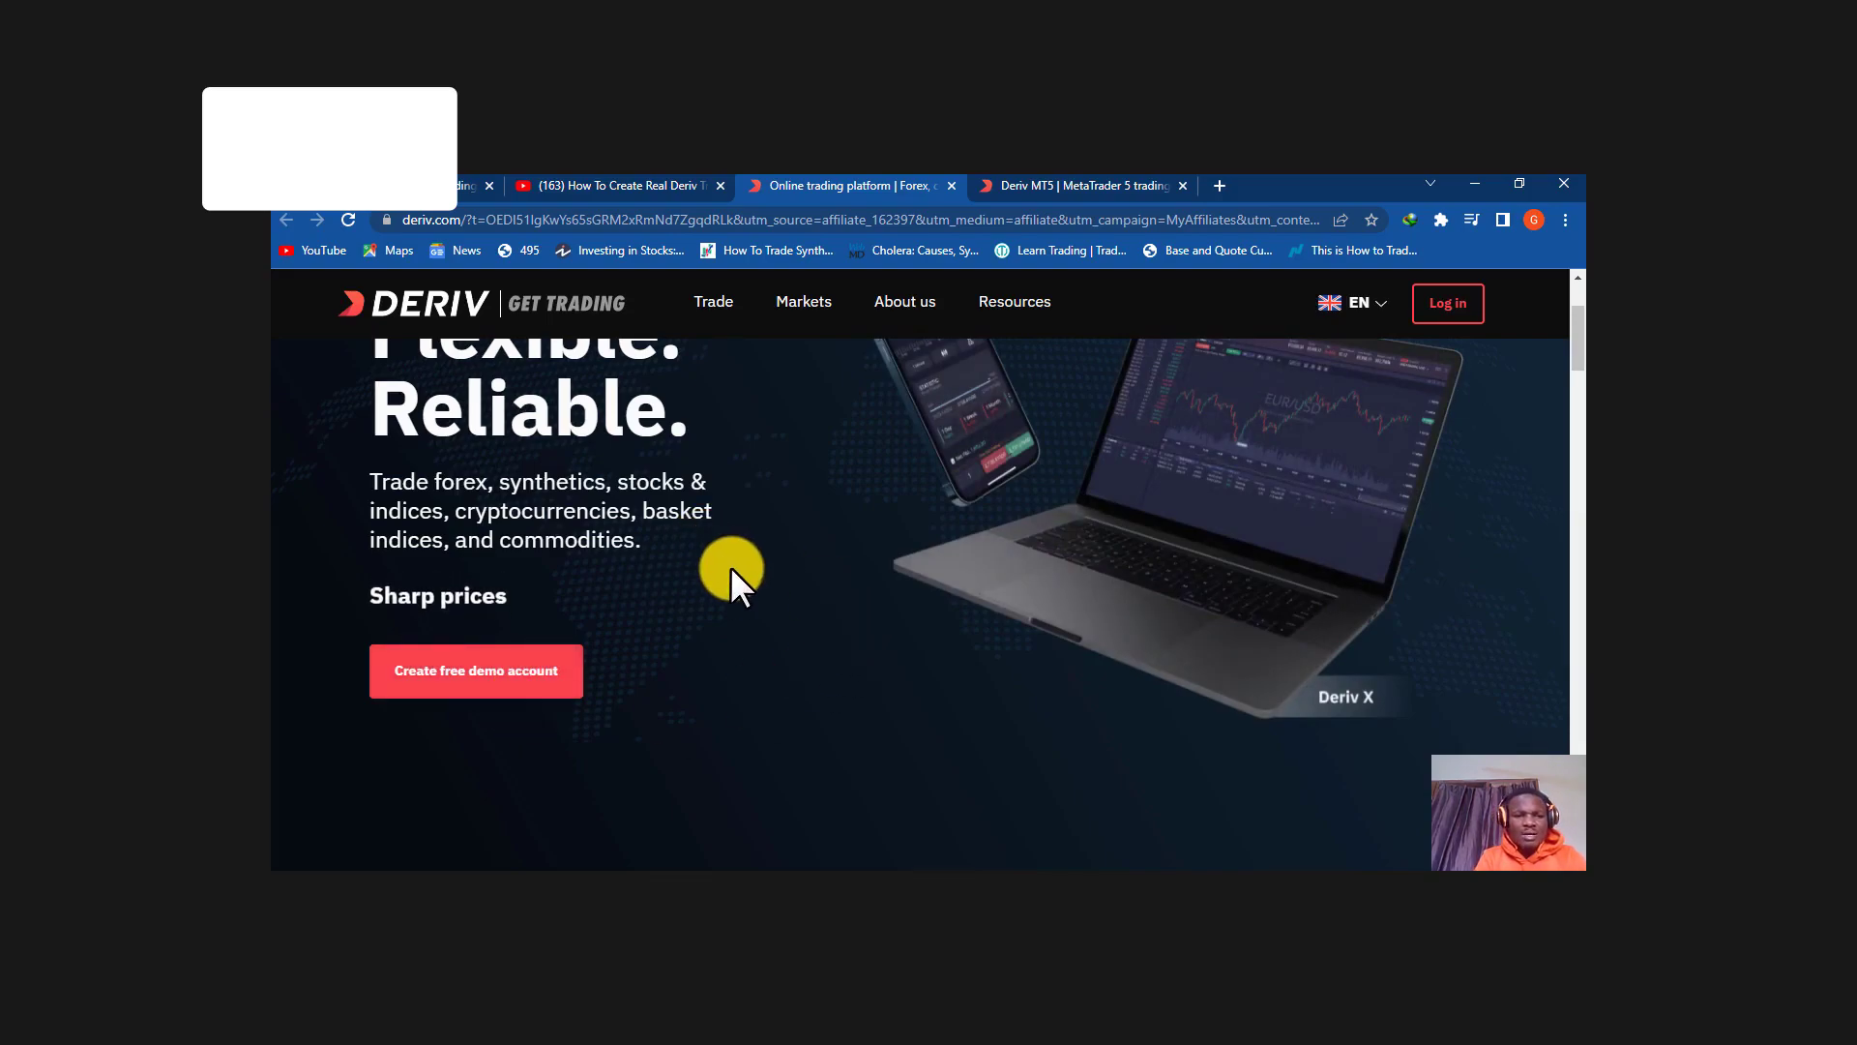
pyautogui.scroll(2, 733, 566)
pyautogui.scroll(-5, 733, 566)
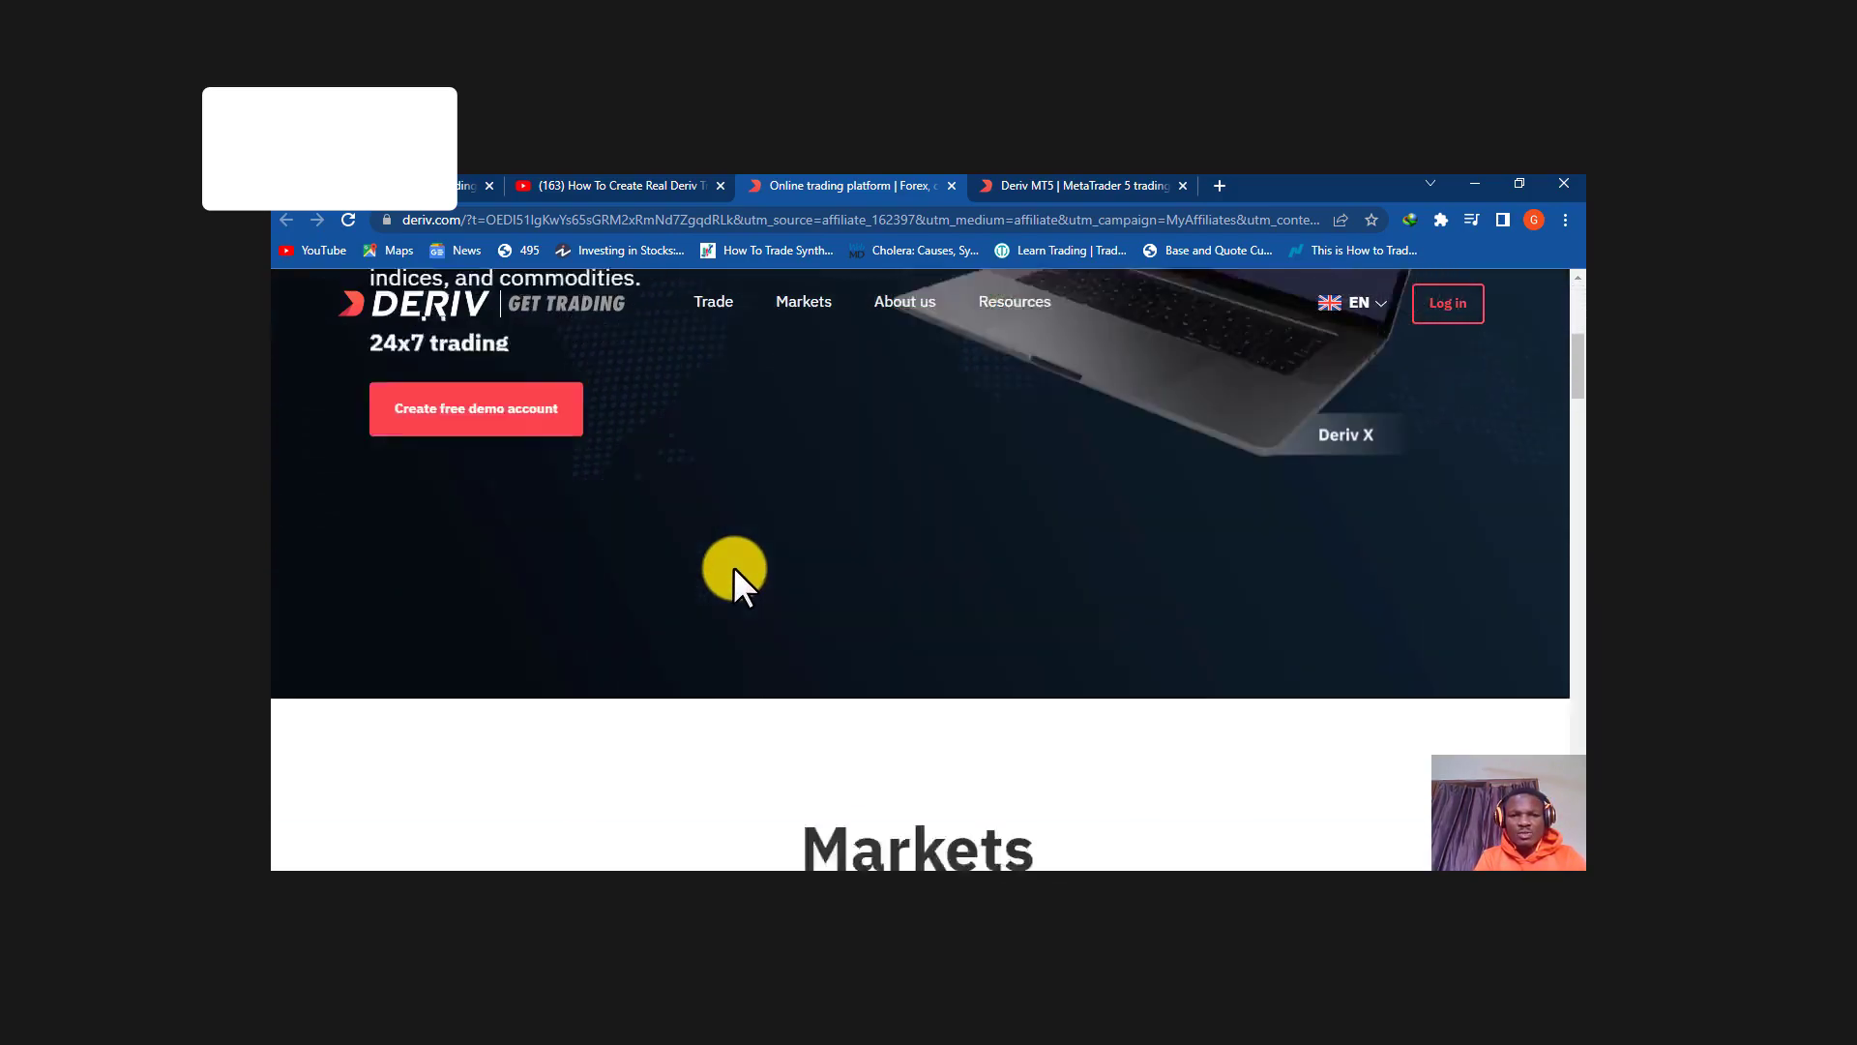
pyautogui.scroll(6, 733, 560)
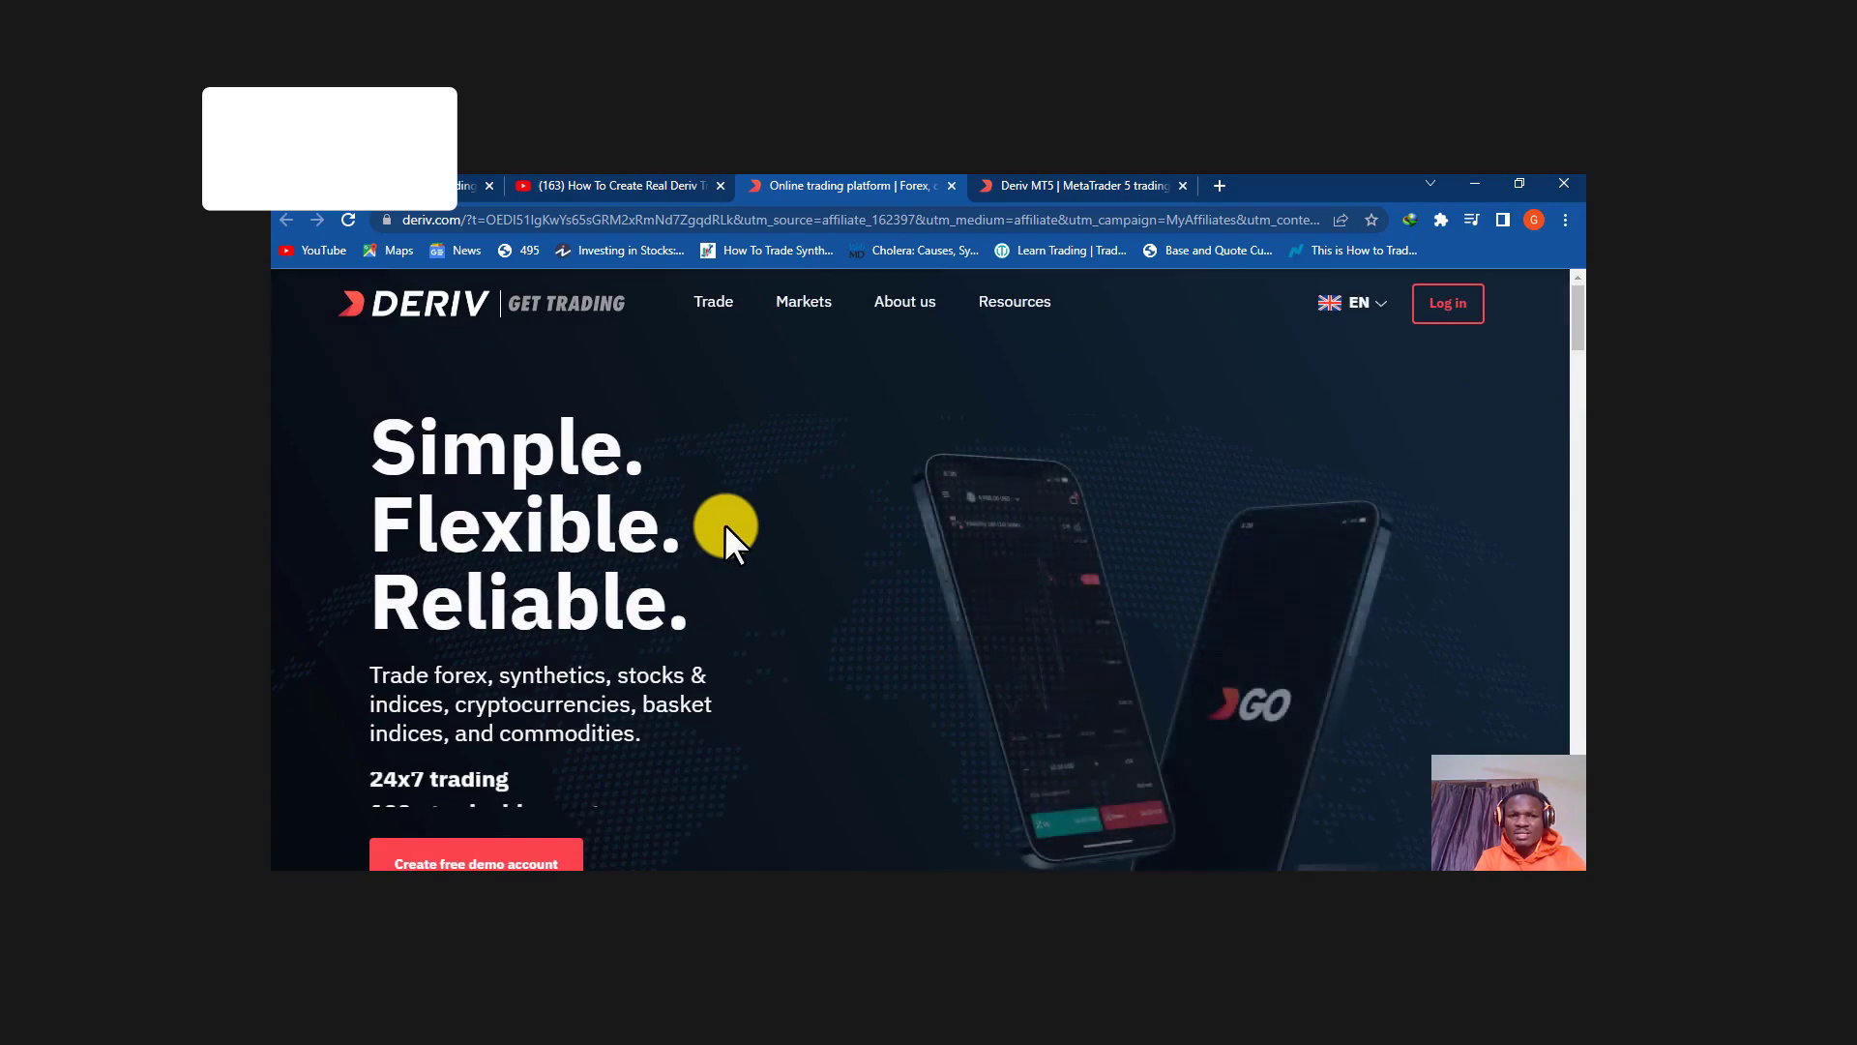
pyautogui.click(669, 184)
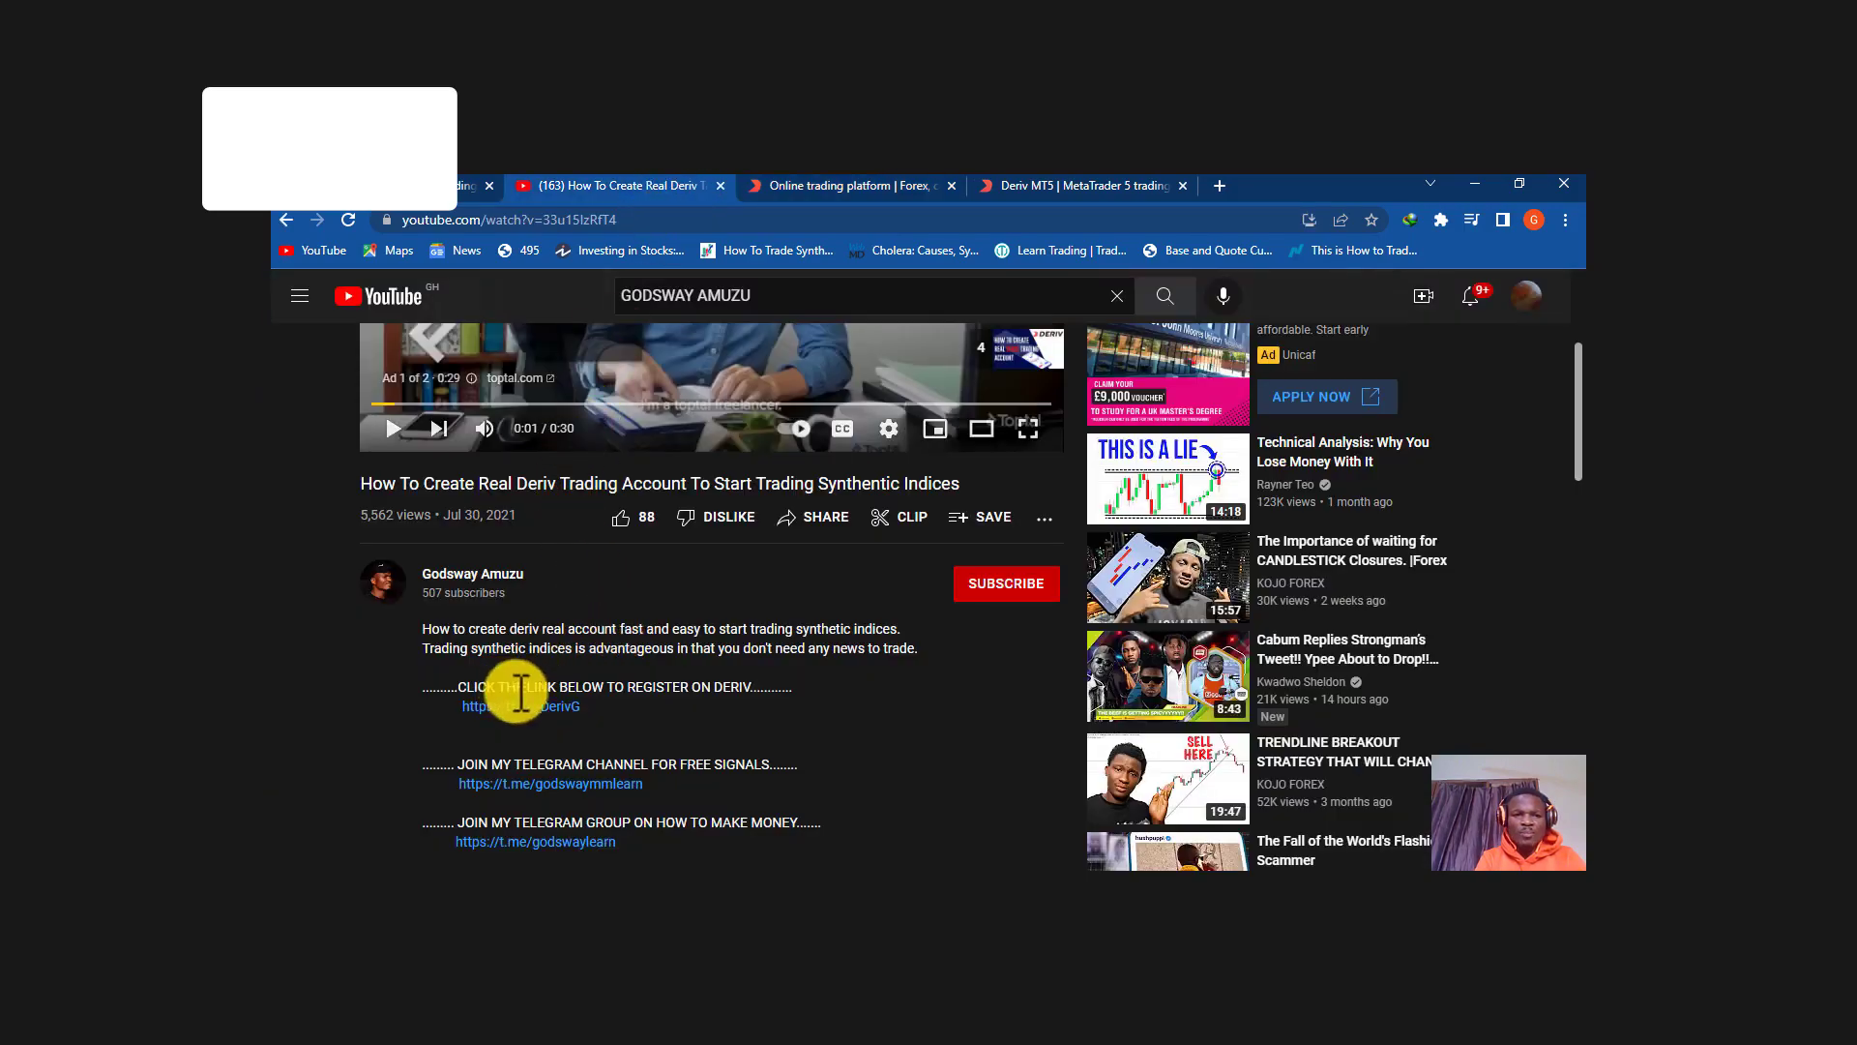
# - Switch to the 'Online trading platform | Forex' Deriv homepage tab
pyautogui.scroll(-1, 559, 717)
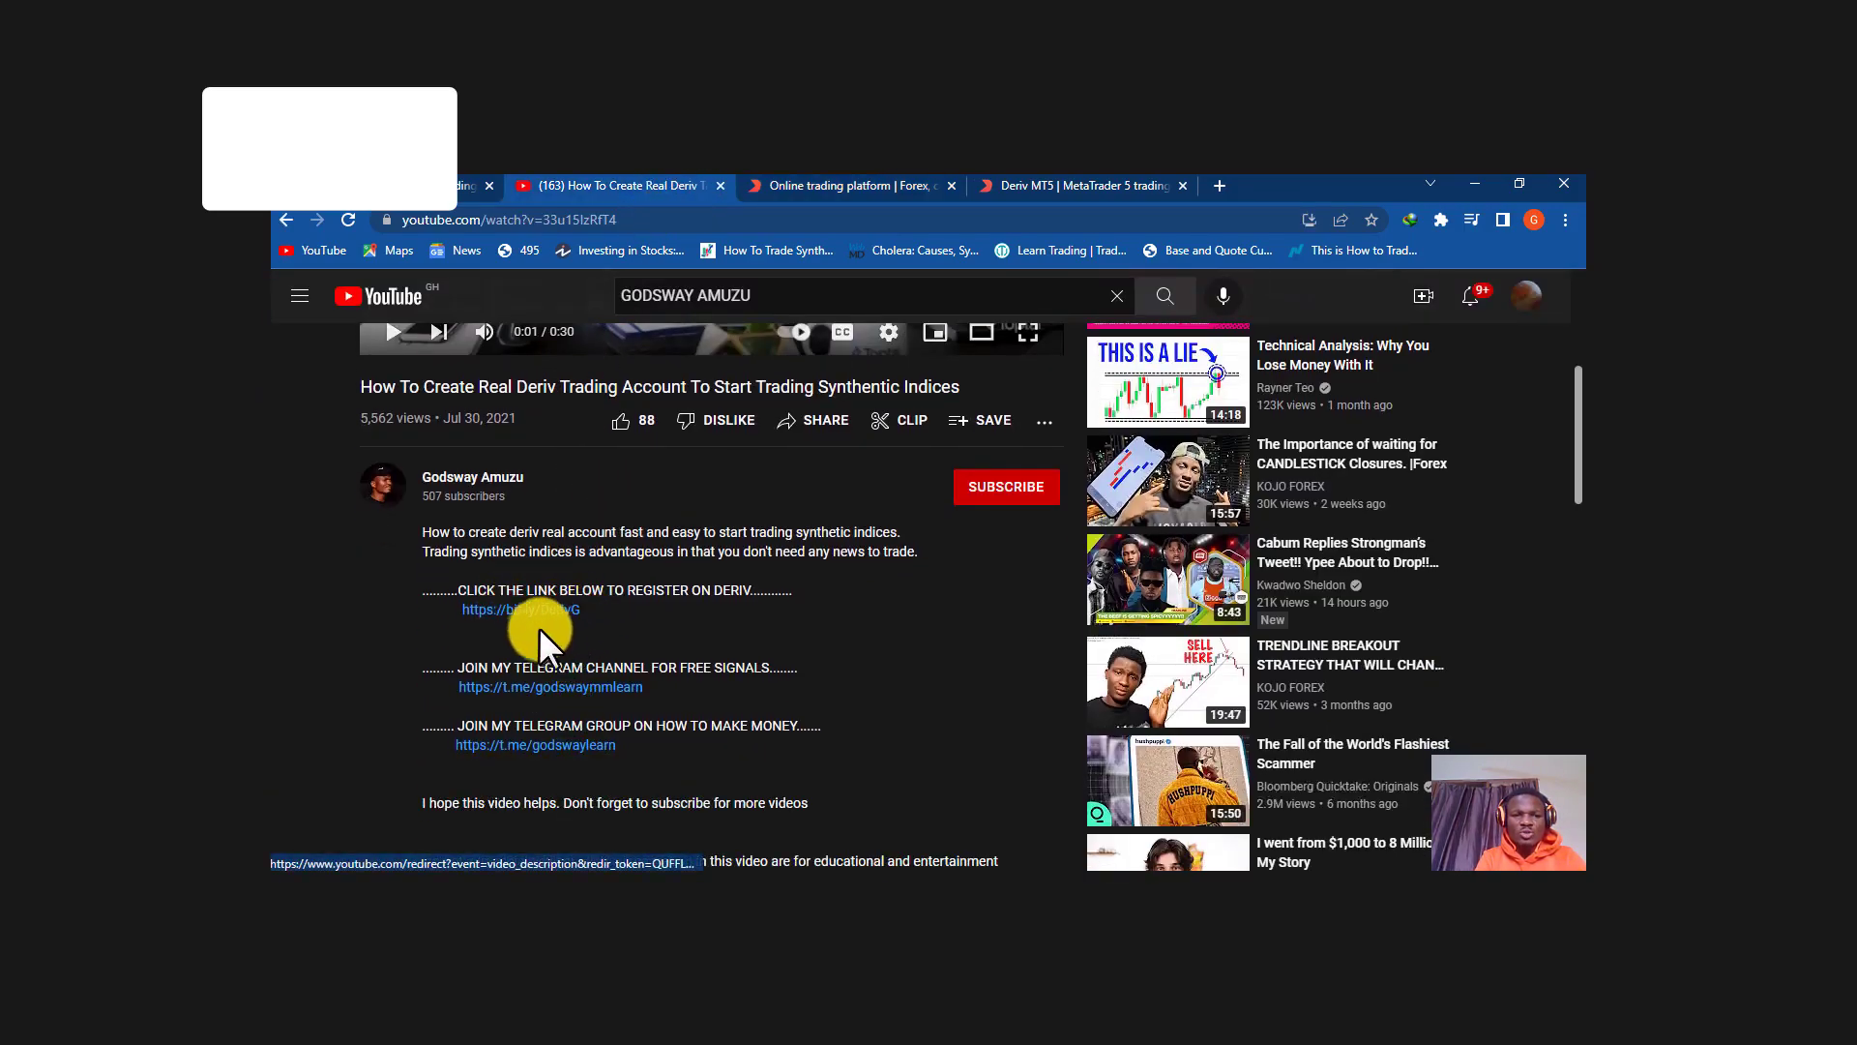
pyautogui.click(824, 182)
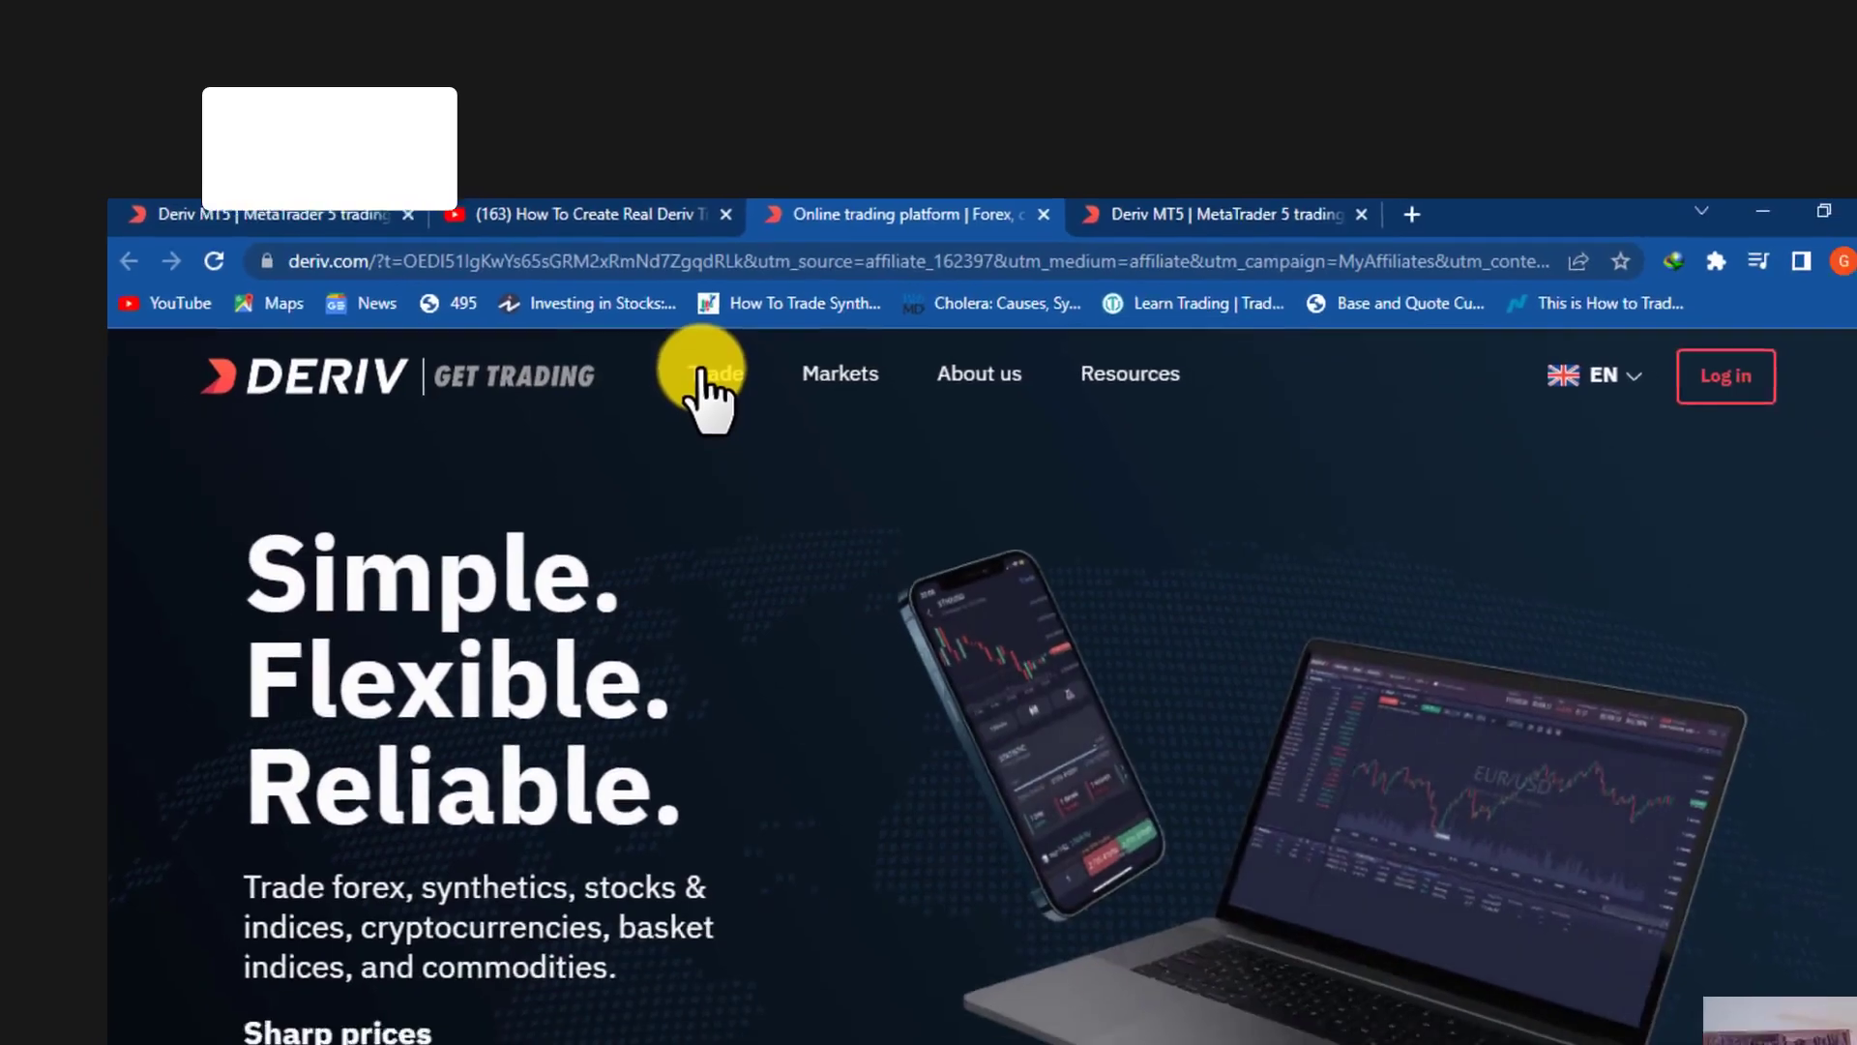
# - Go to Trade › Deriv MT5 and scroll down to the Windows and macOS desktop downloads
pyautogui.click(704, 414)
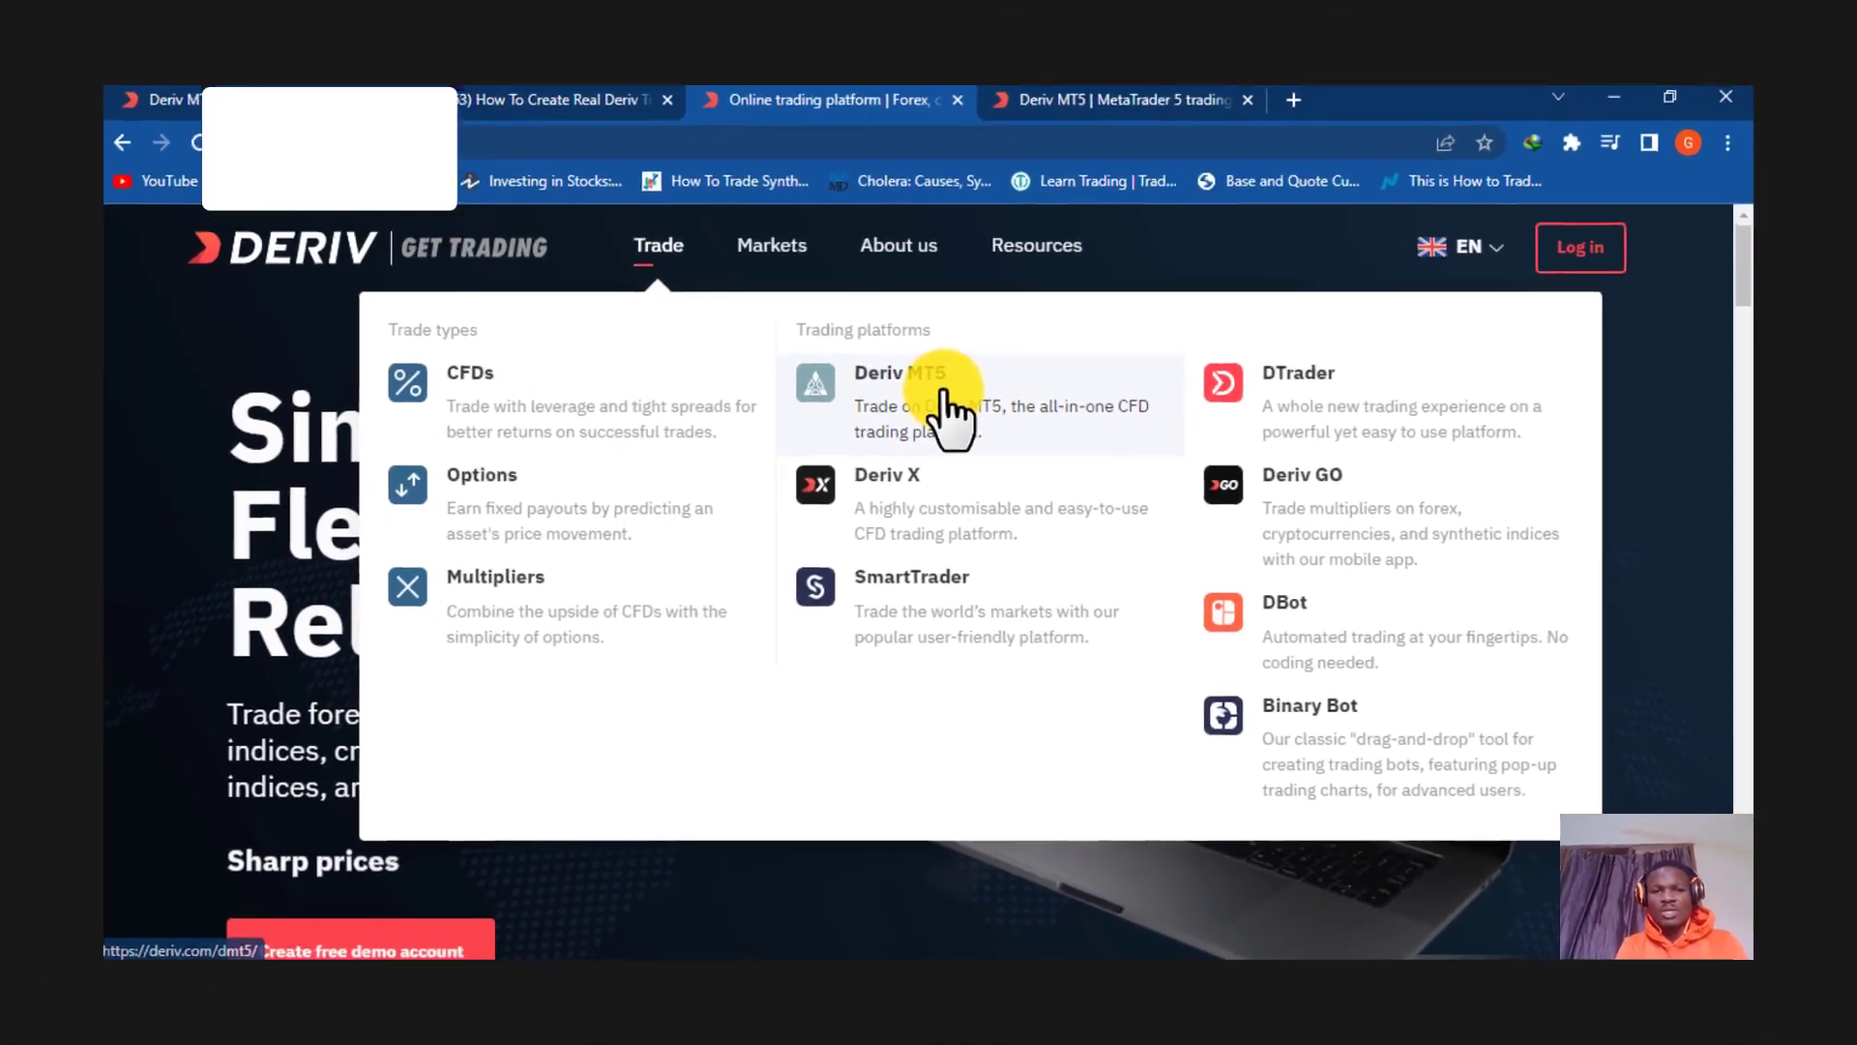
pyautogui.click(943, 407)
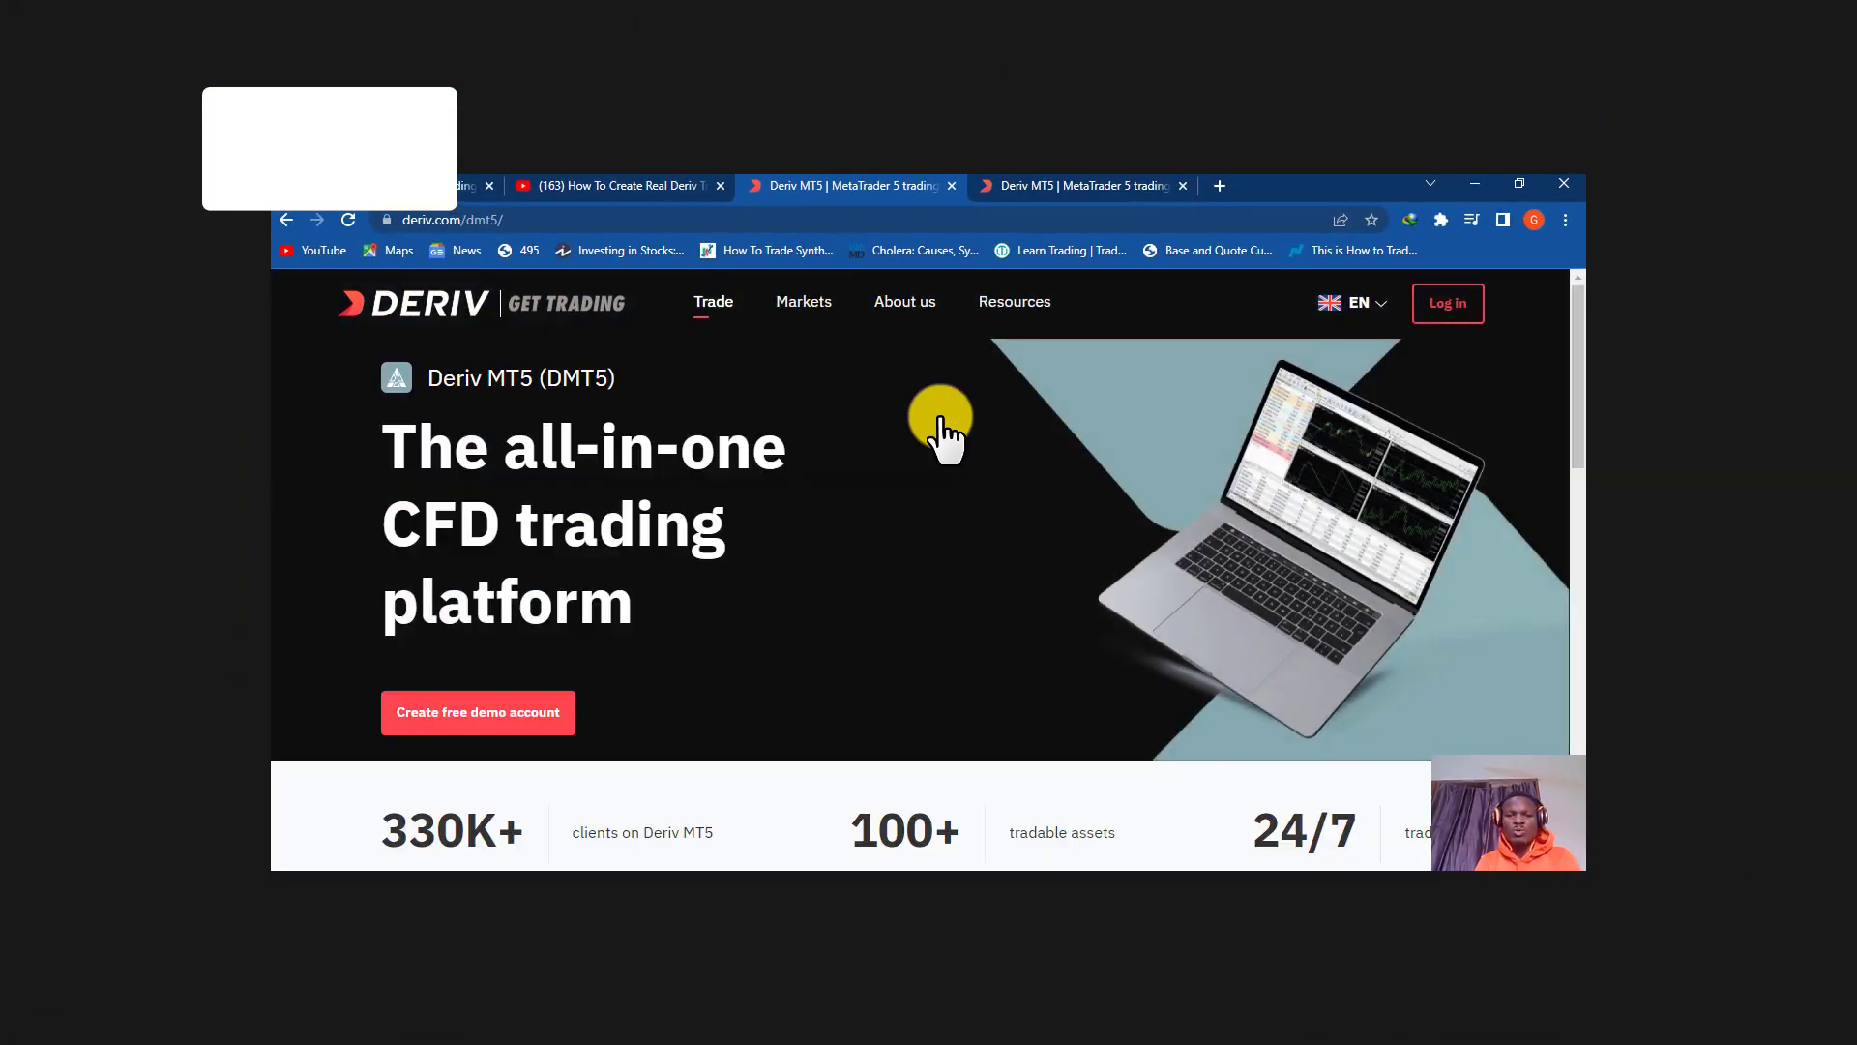
pyautogui.scroll(-1, 762, 457)
pyautogui.scroll(-5, 762, 457)
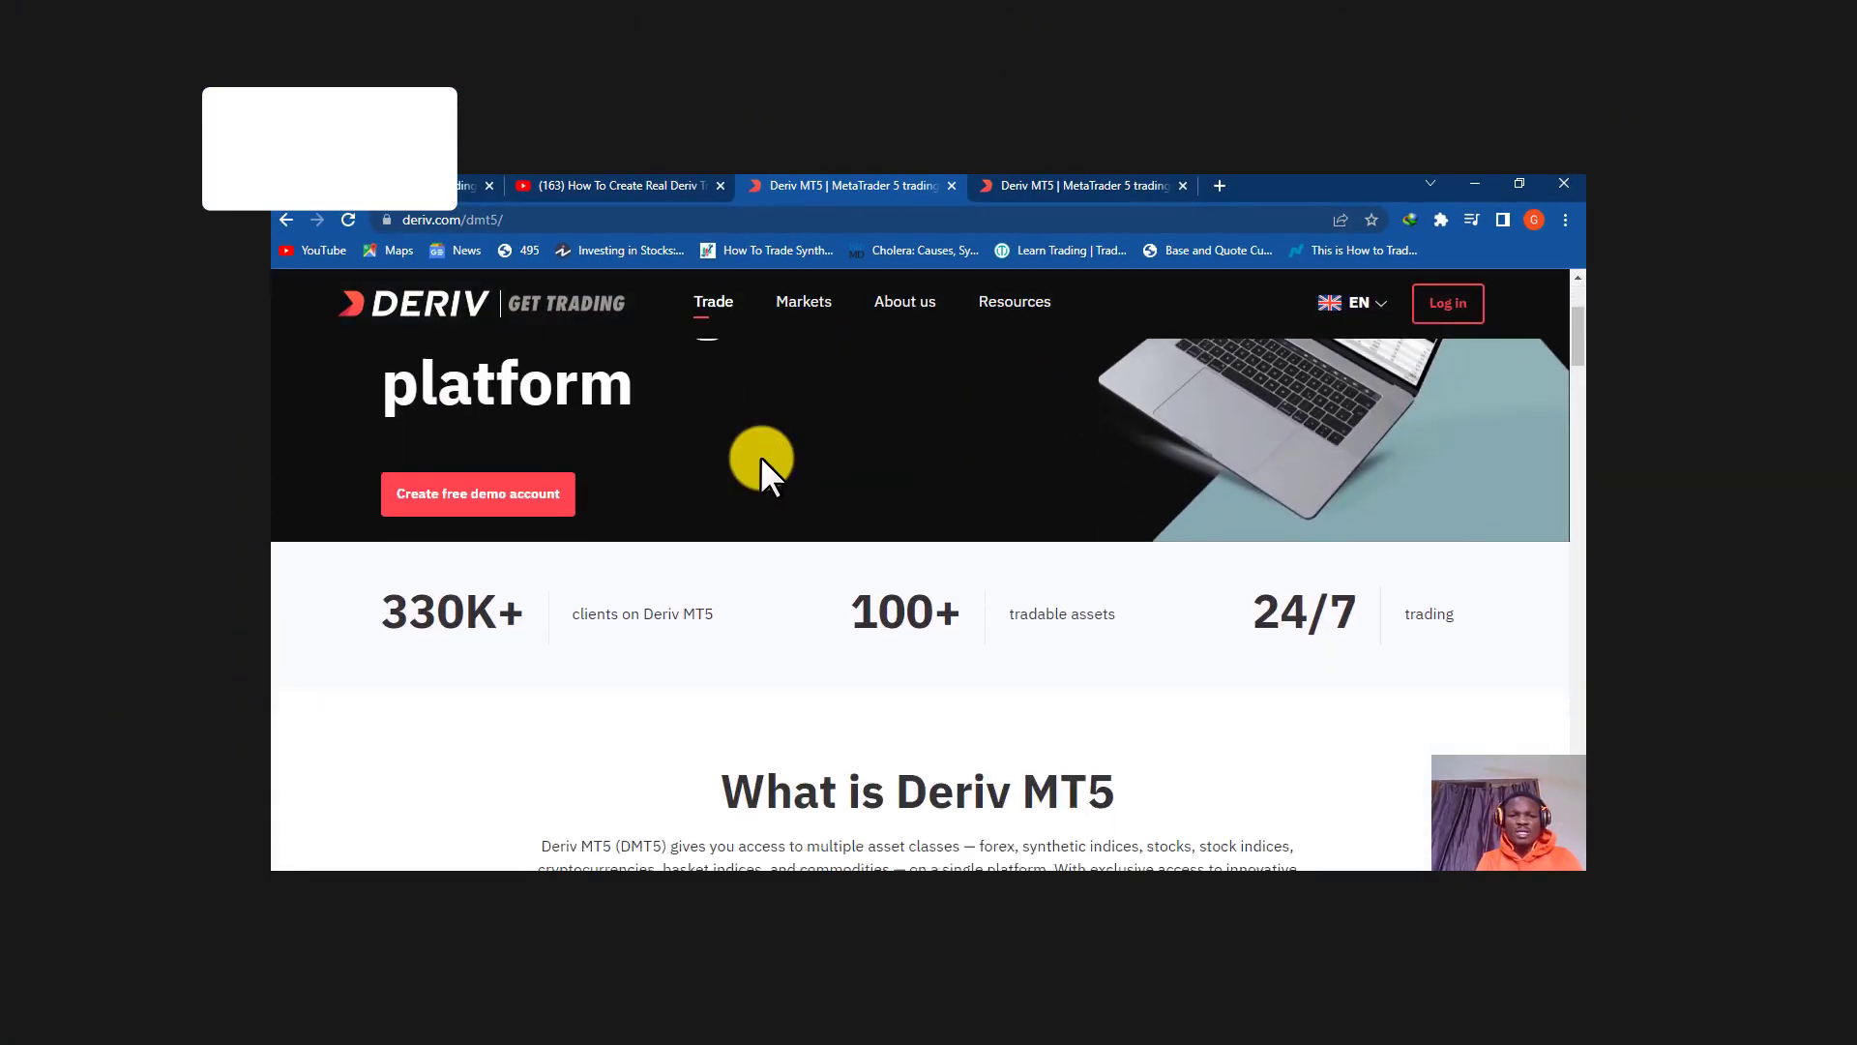
pyautogui.scroll(-3, 760, 455)
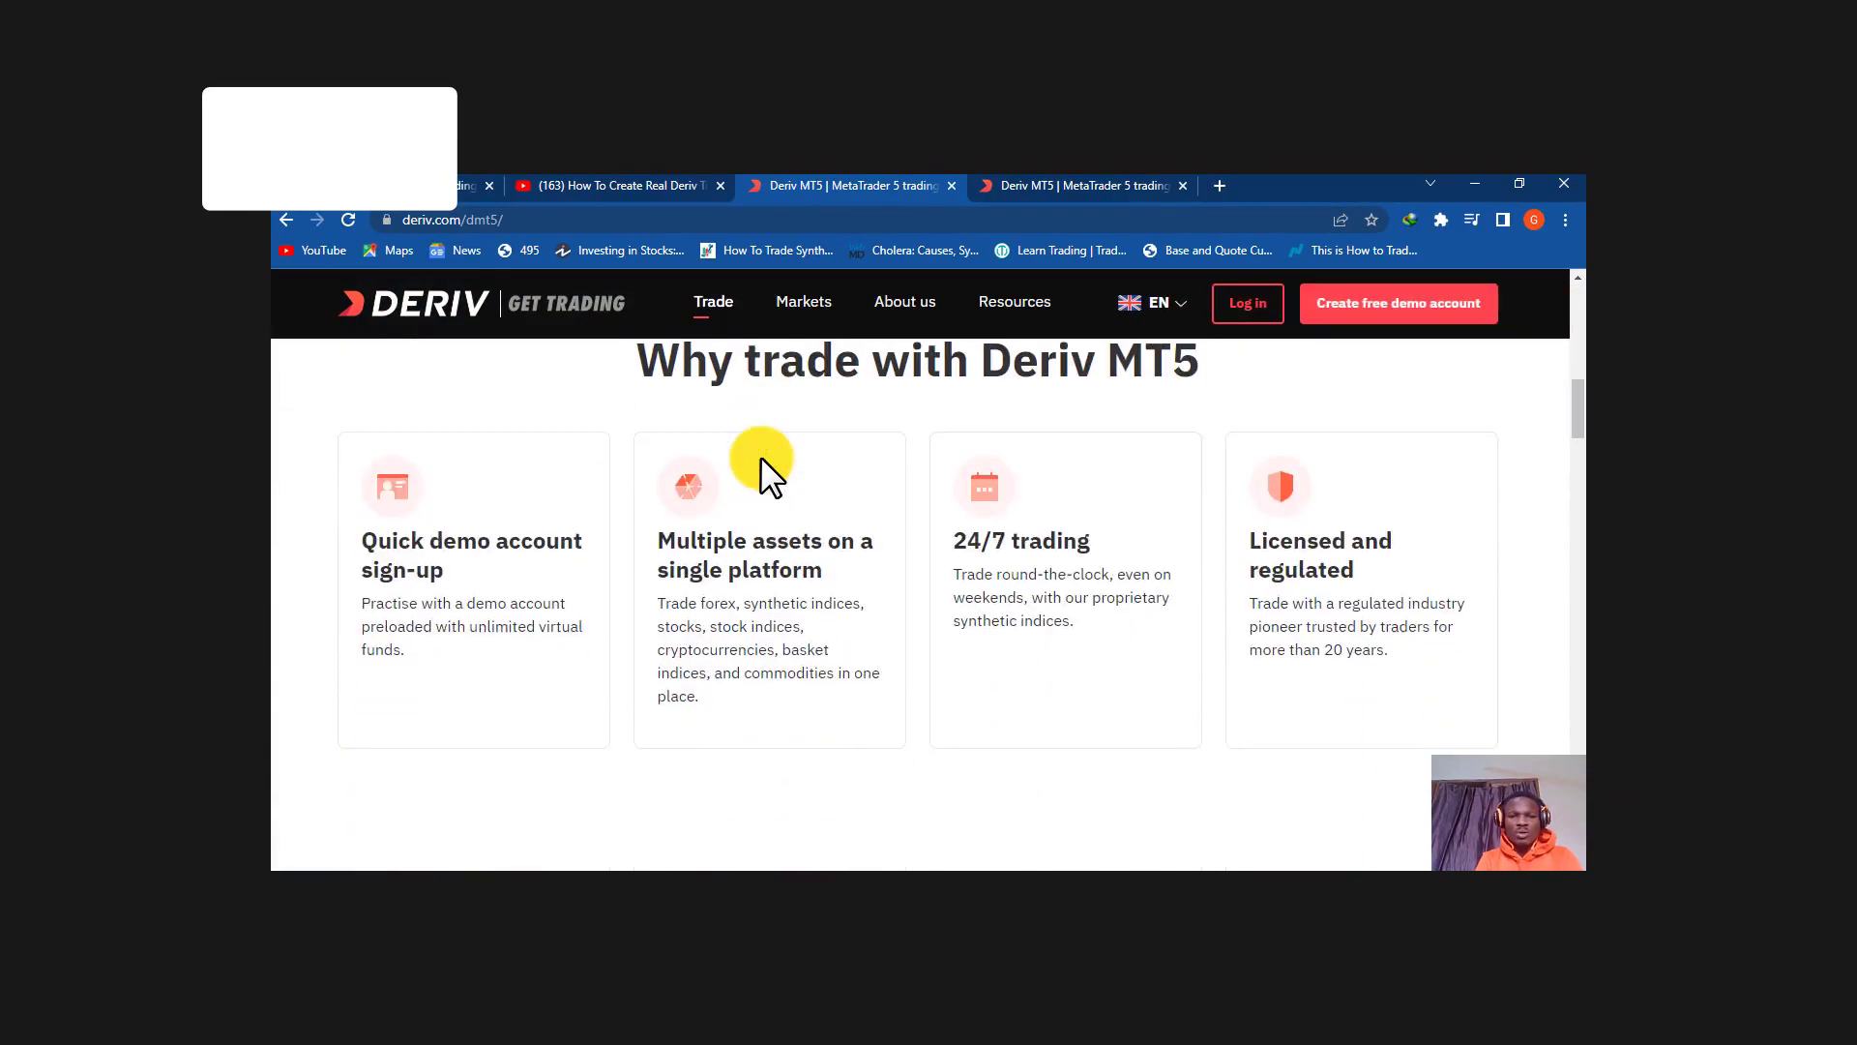
pyautogui.scroll(-10, 760, 455)
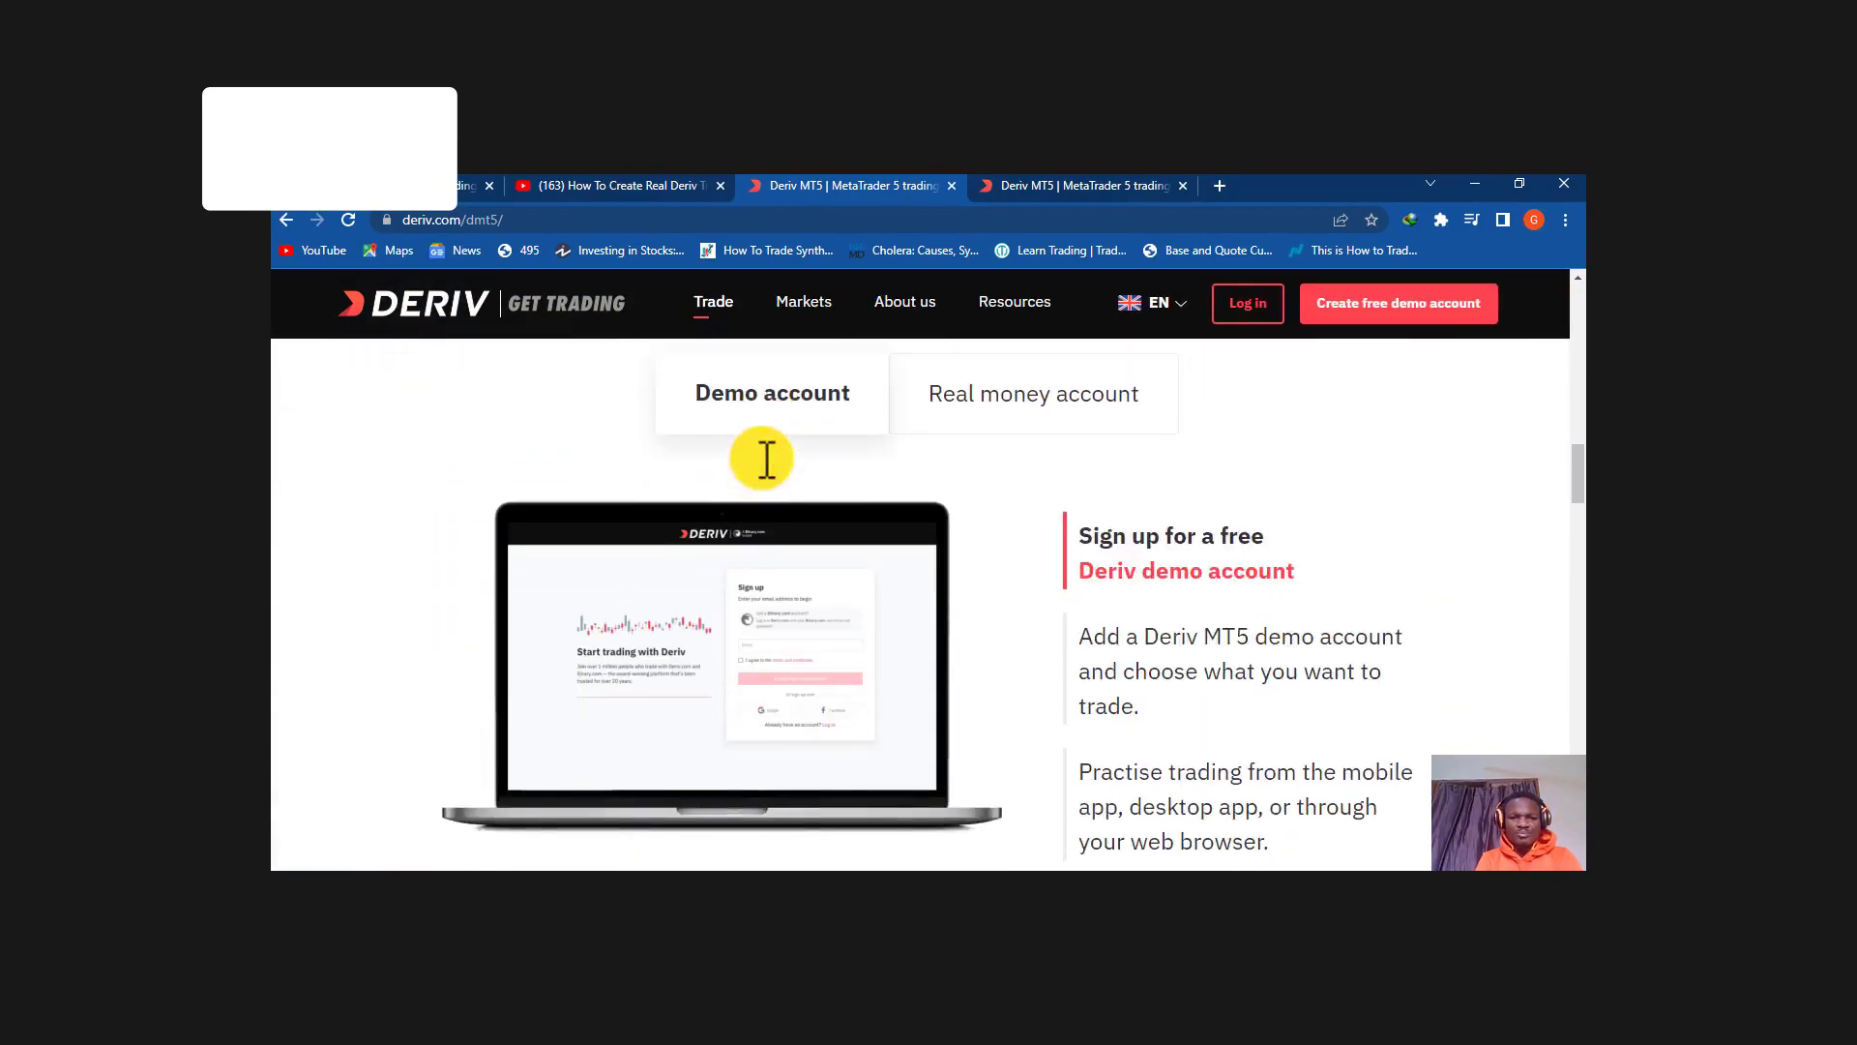
pyautogui.scroll(-3, 761, 456)
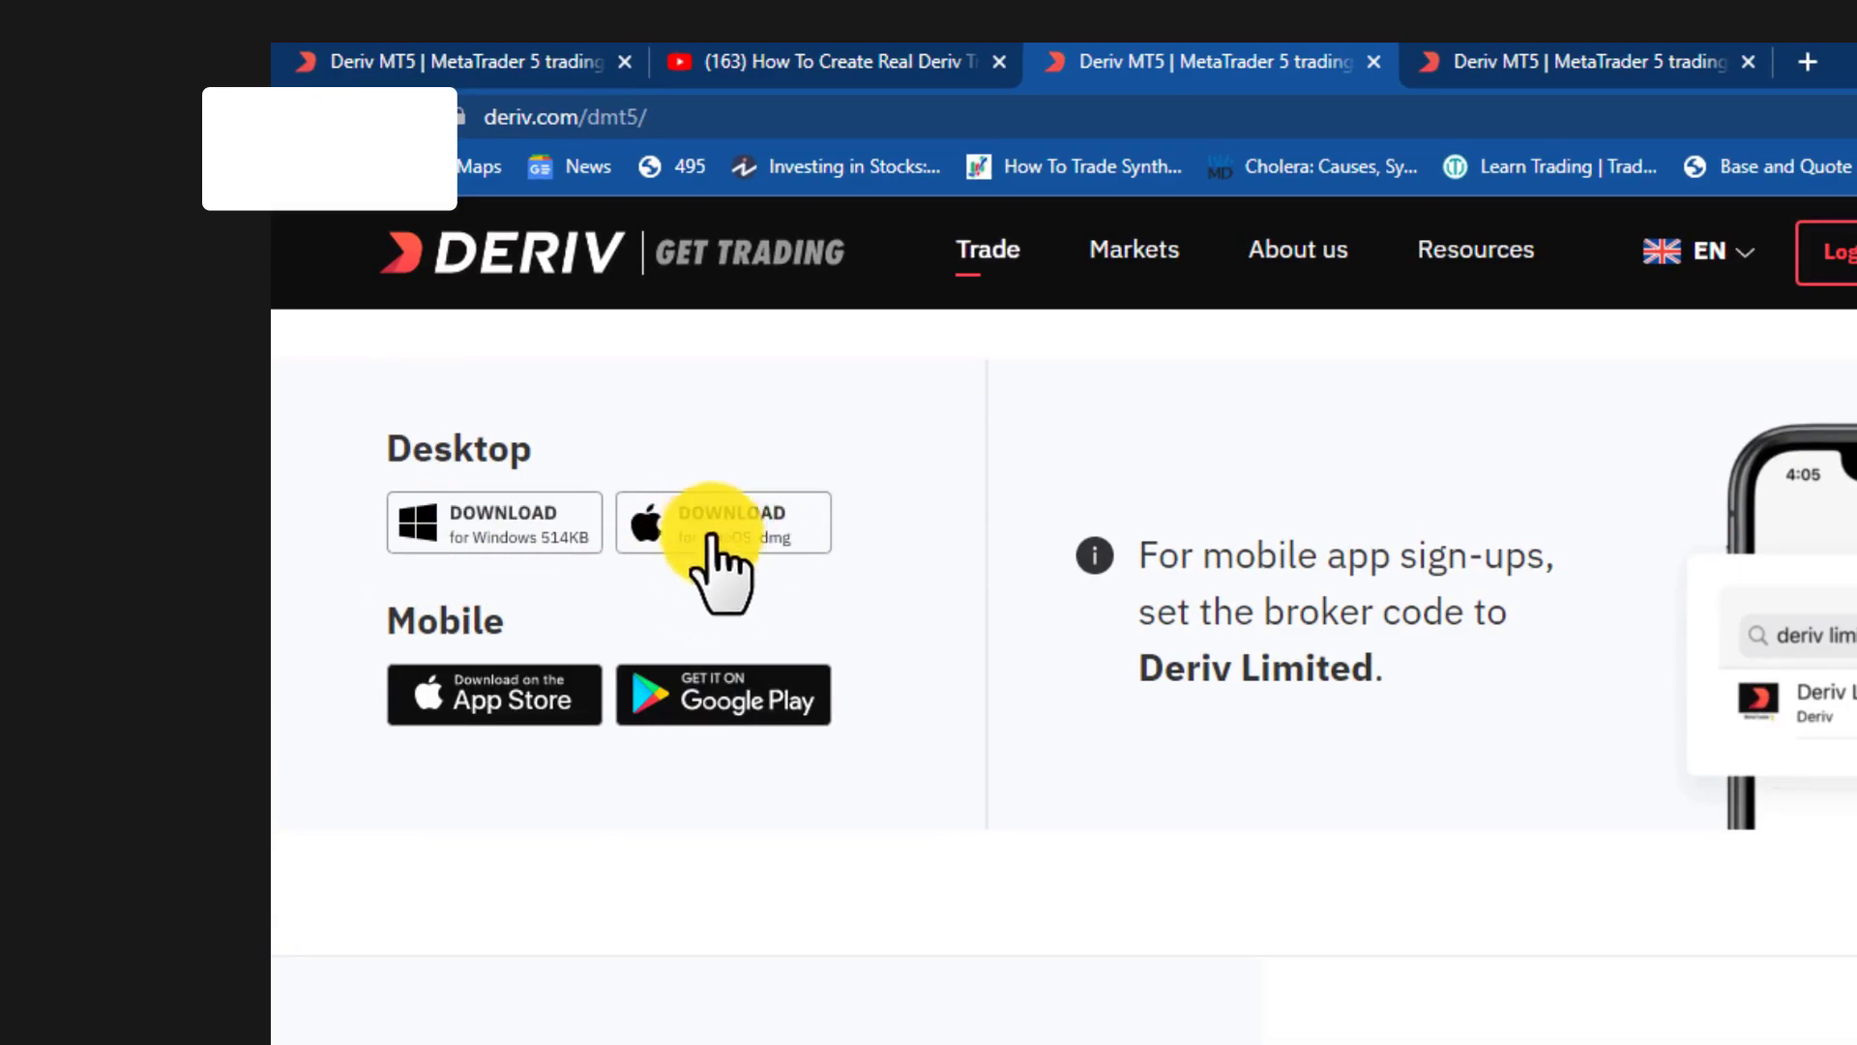
# - Download the 514KB Windows installer deriv5setup.exe into the Downloads Programs folder
pyautogui.click(510, 539)
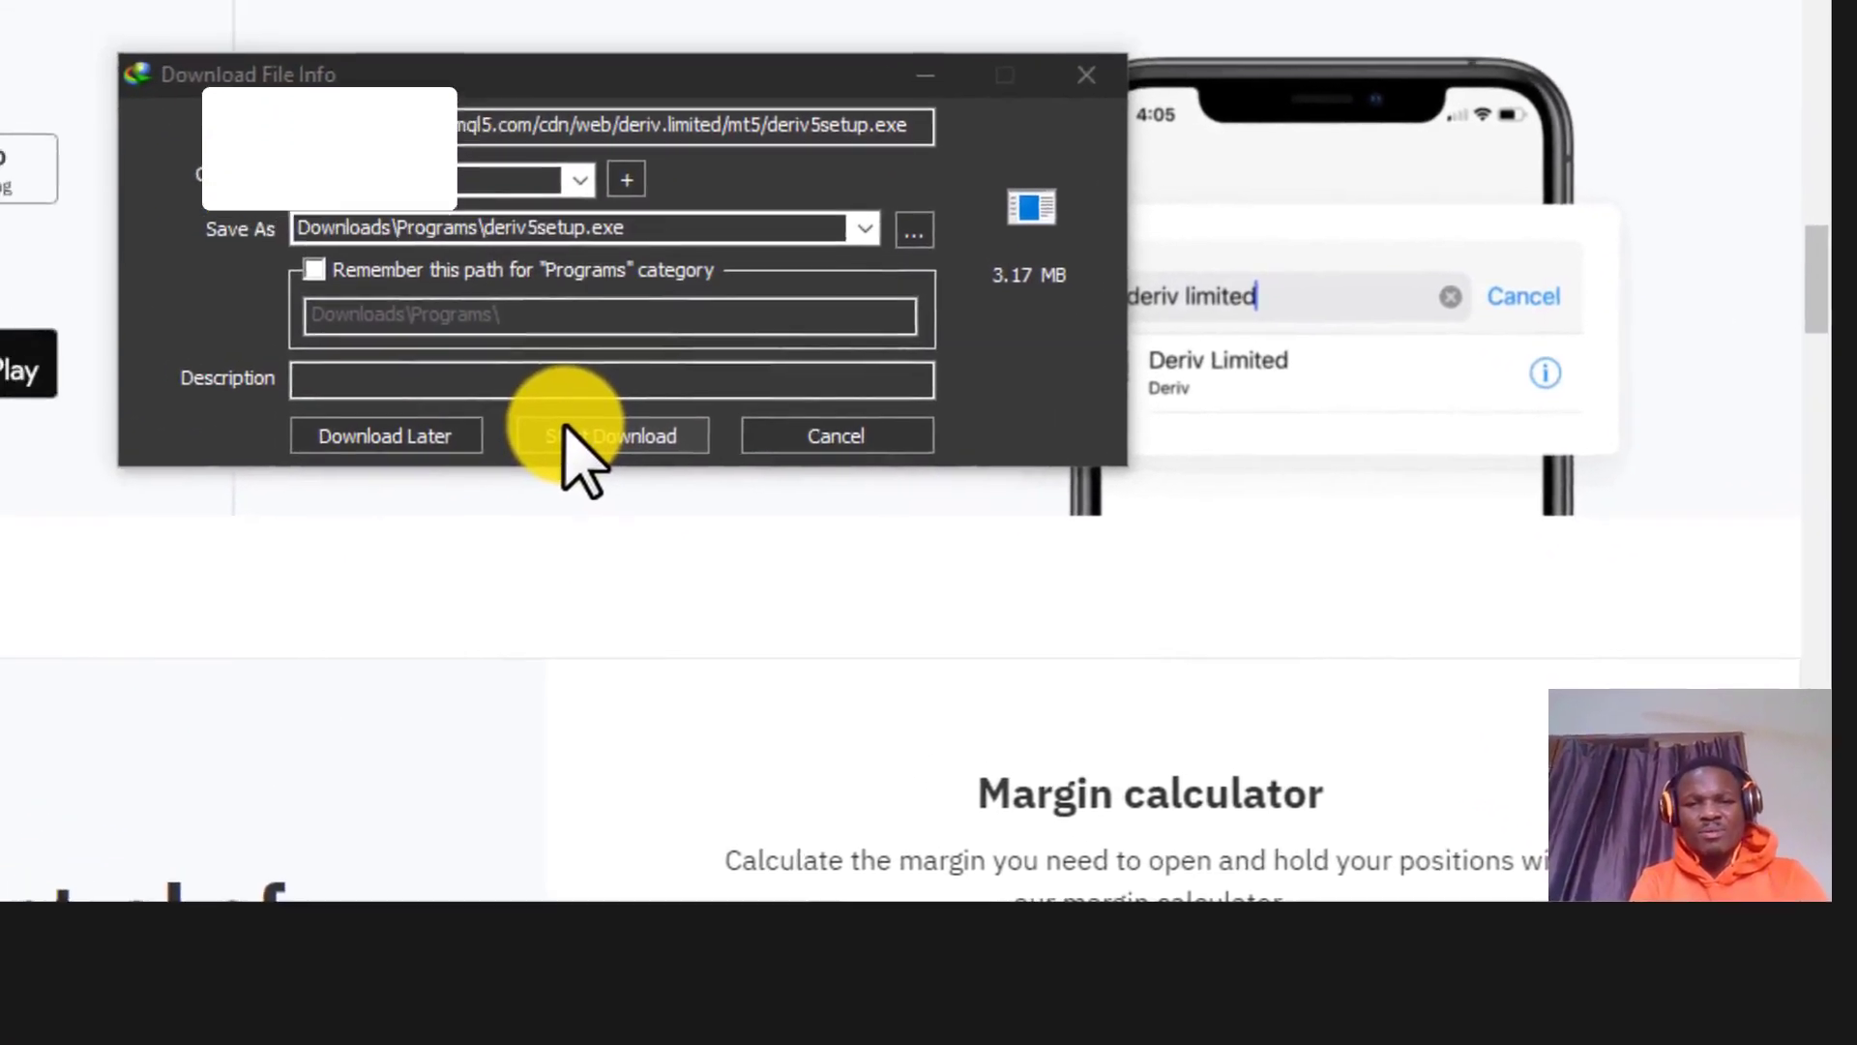
pyautogui.click(570, 435)
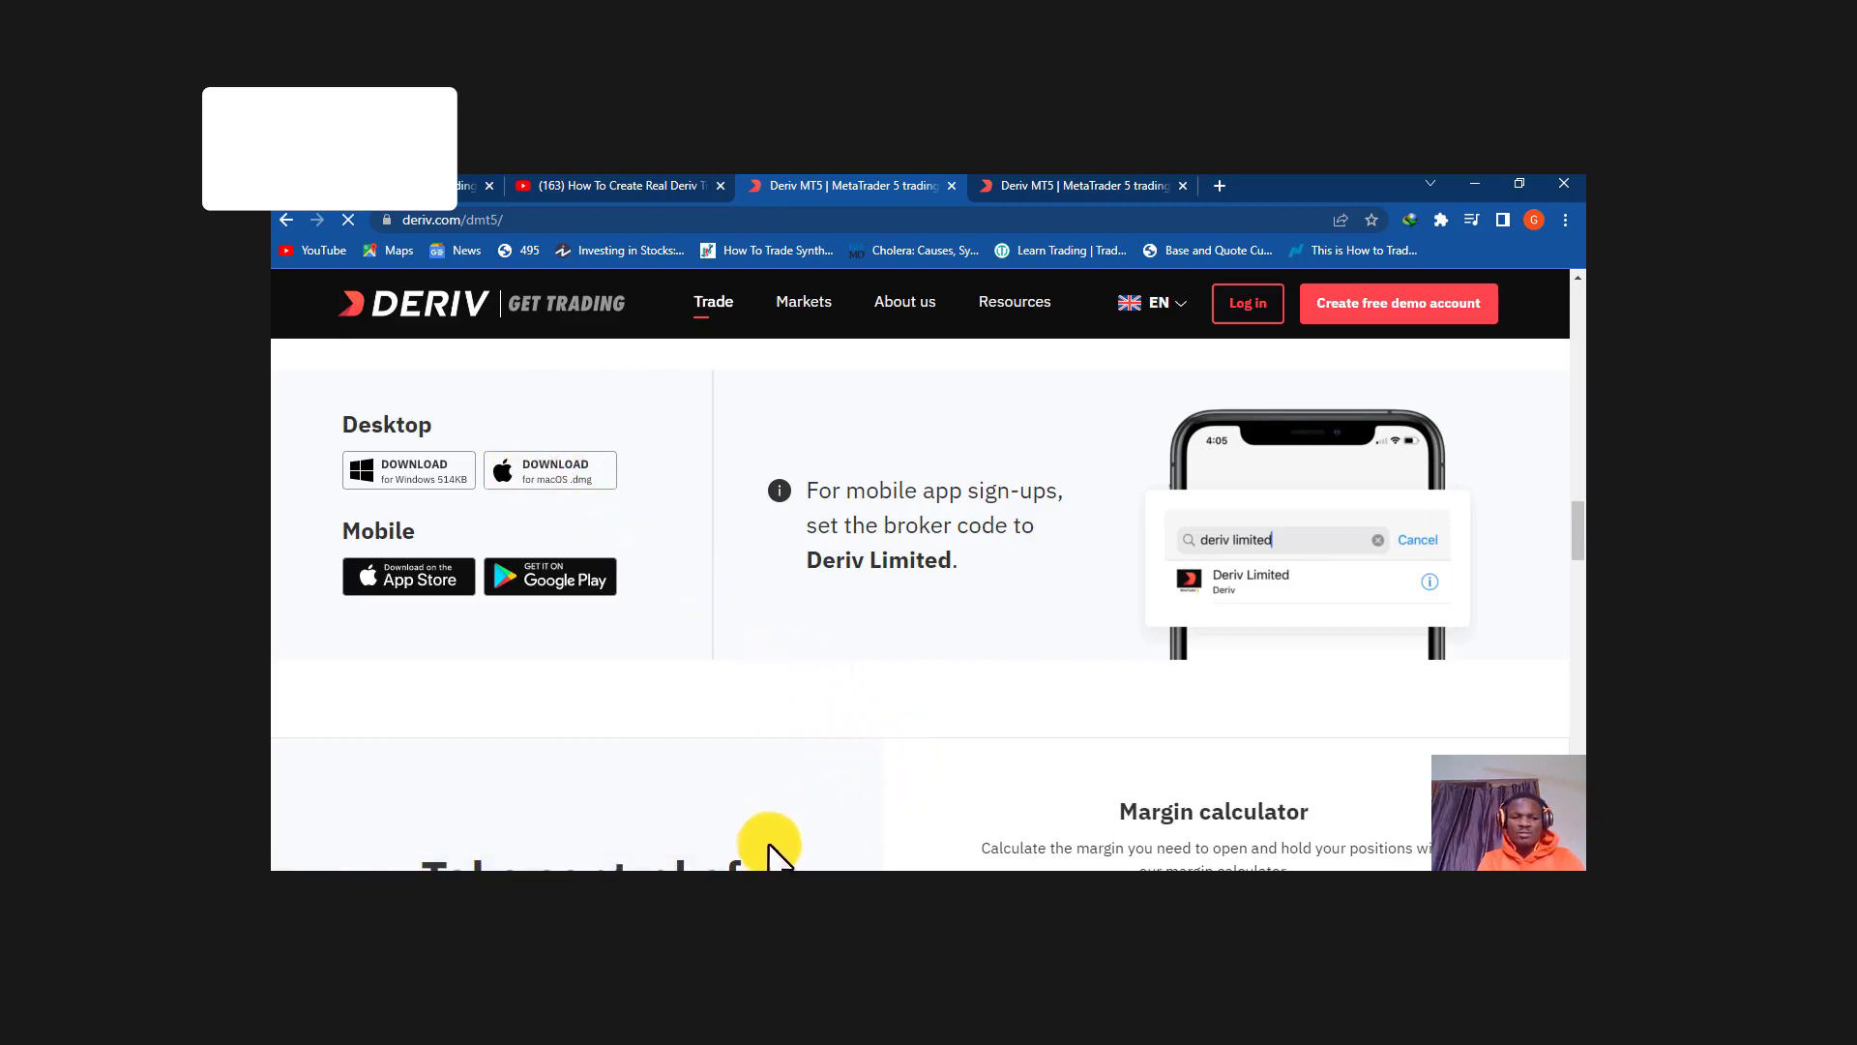
pyautogui.moveTo(760, 869)
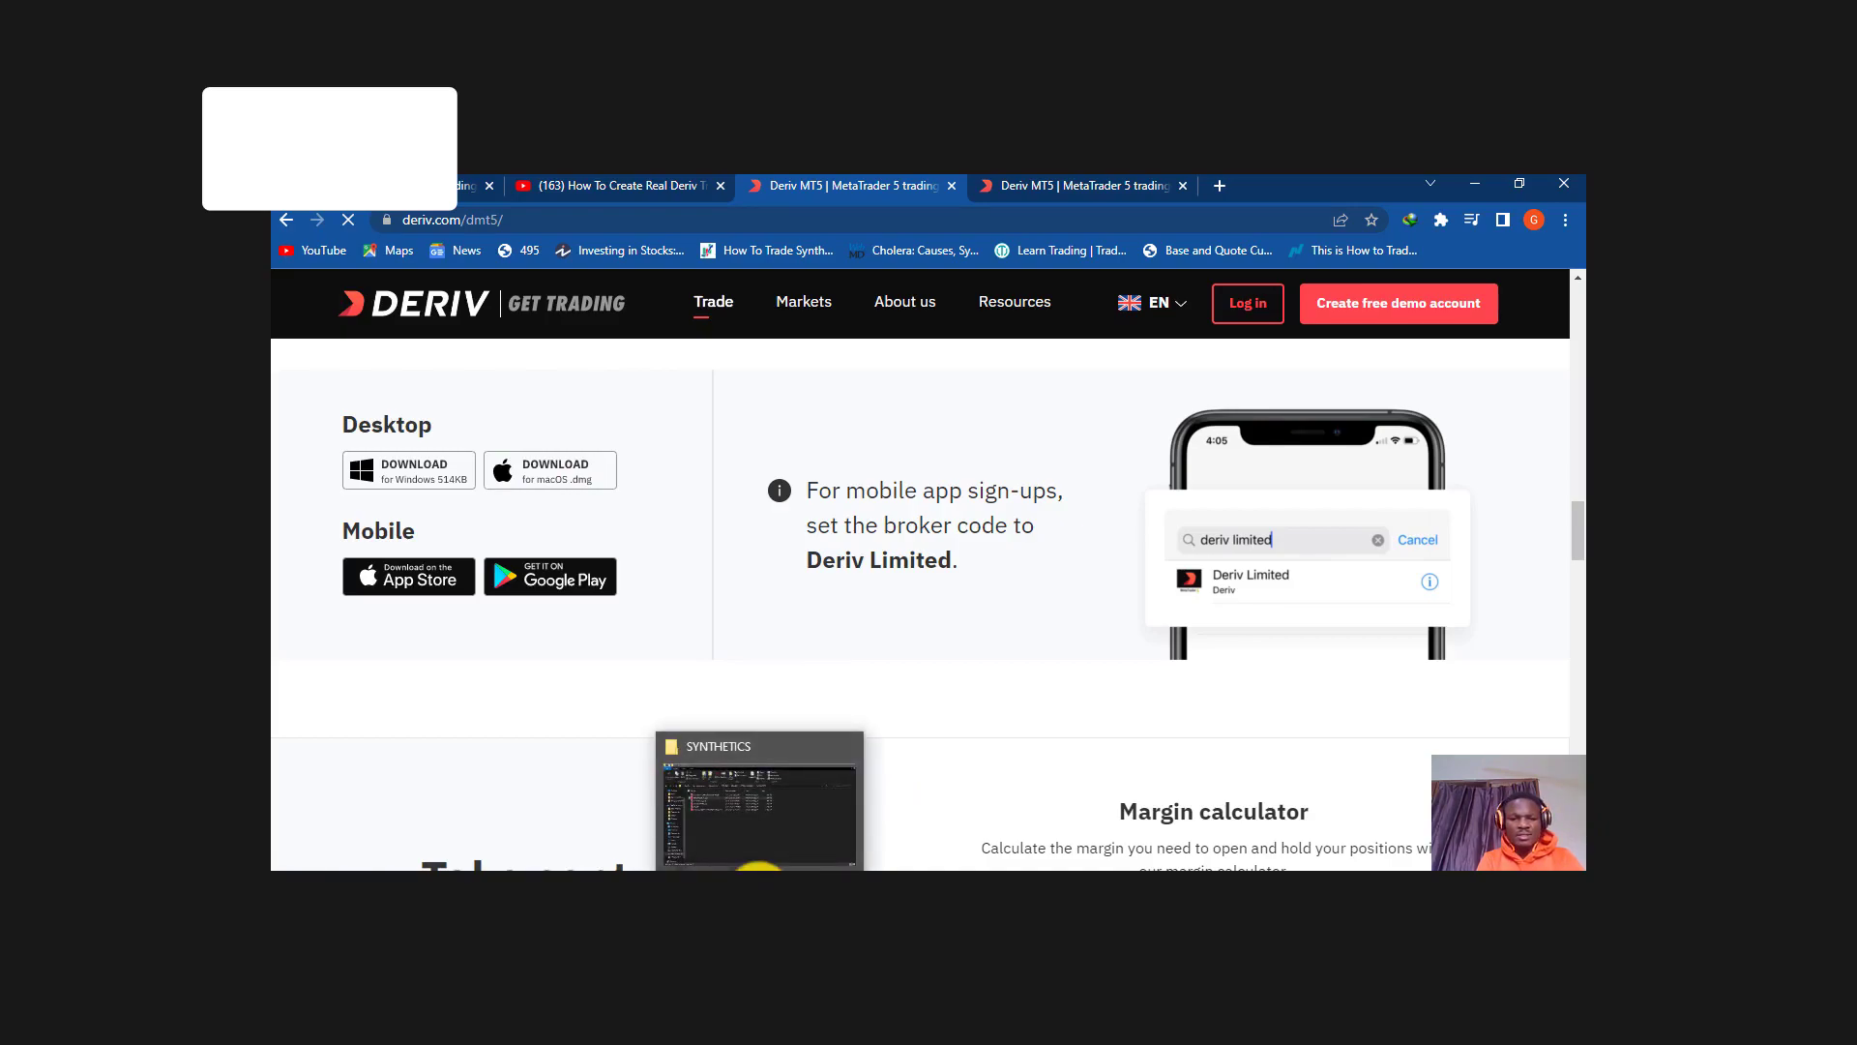
# - Find and select deriv5setup.exe in File Explorer under Downloads › Programs
pyautogui.click(745, 832)
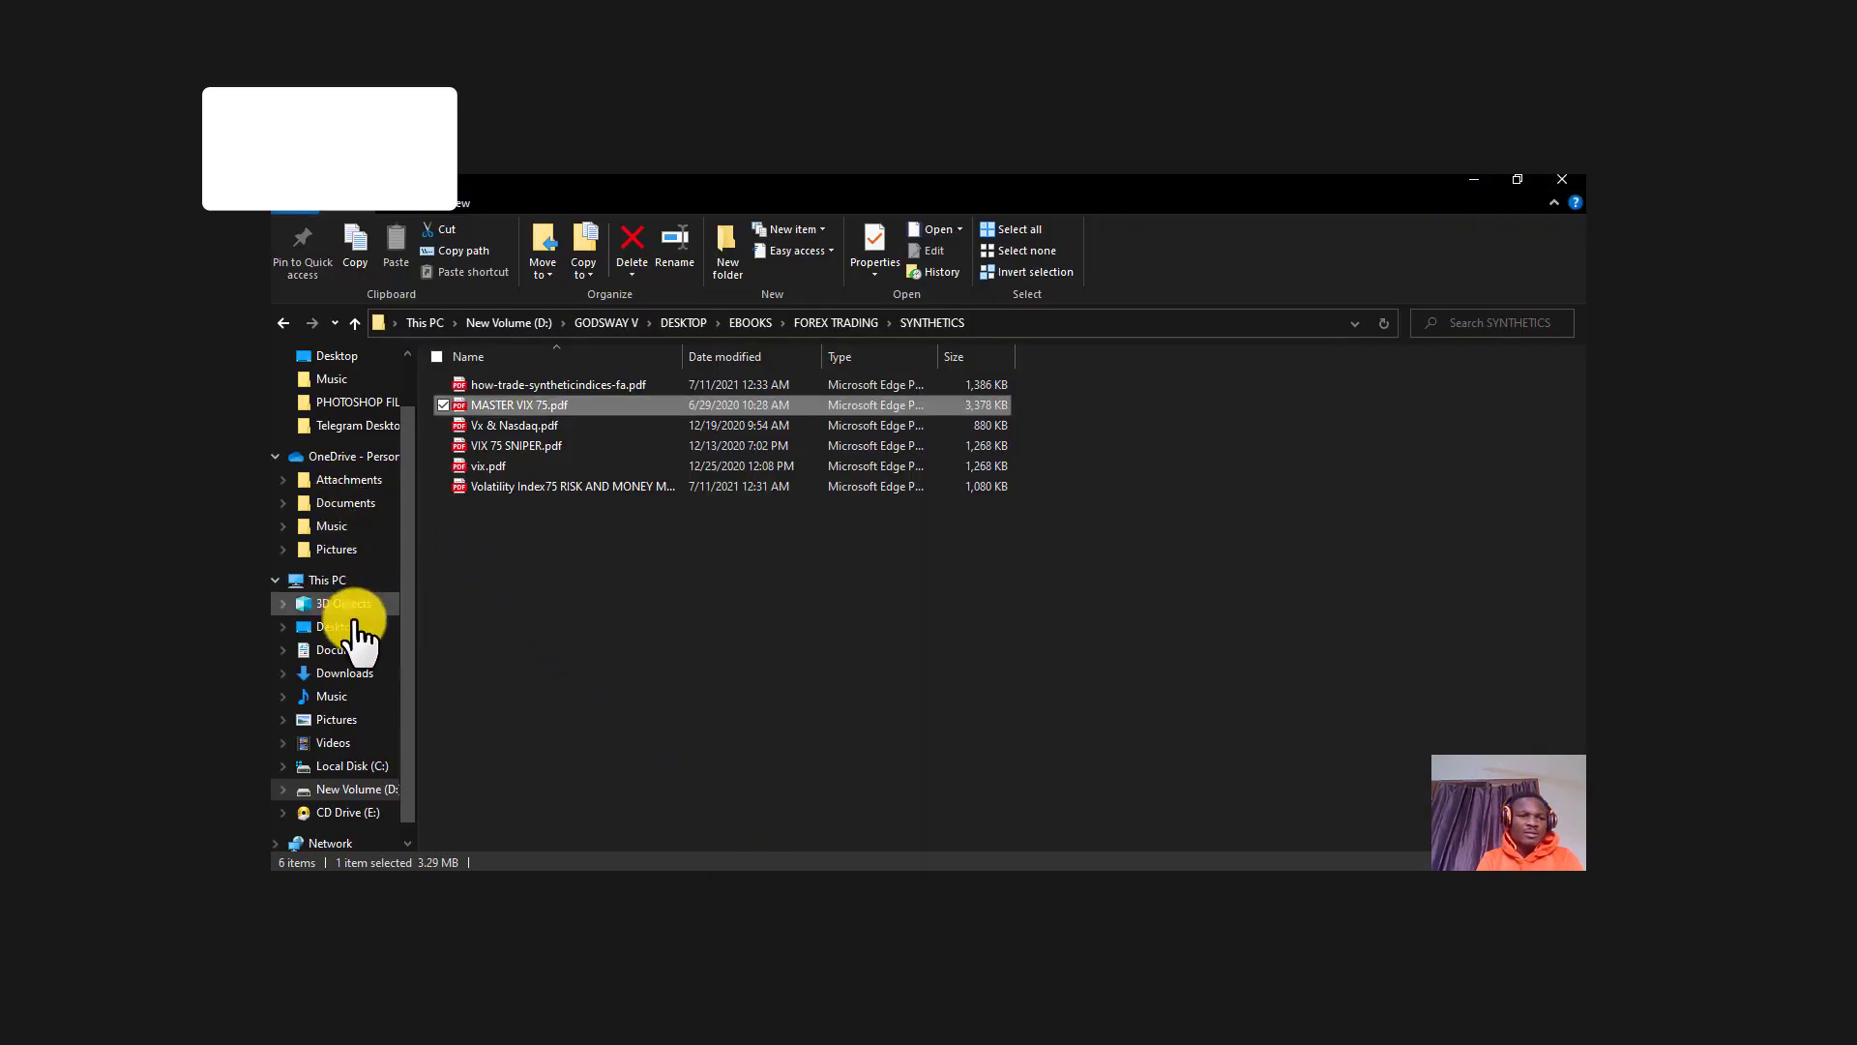
pyautogui.click(356, 677)
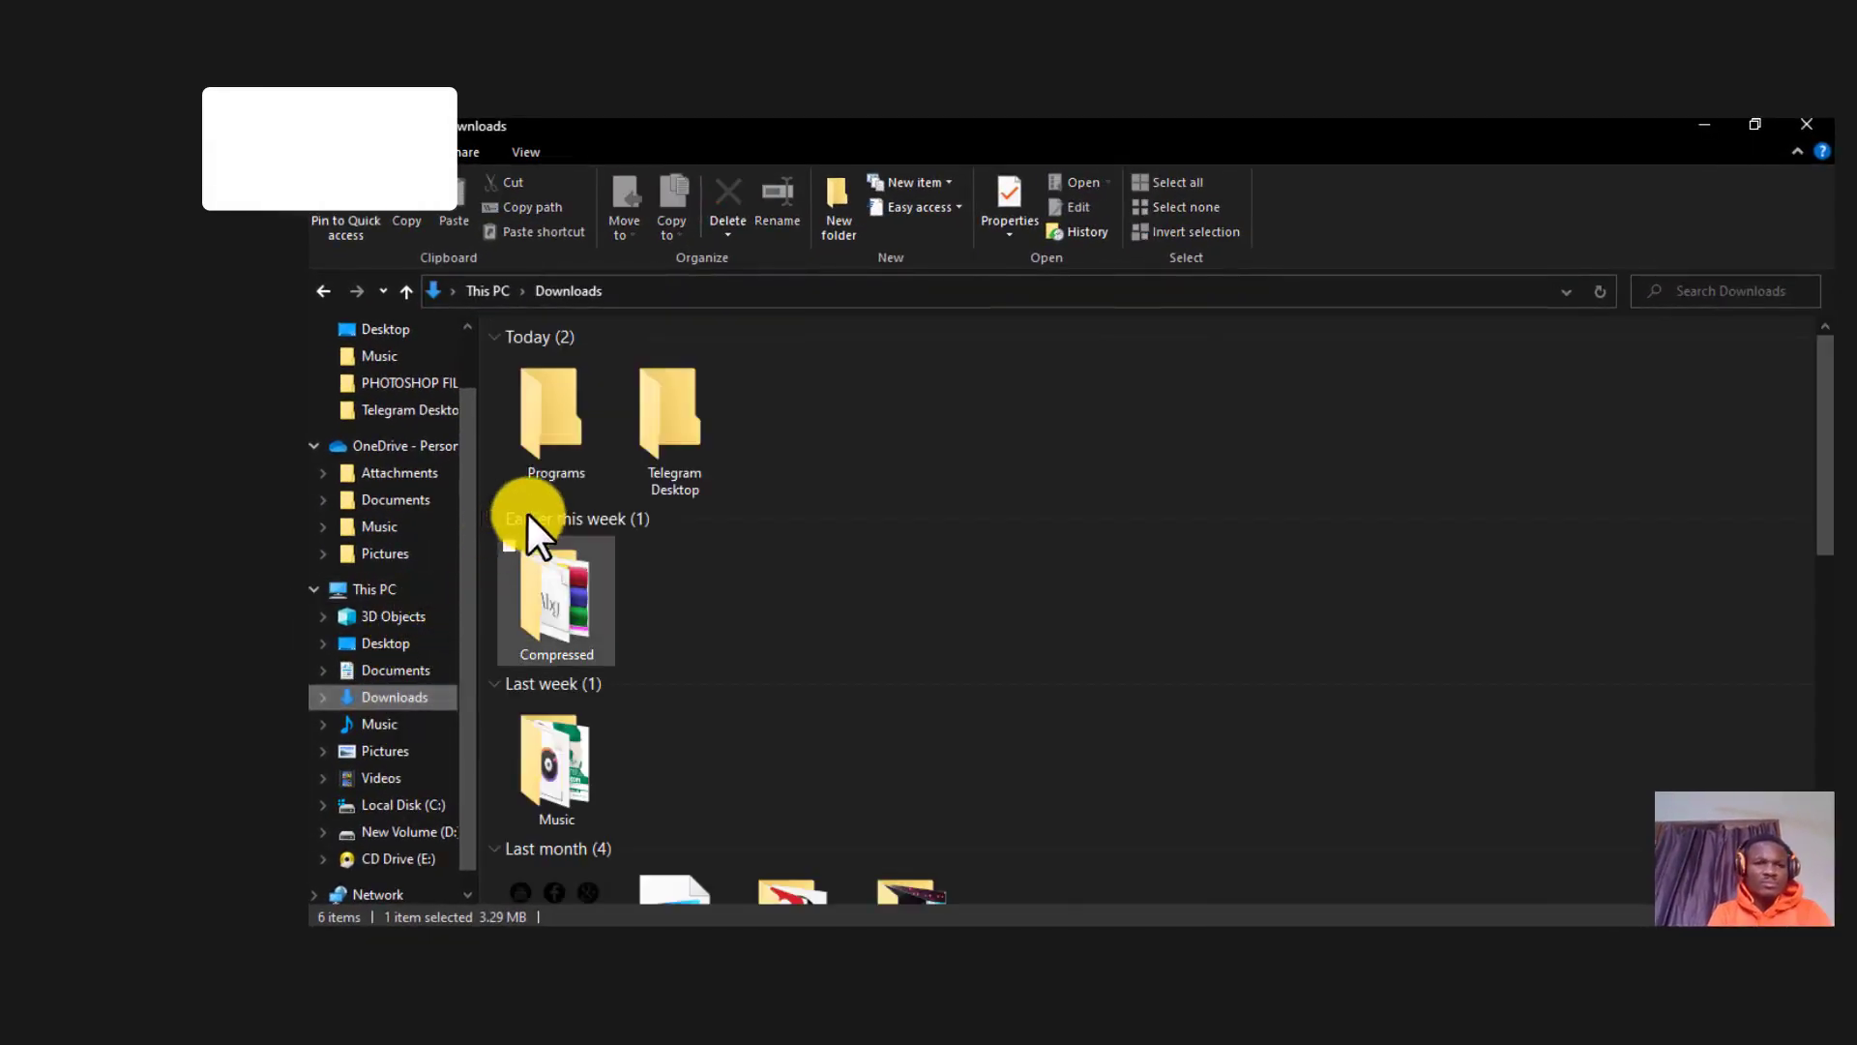
pyautogui.doubleClick(541, 445)
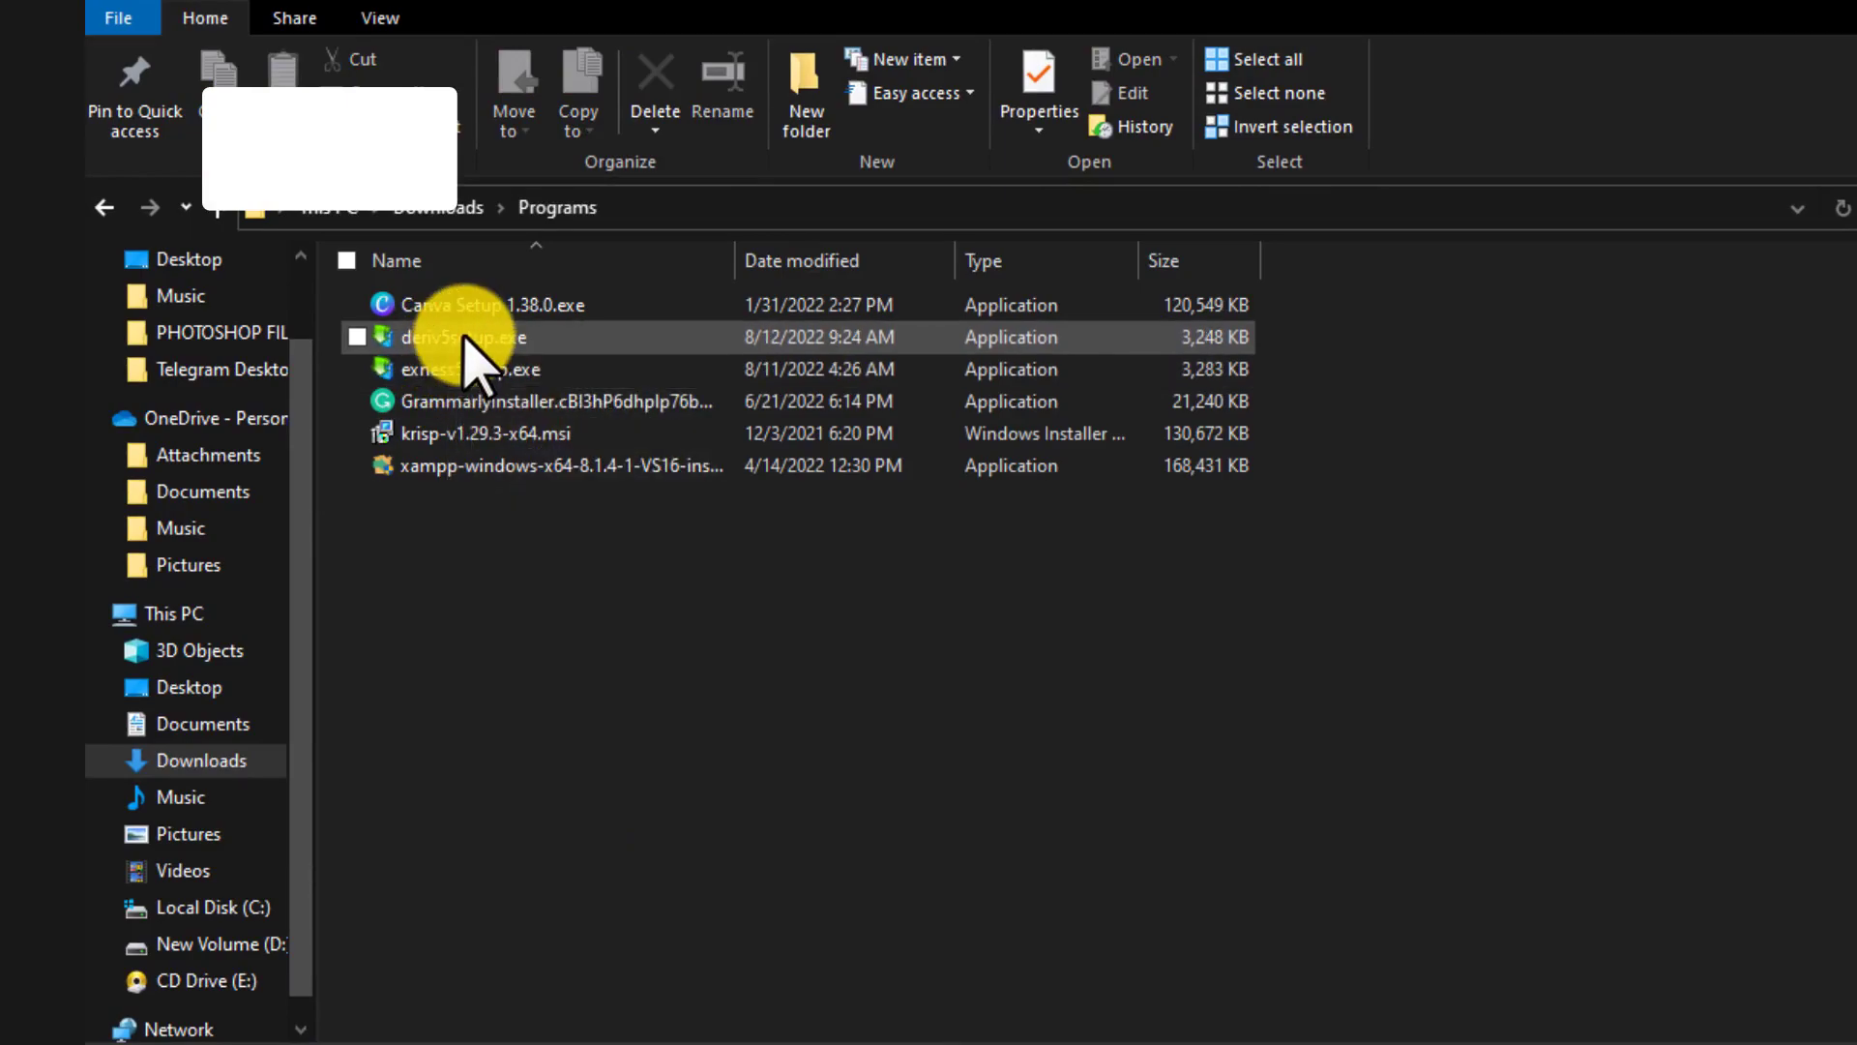
pyautogui.moveTo(467, 347)
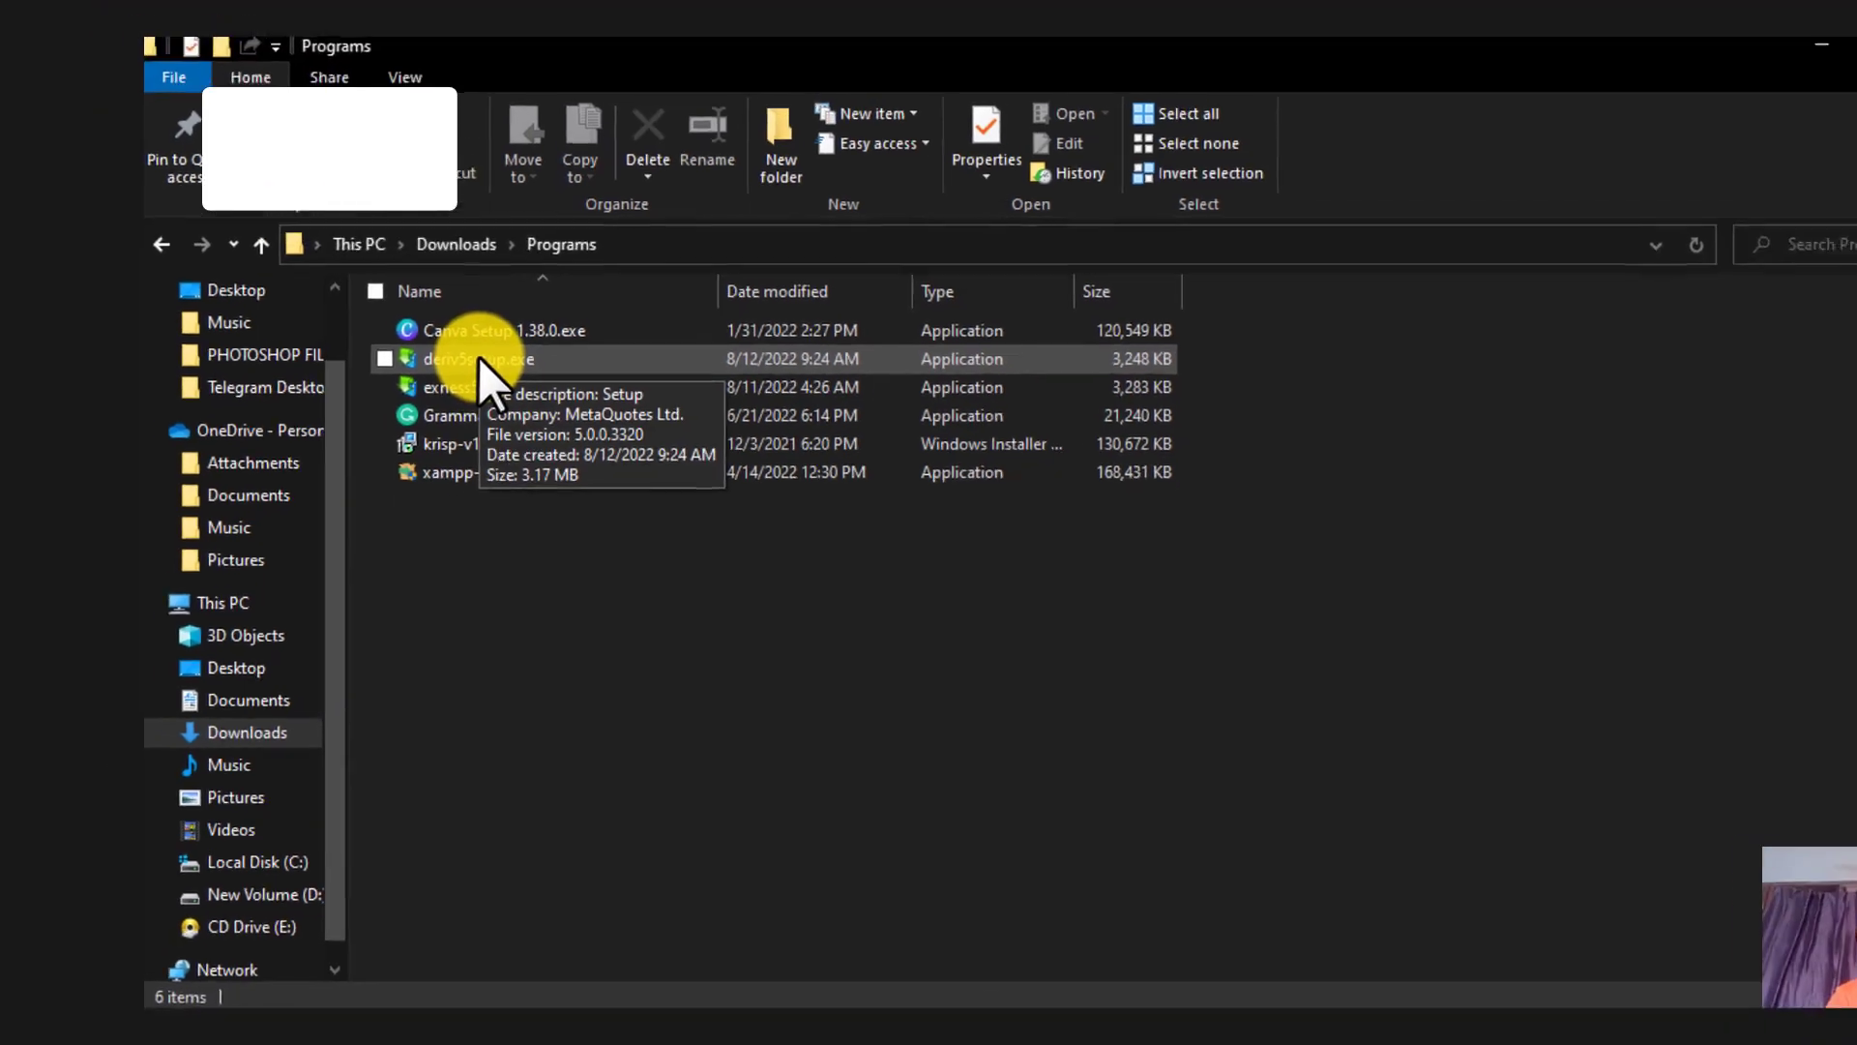
pyautogui.click(463, 336)
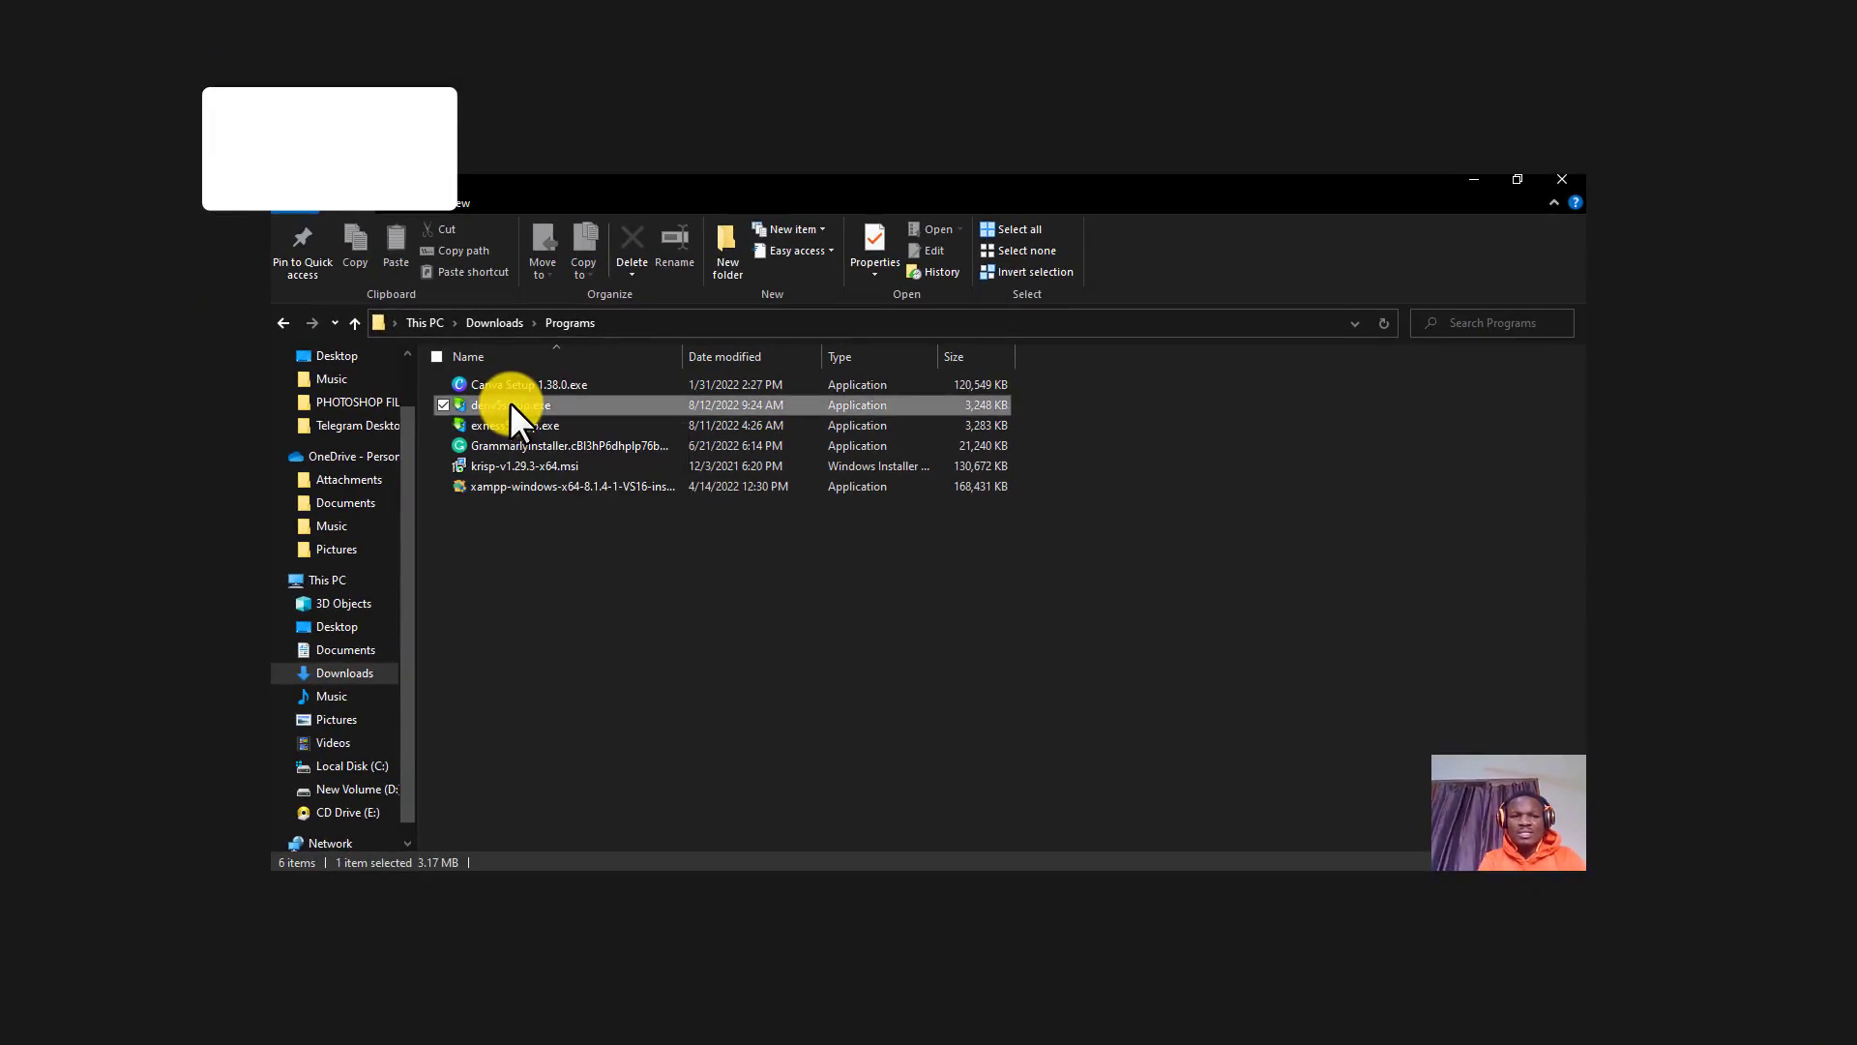
# - View the installer's context menu, close it, and return to the Deriv MT5 chart window
pyautogui.rightClick(509, 405)
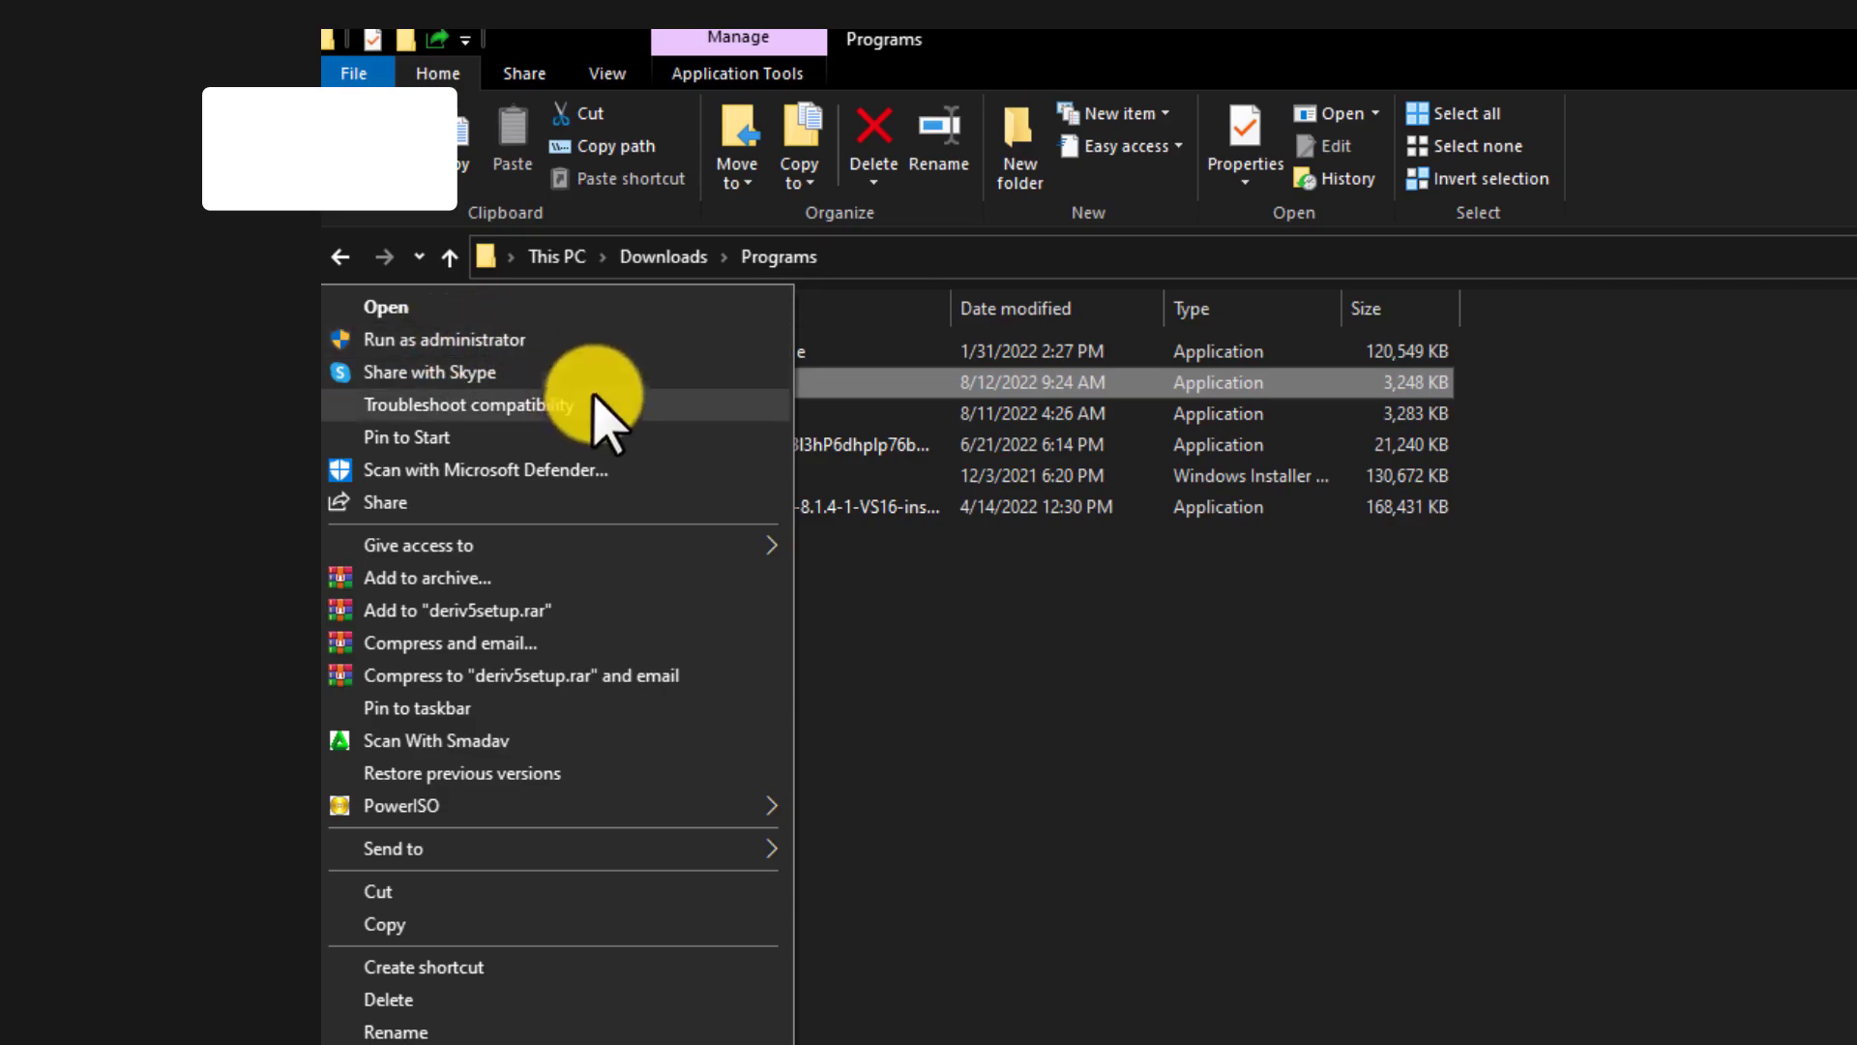
pyautogui.click(1011, 585)
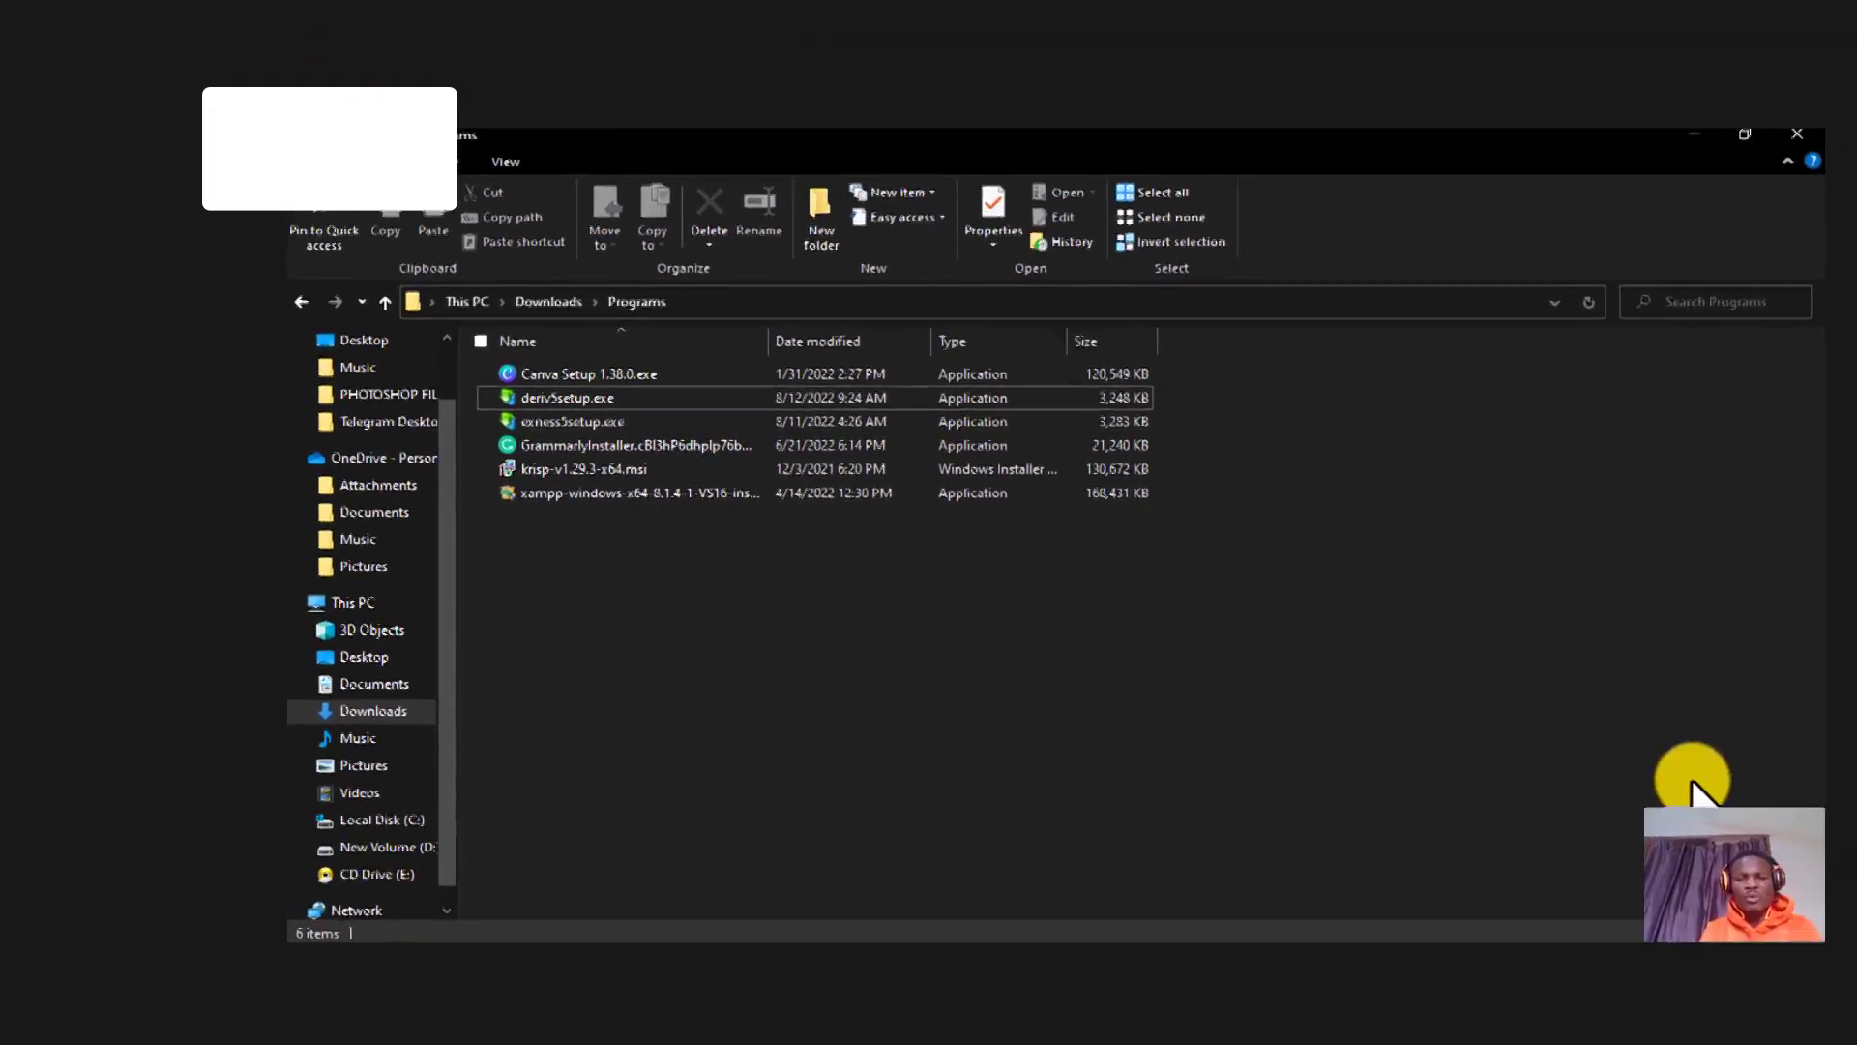
pyautogui.click(1160, 866)
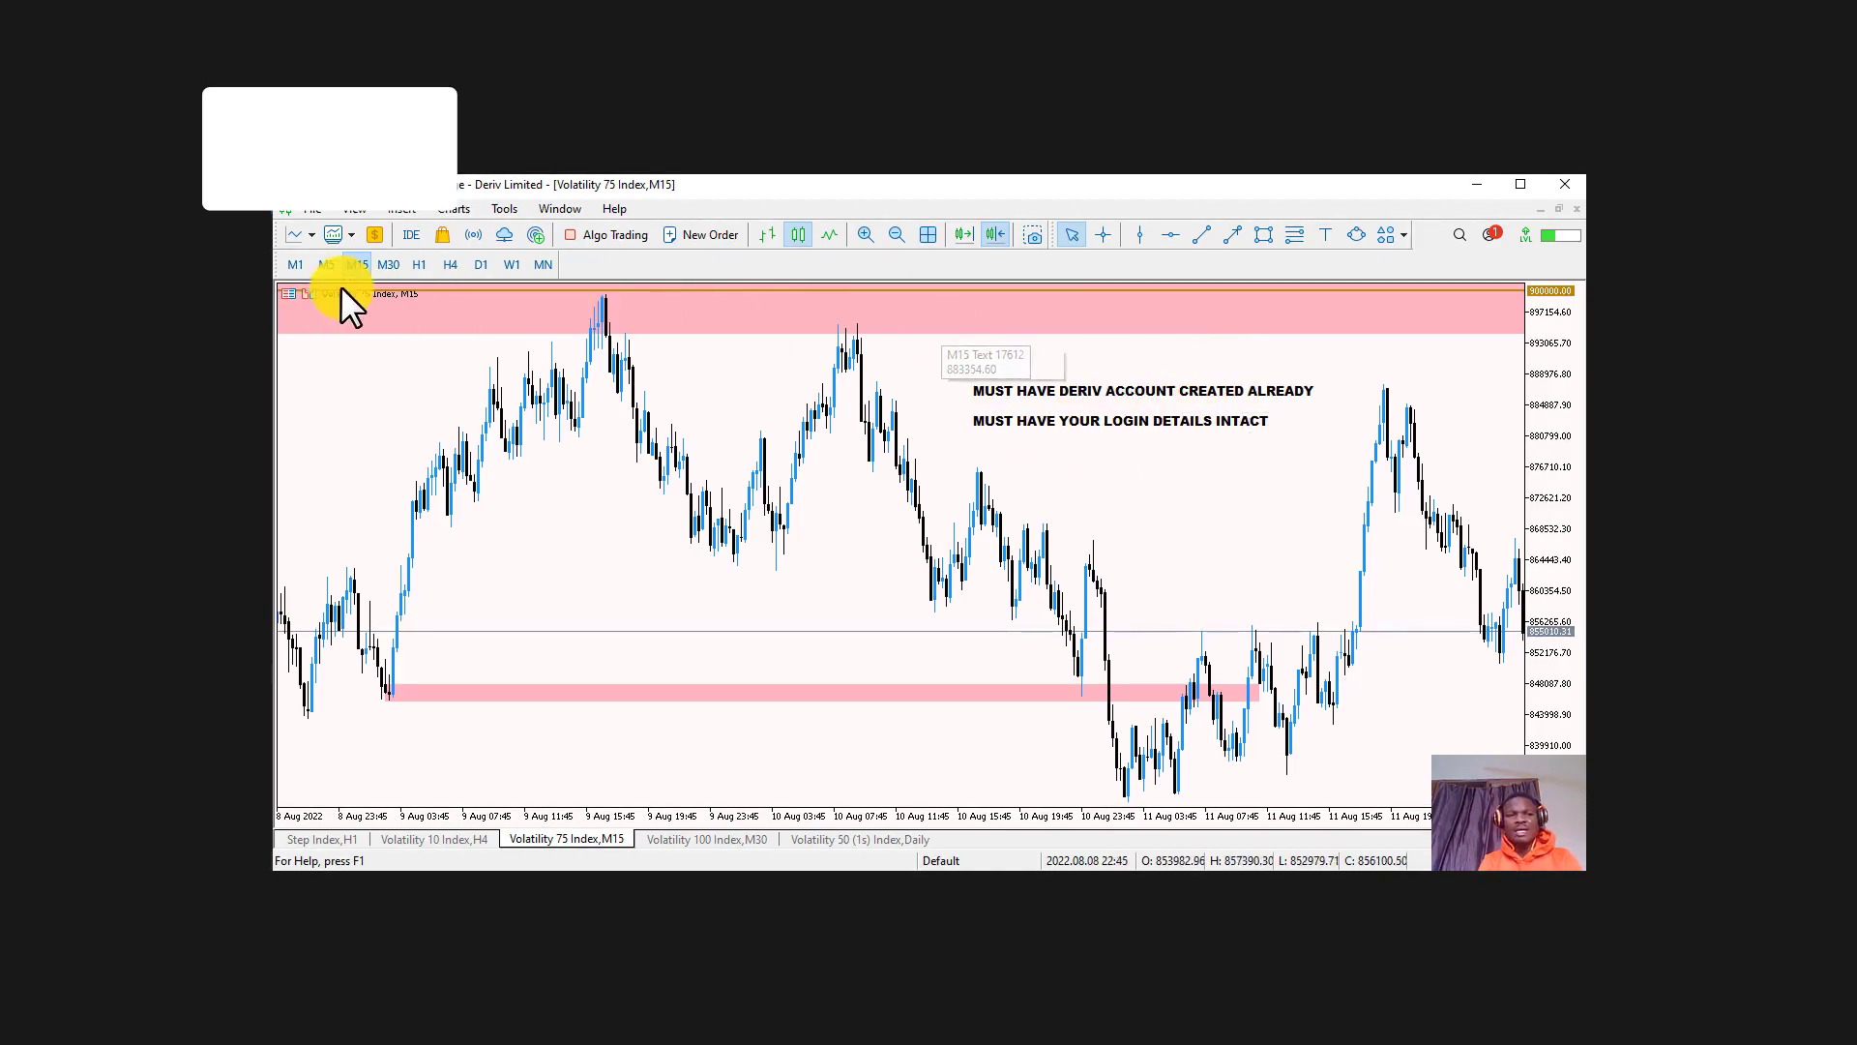
# - Open File › Login to Trade Account on Deriv-Server, then return to the deriv.com/dmt5/ page
pyautogui.click(318, 211)
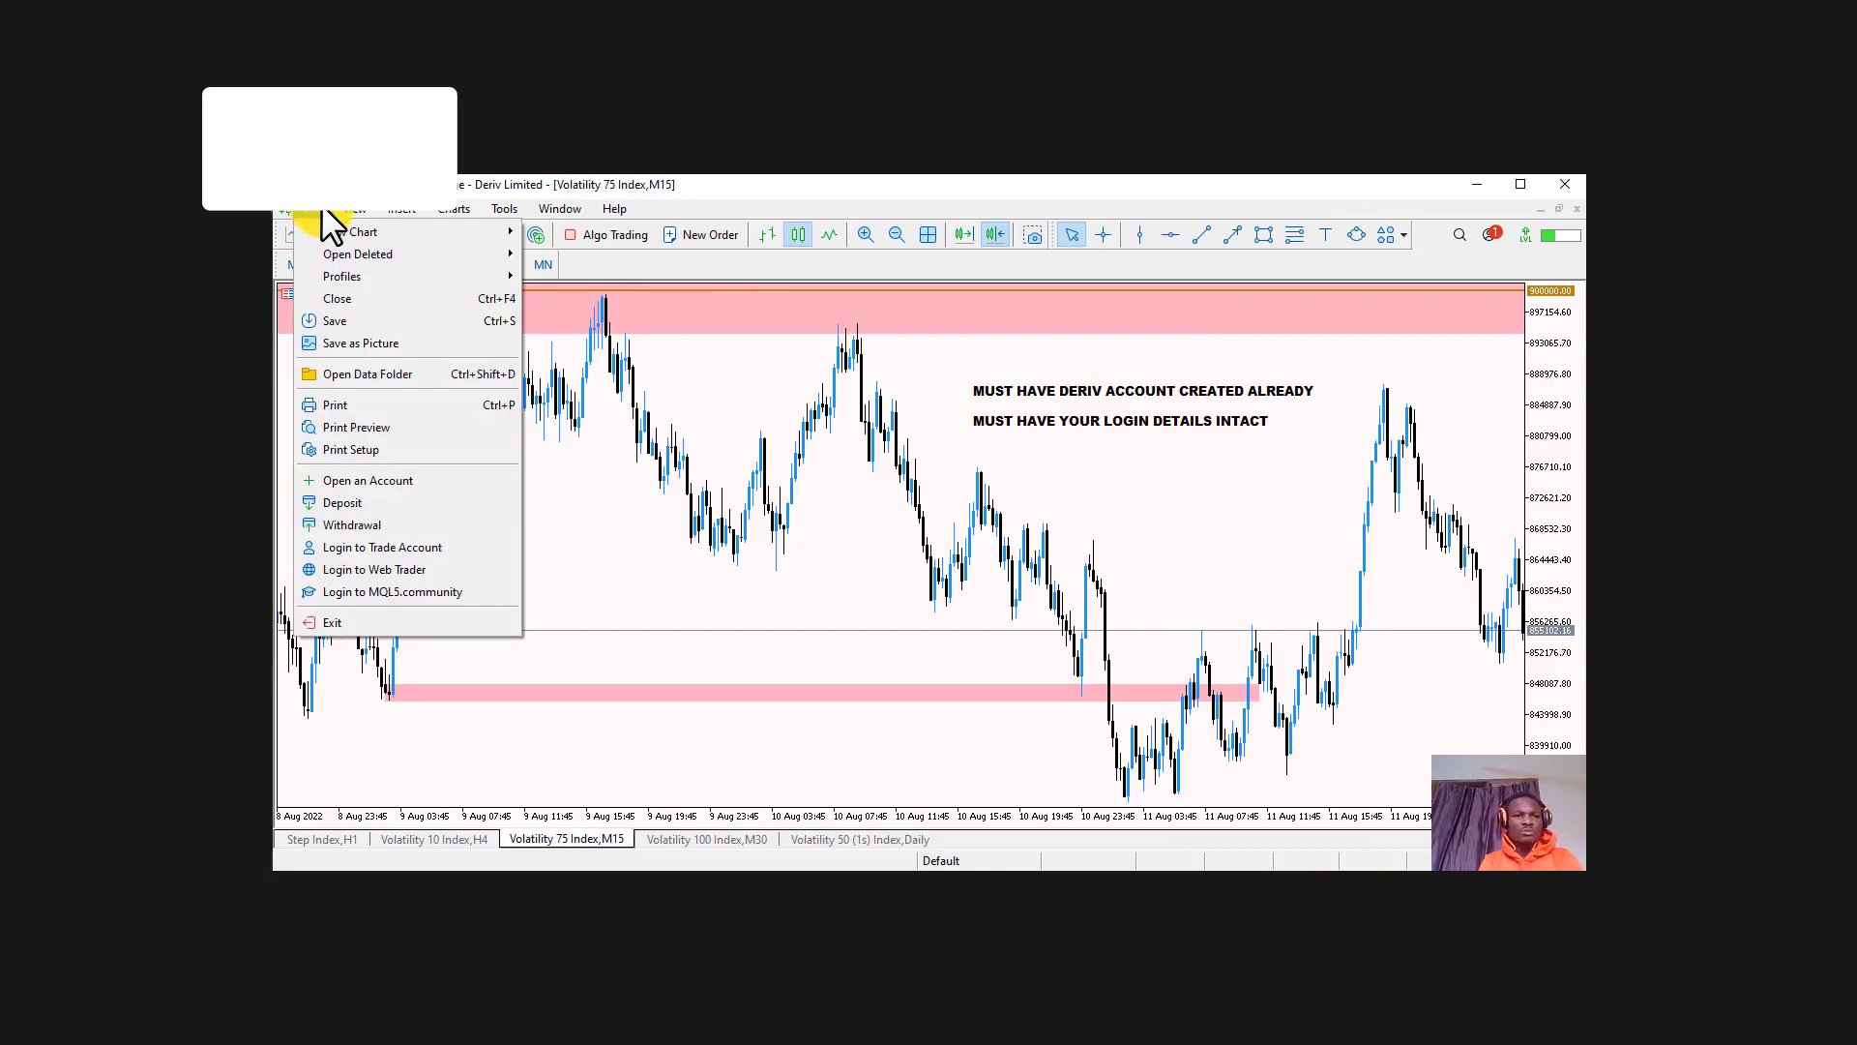
pyautogui.click(400, 550)
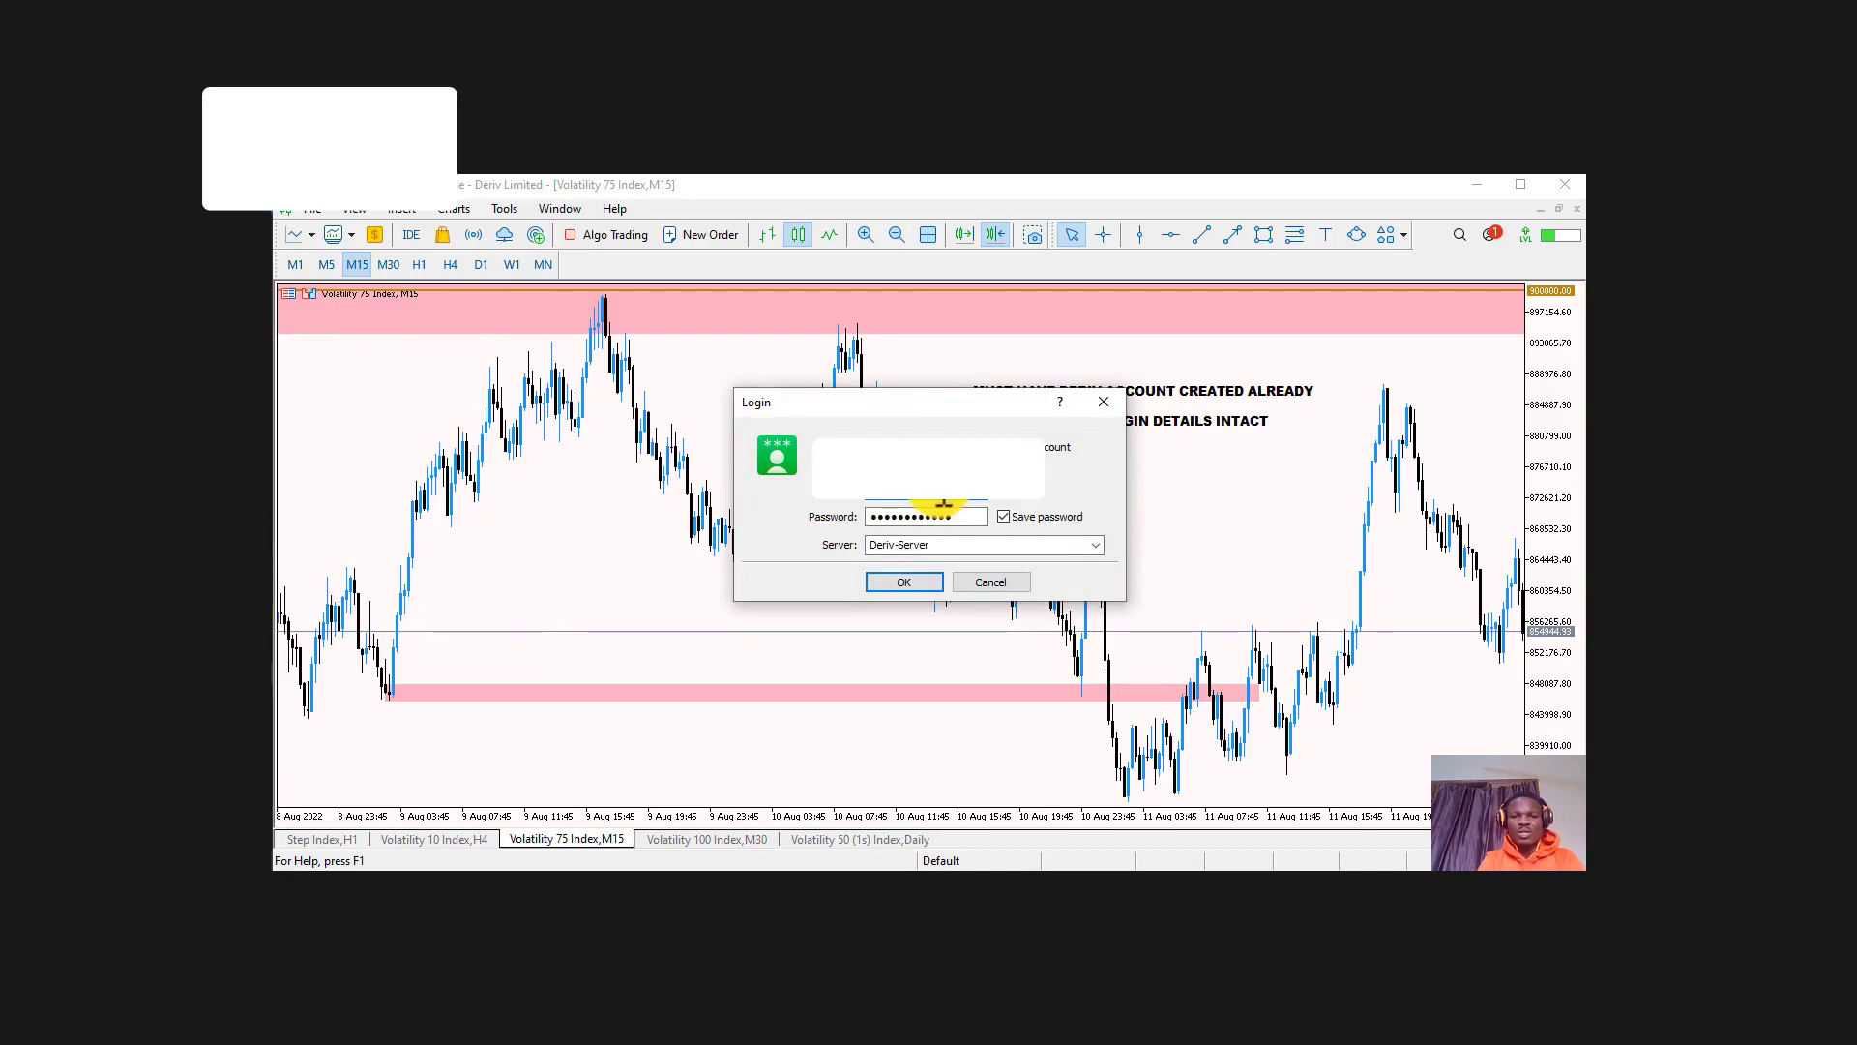
pyautogui.click(939, 489)
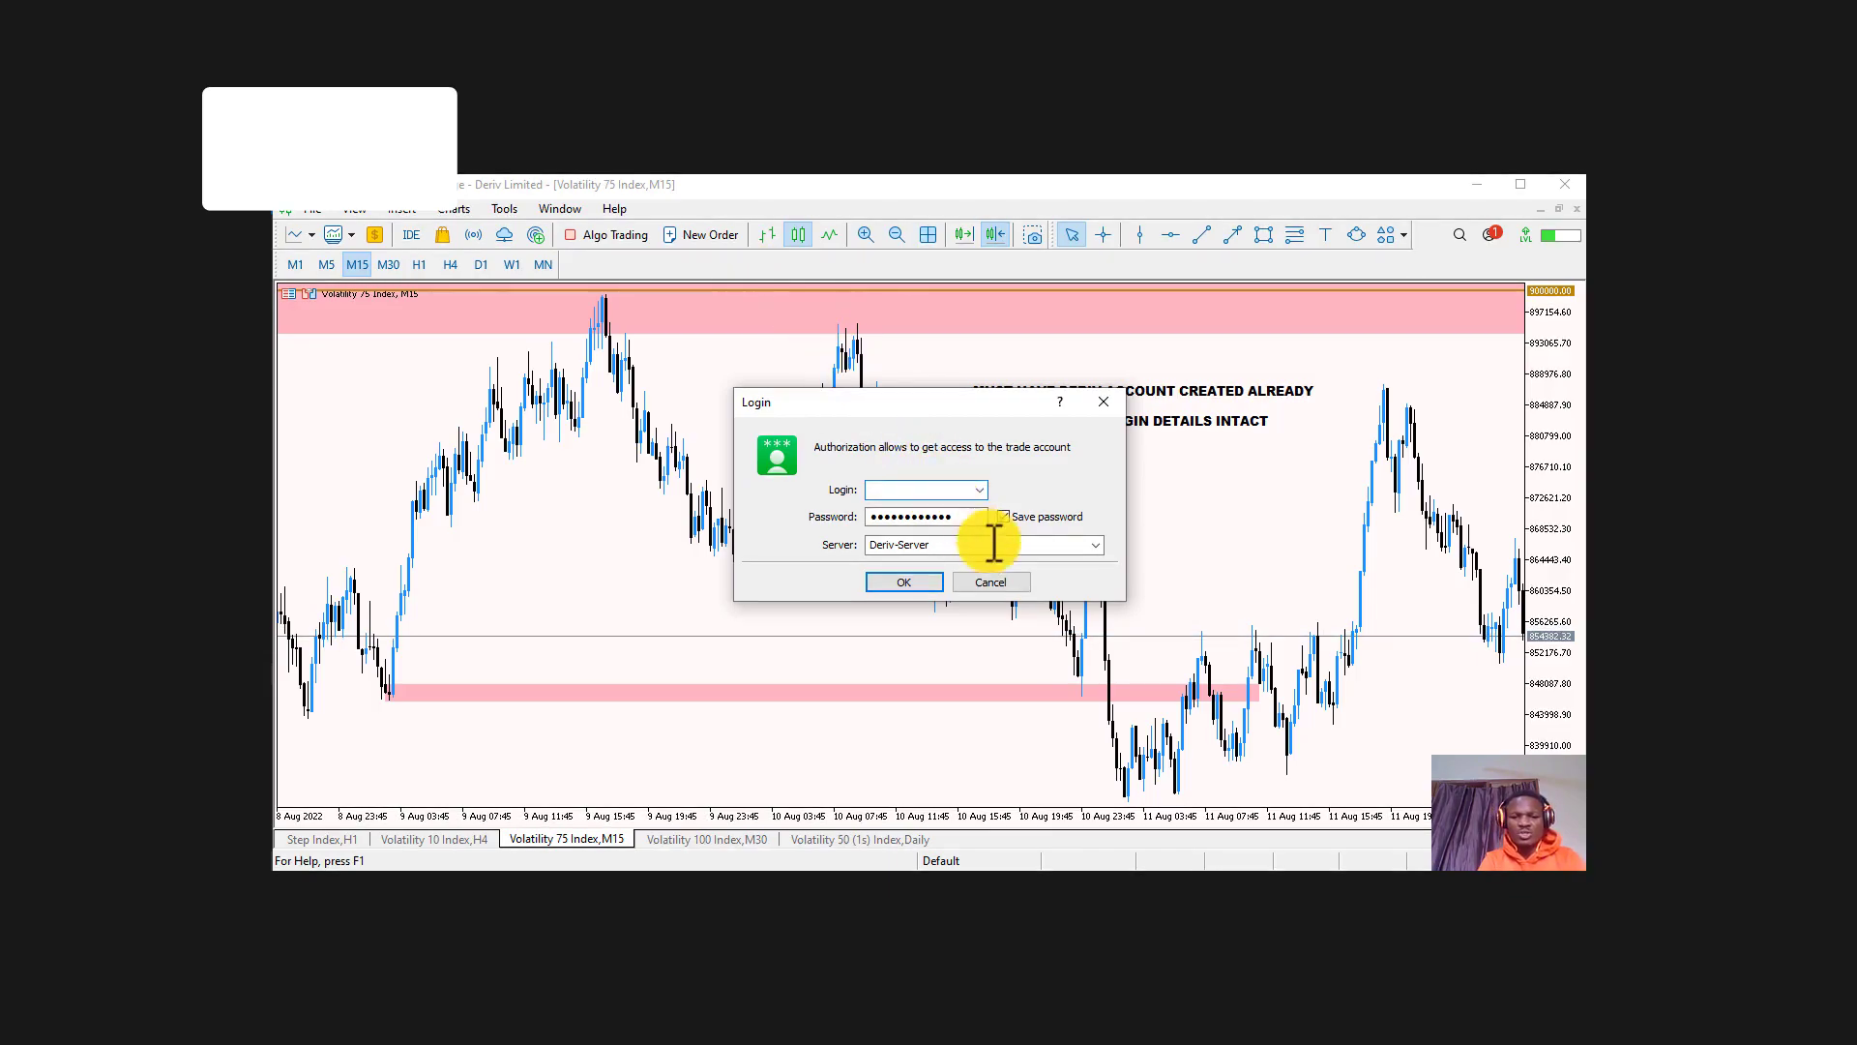
pyautogui.moveTo(1127, 868)
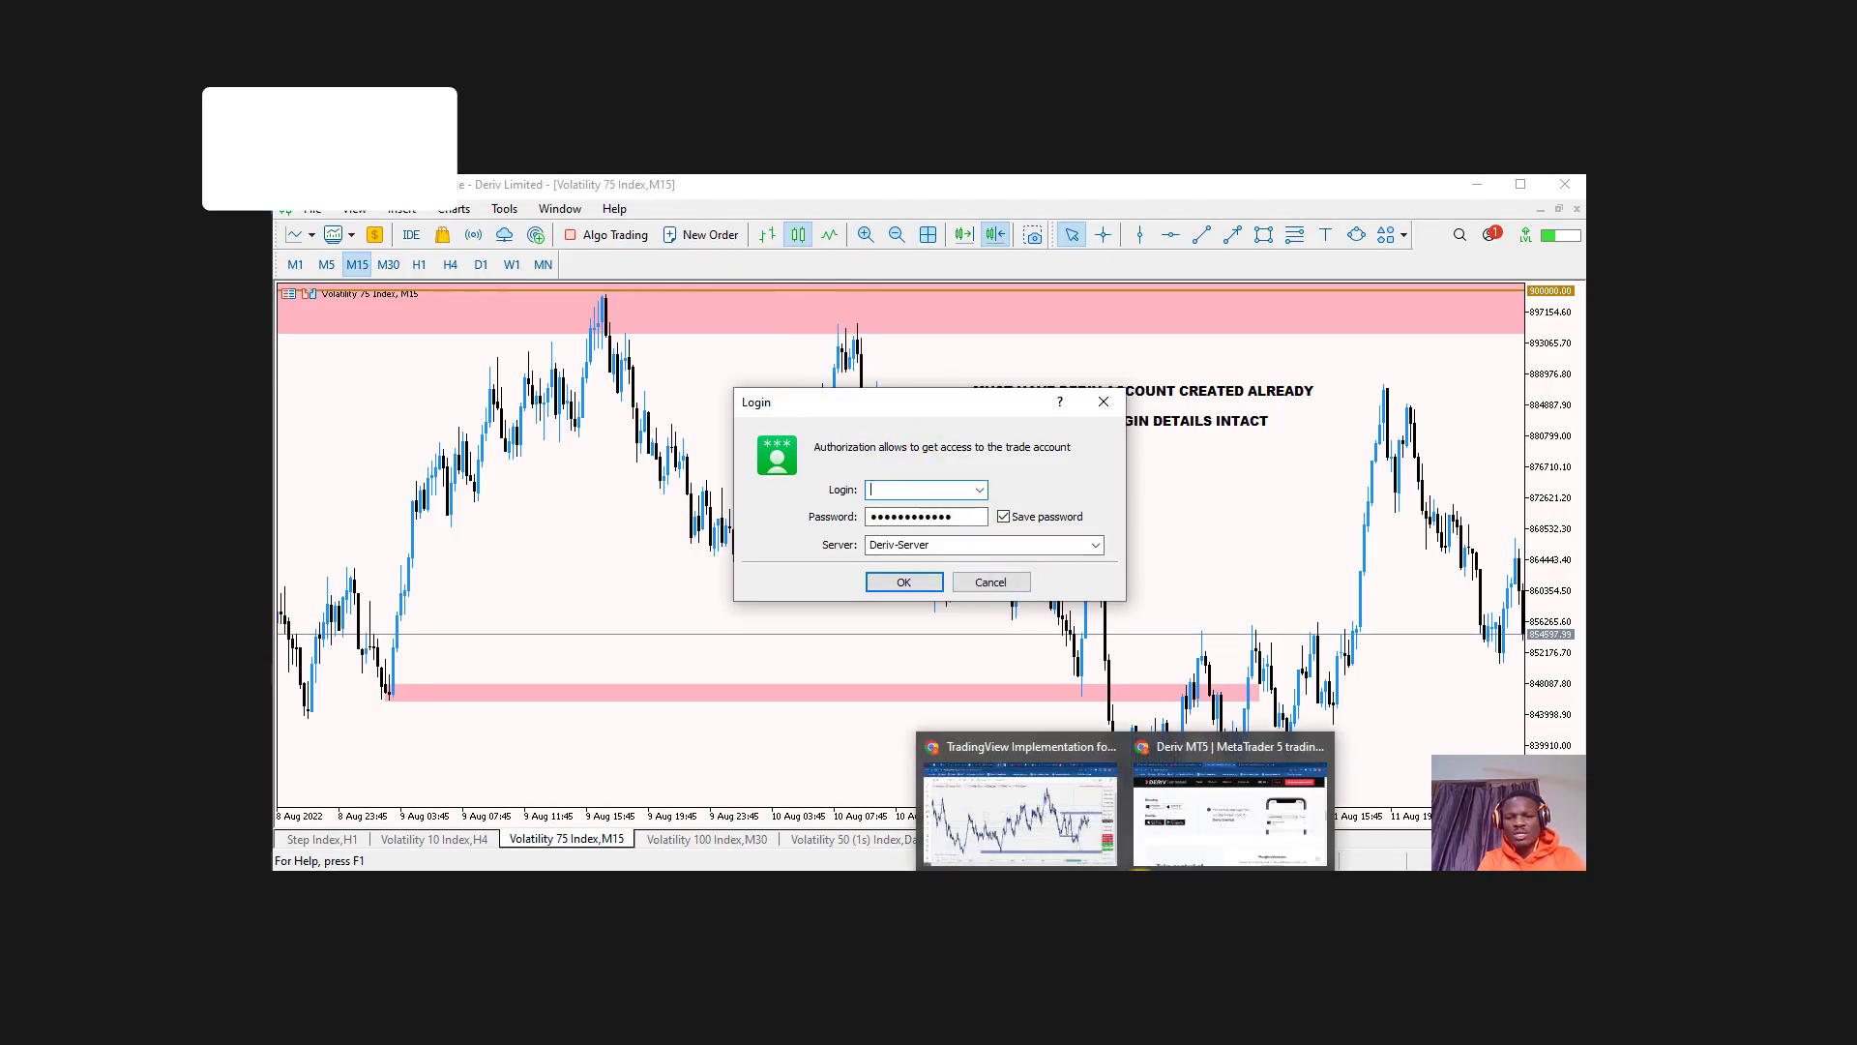
pyautogui.click(1163, 809)
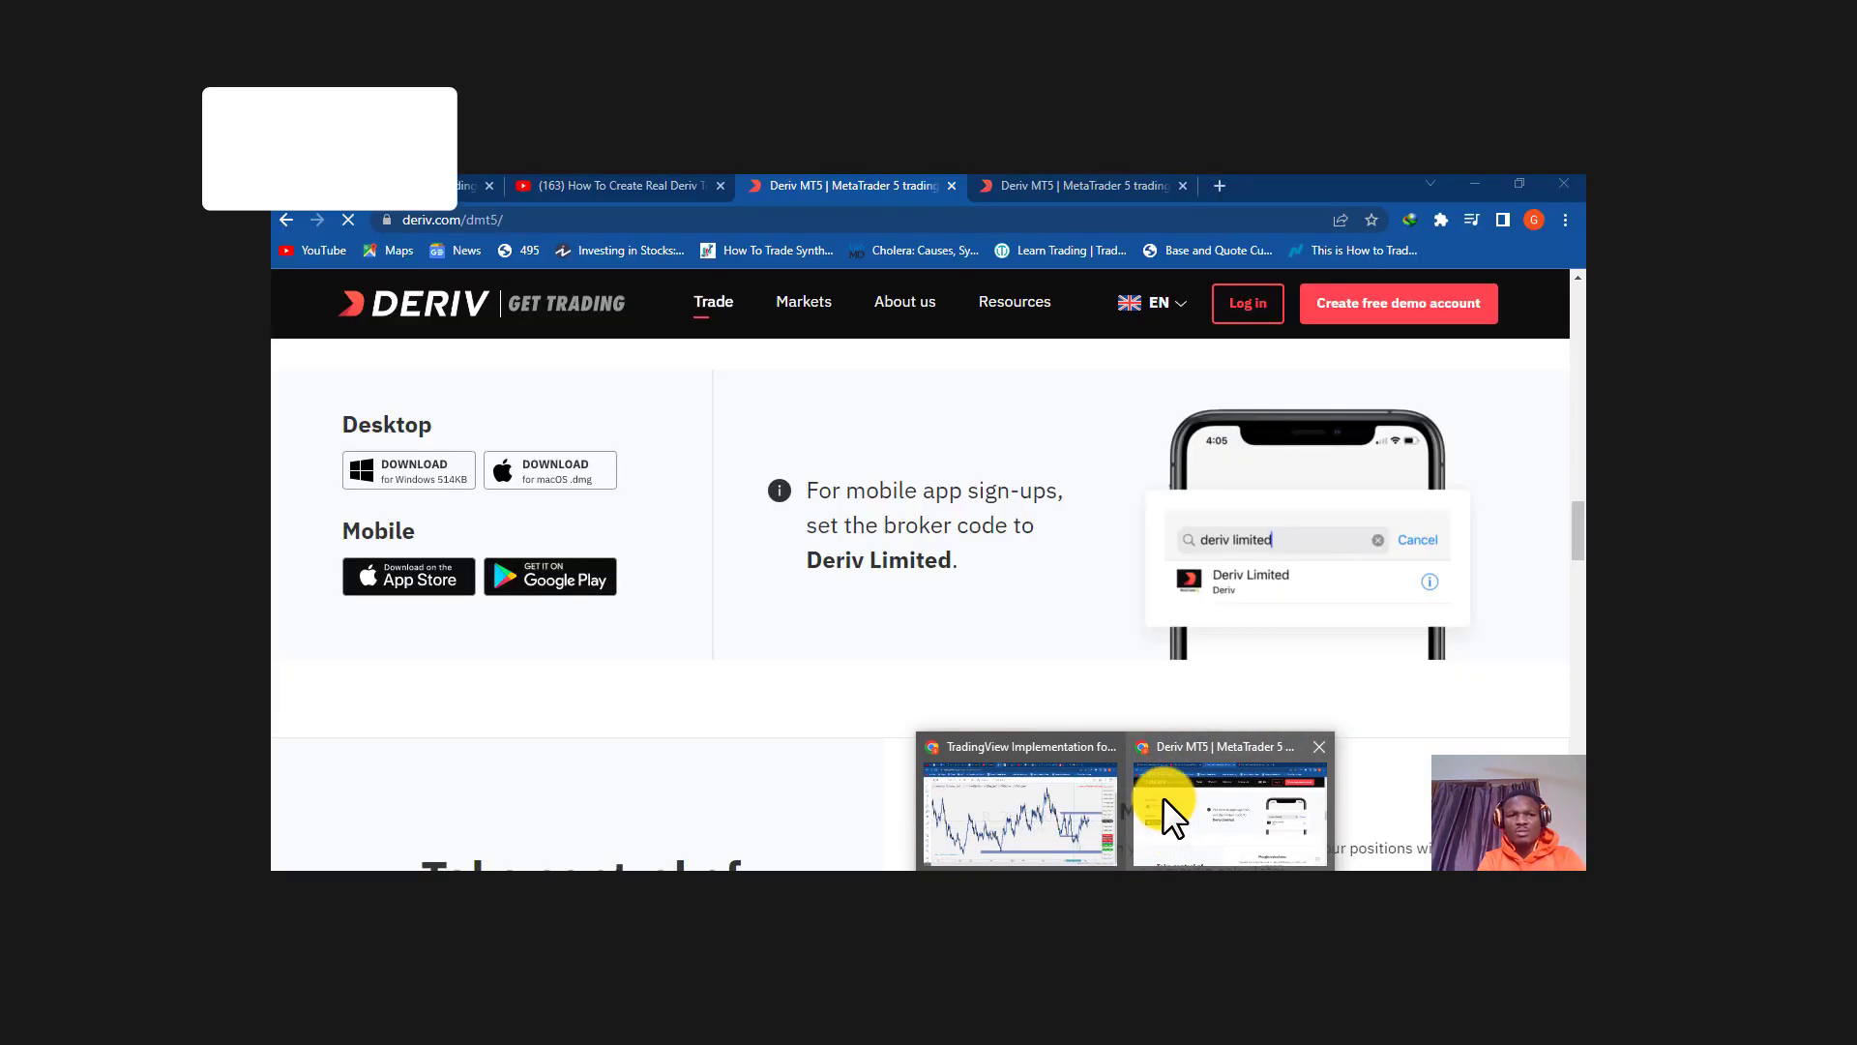
# - Return to the tutorial video and like it, raising its likes from 88 to 89
pyautogui.click(540, 188)
pyautogui.scroll(2, 643, 441)
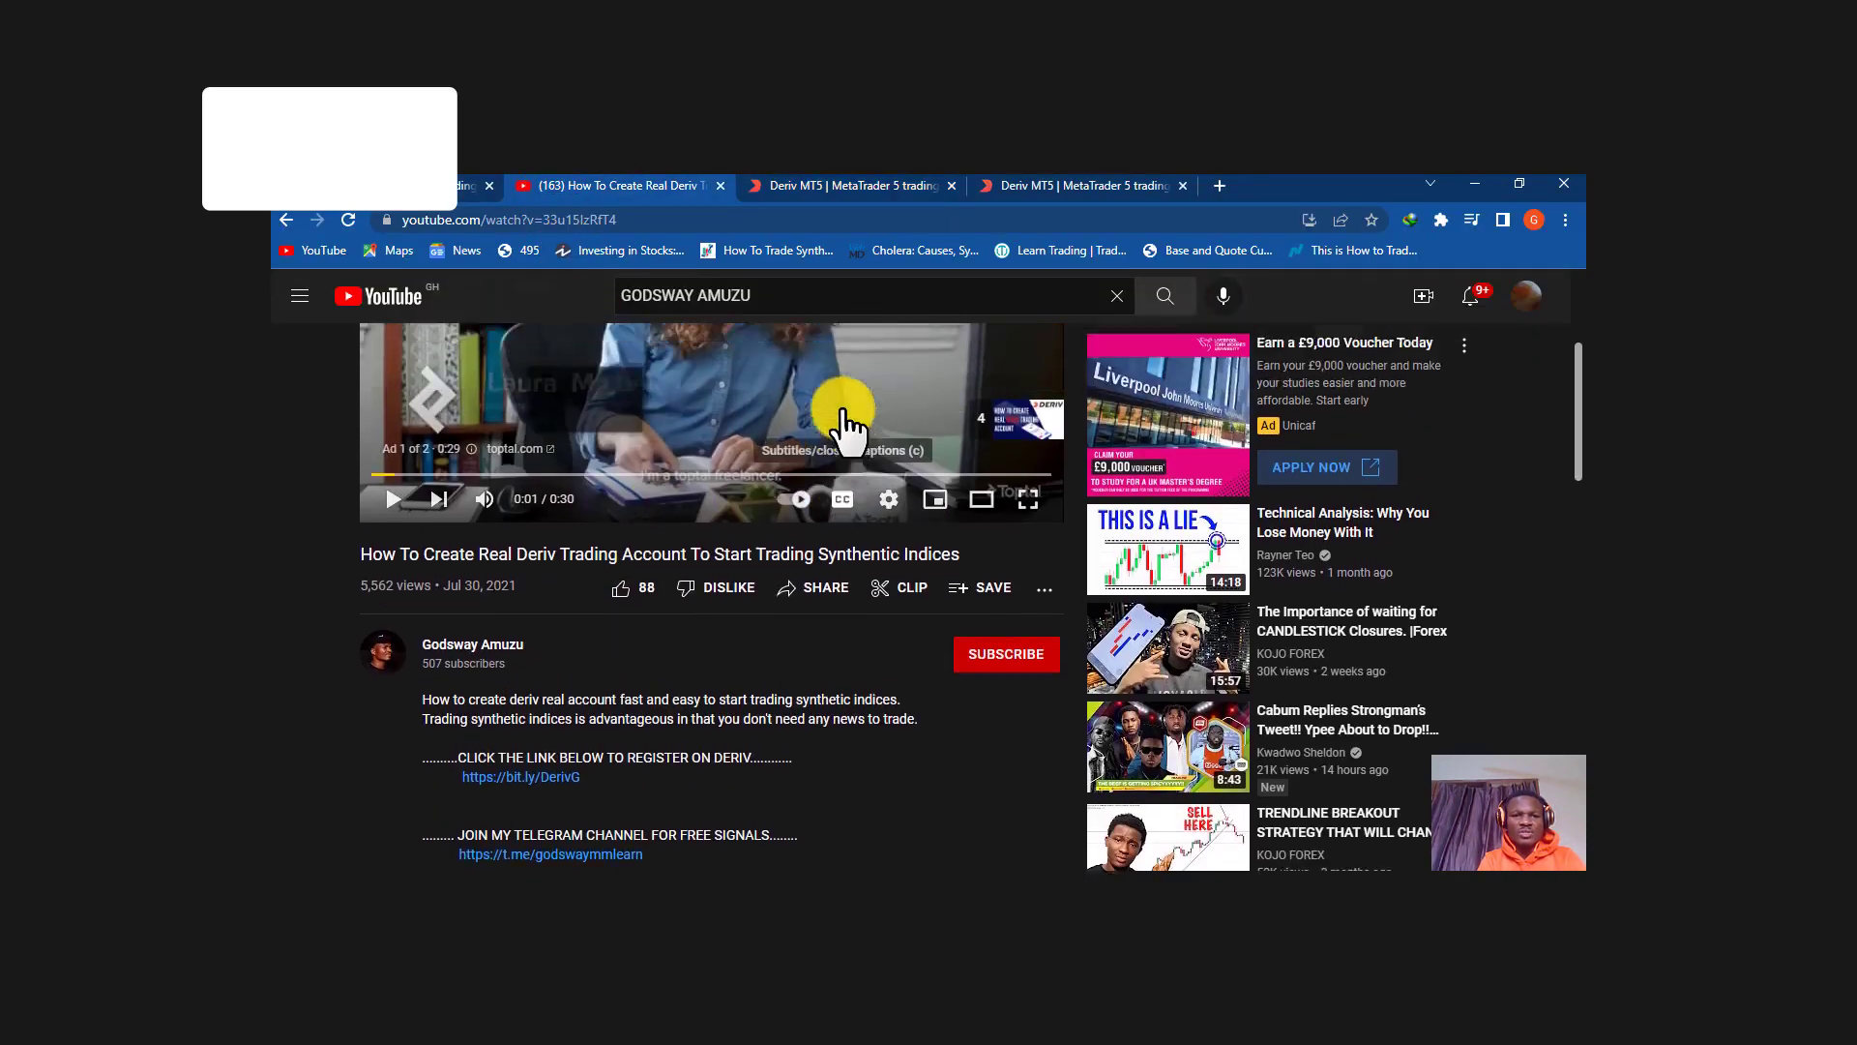
pyautogui.scroll(2, 847, 426)
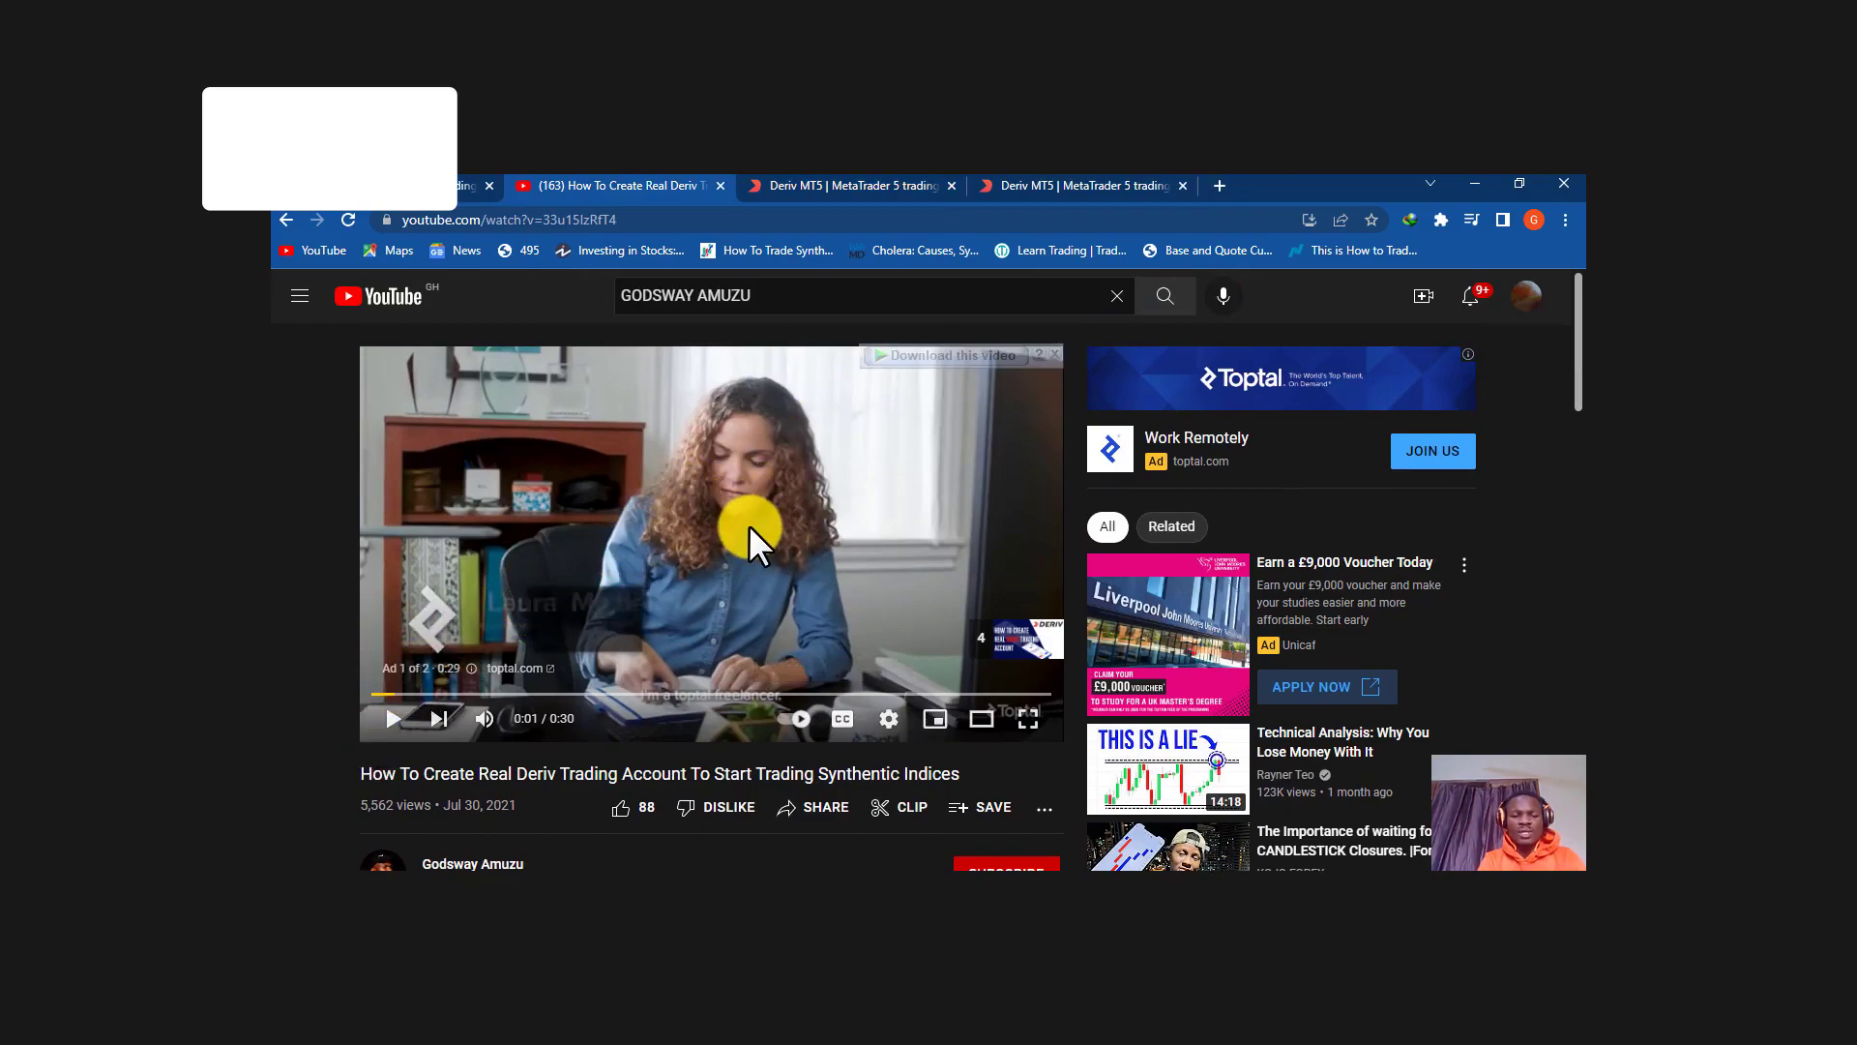
pyautogui.scroll(-3, 749, 524)
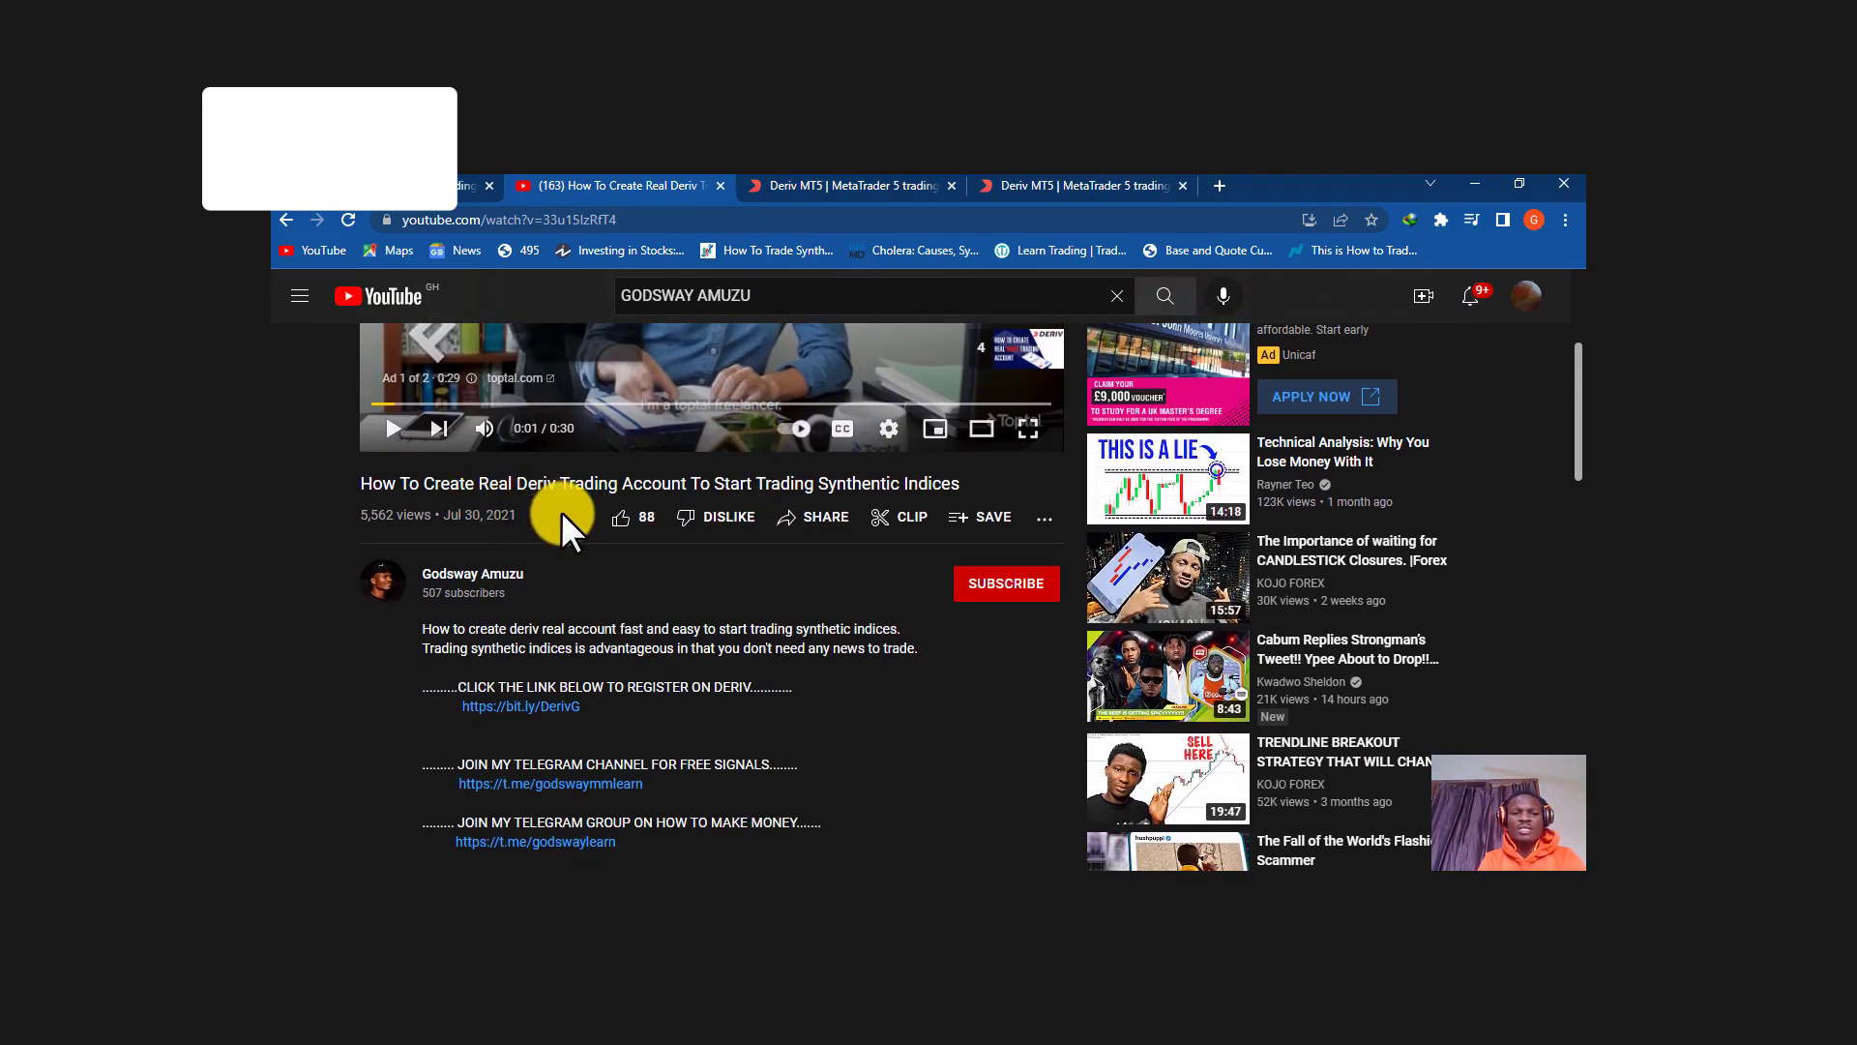
pyautogui.click(621, 523)
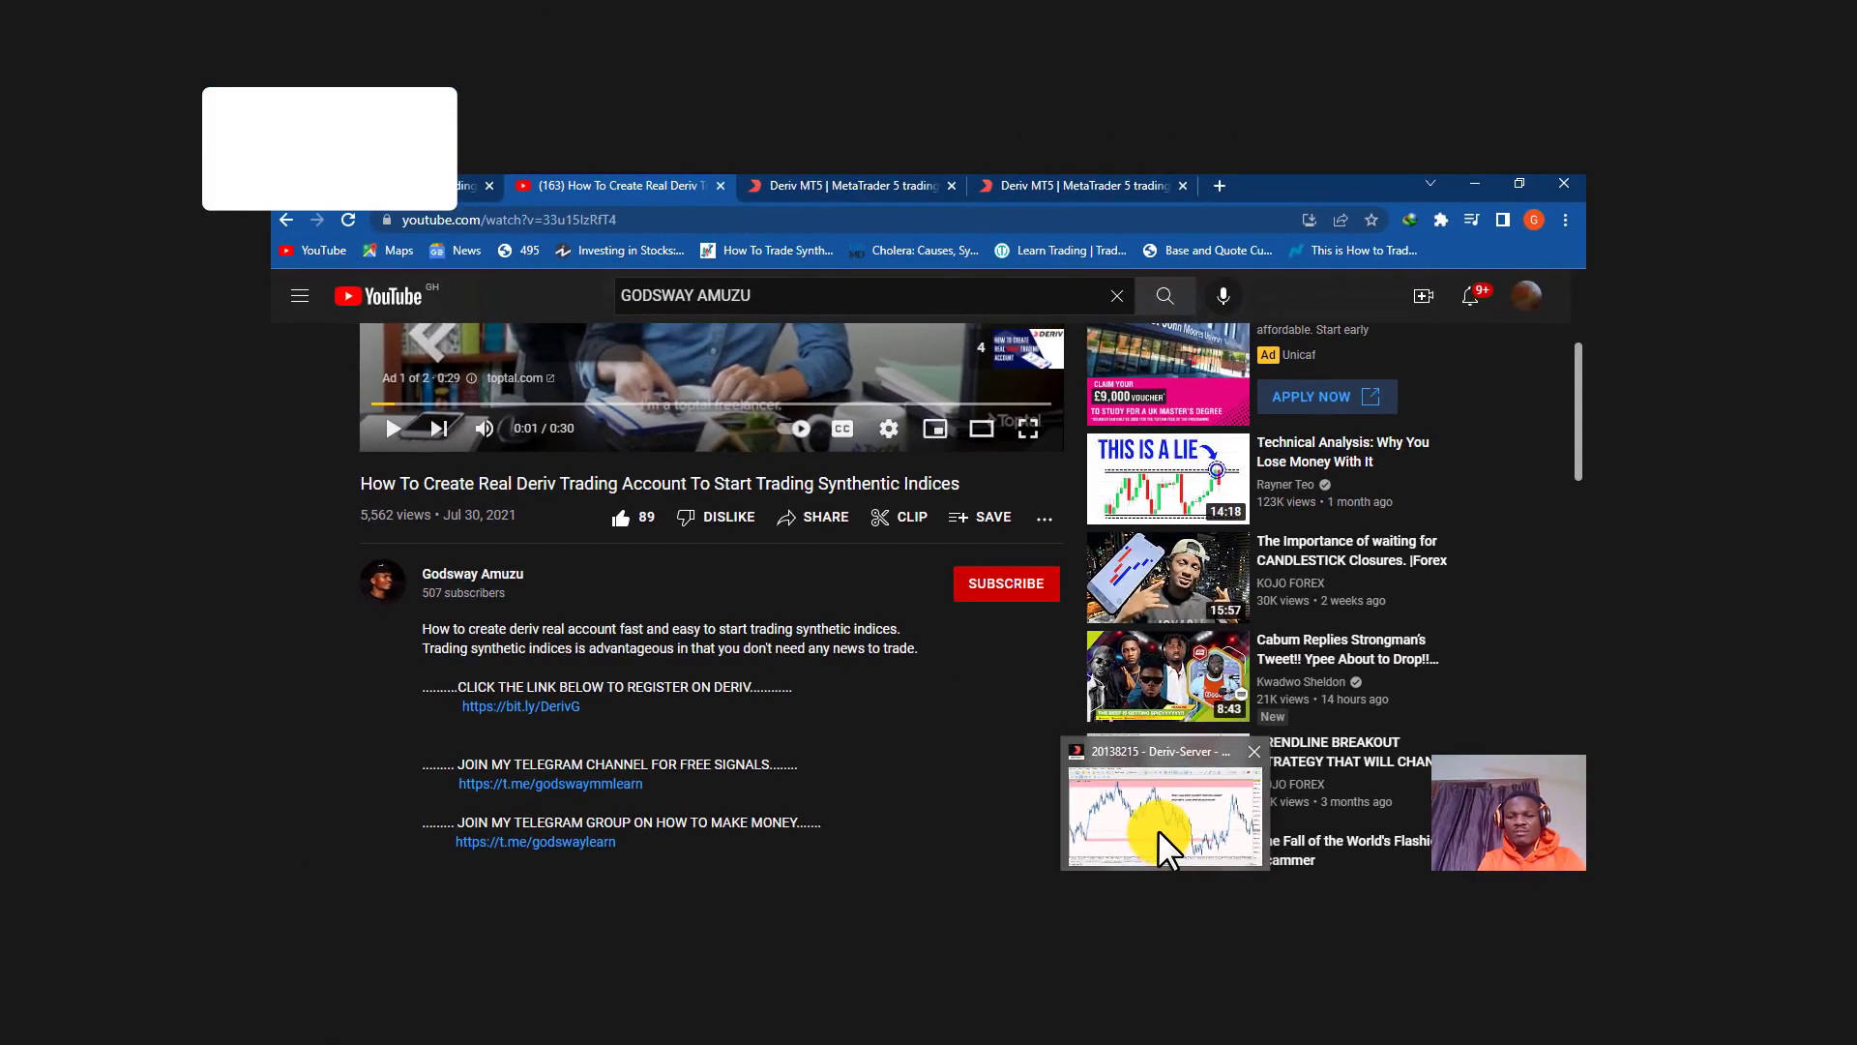
# - Enter the trading account number in the MT5 login, keep Deriv-Server as the server, then close the dialog
pyautogui.click(1158, 829)
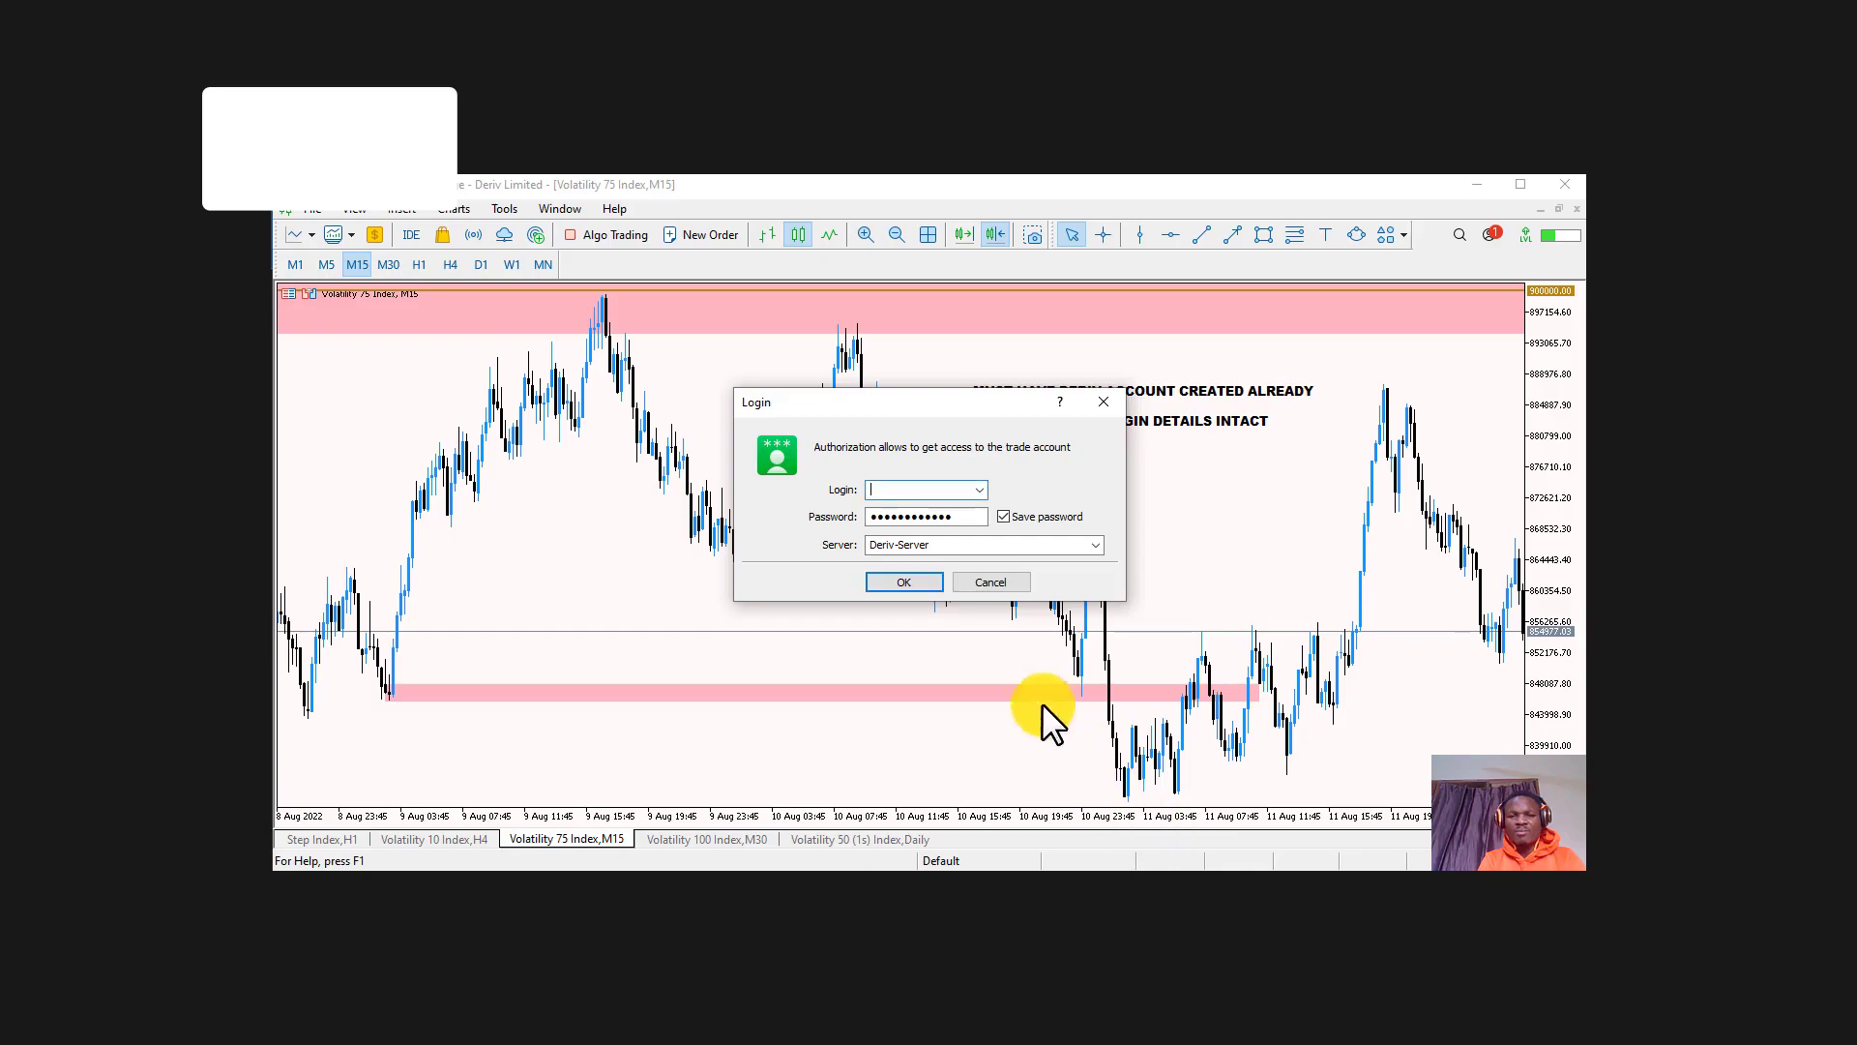
pyautogui.click(898, 489)
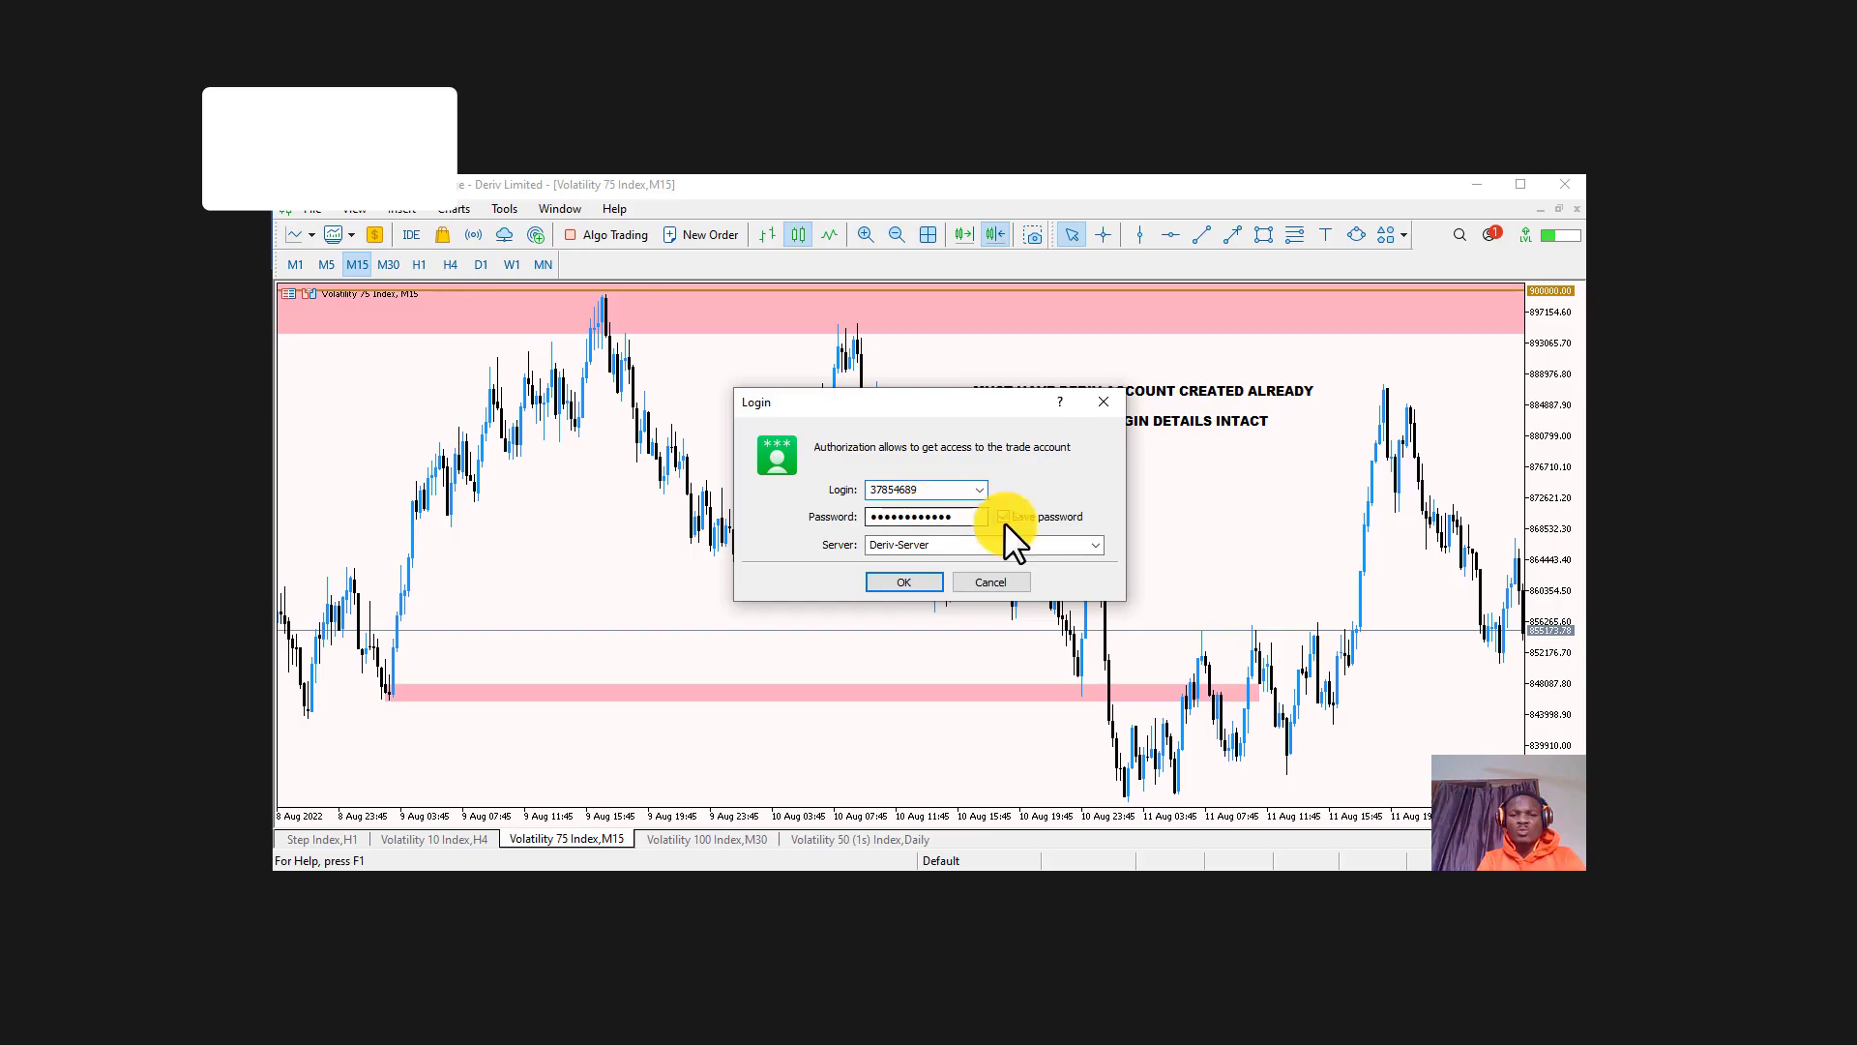
pyautogui.click(1093, 541)
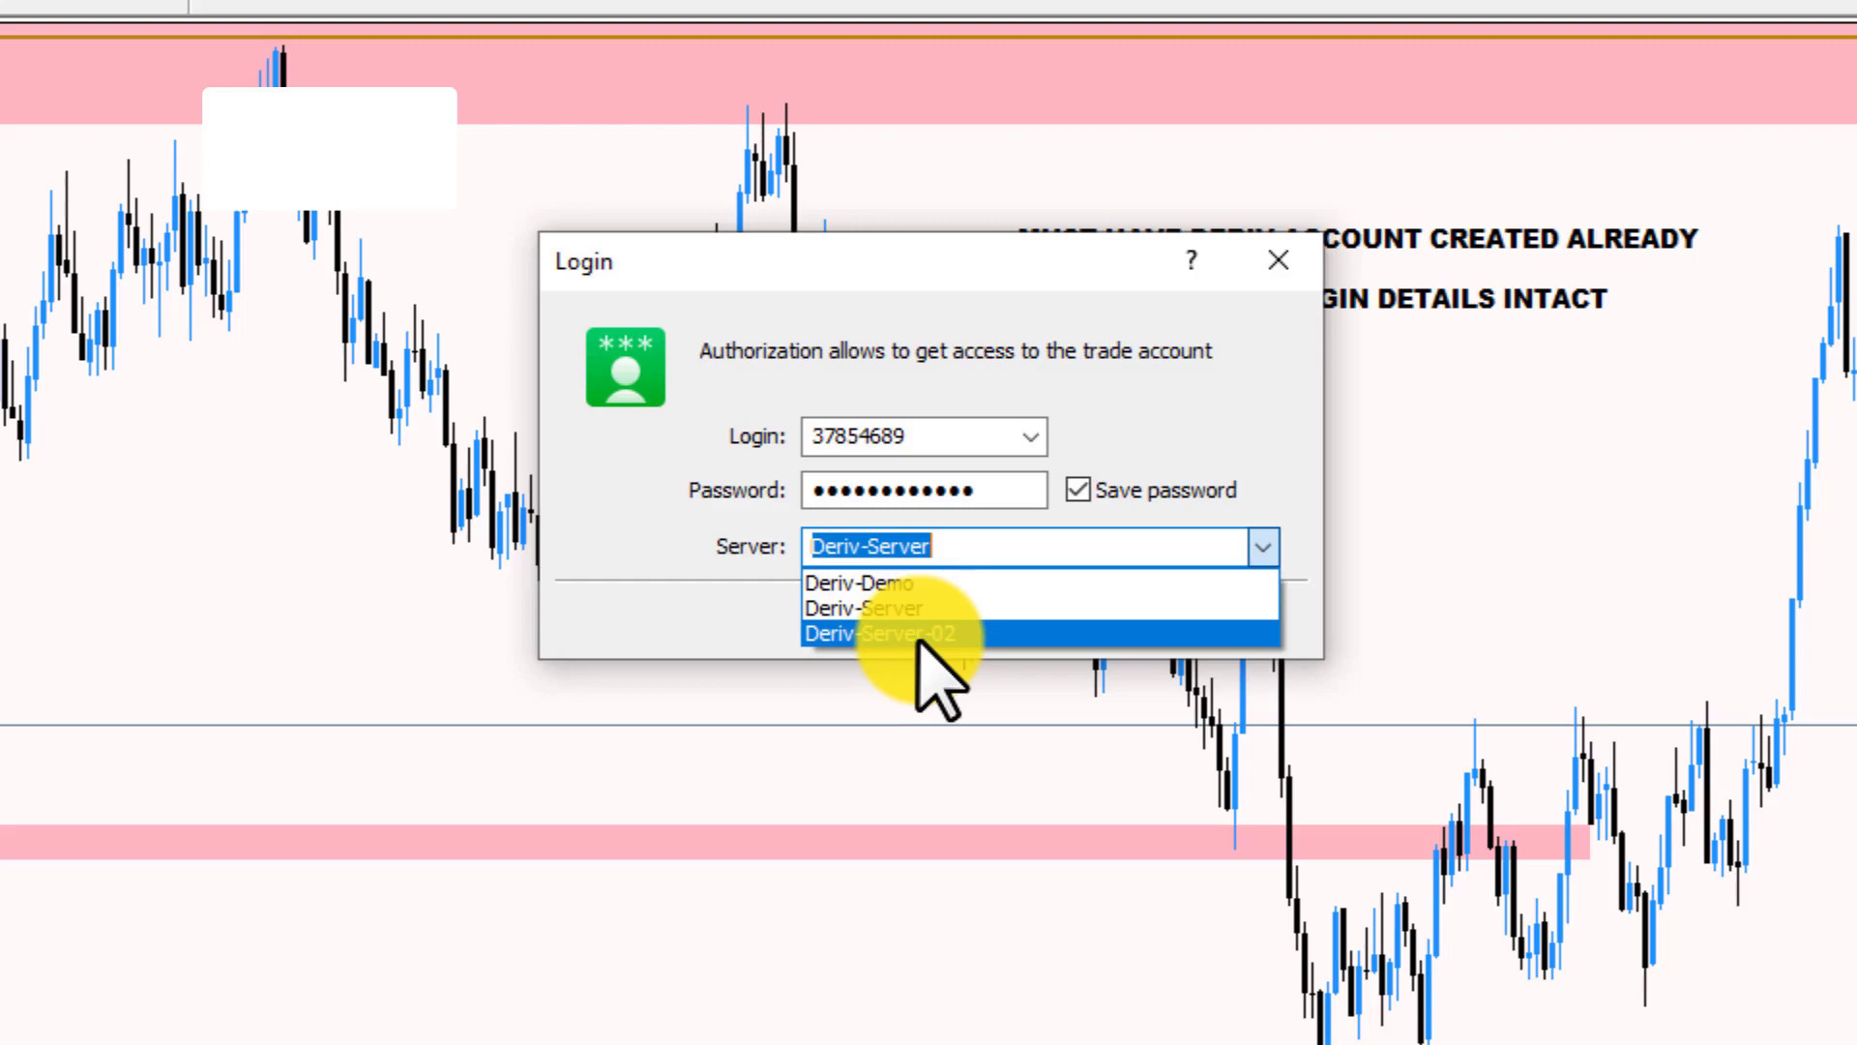
pyautogui.click(1263, 290)
pyautogui.click(1267, 263)
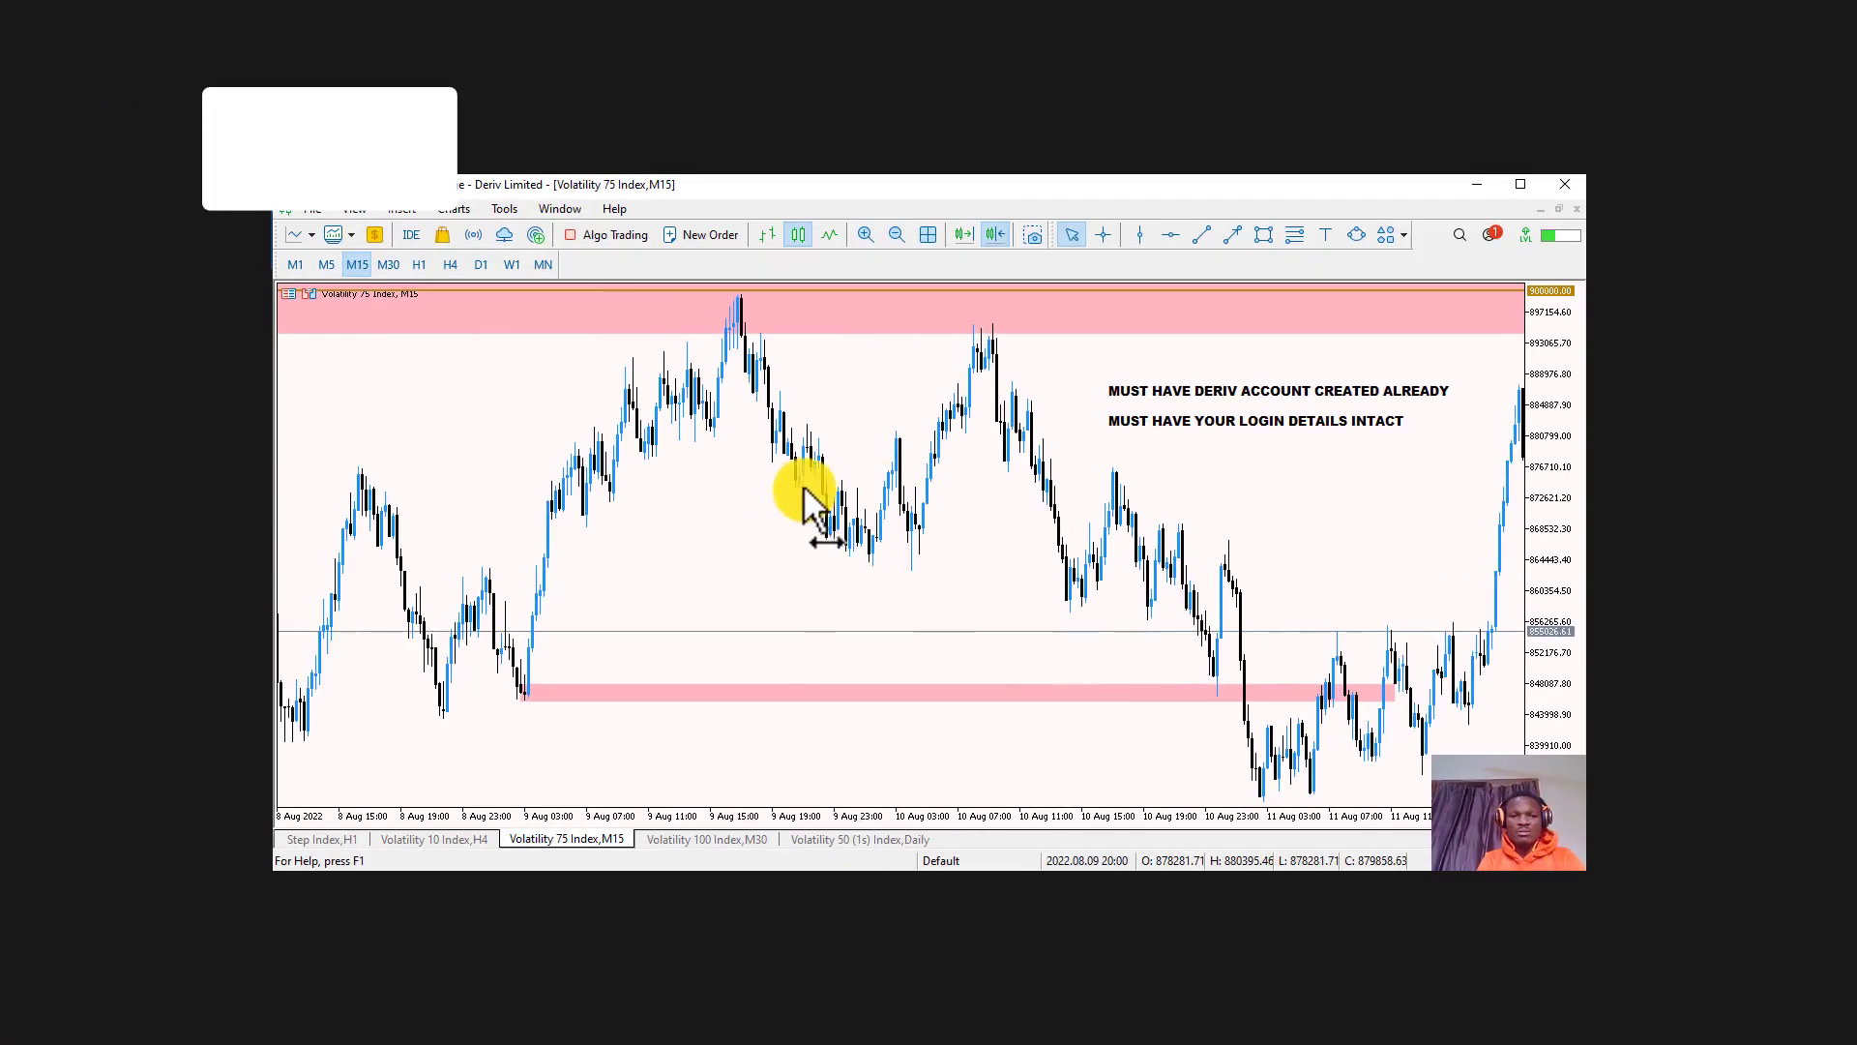
# - Pan back through earlier Volatility 75 candles, then view earlier dates on the Volatility 10 Index H4 chart
pyautogui.moveTo(803, 487); pyautogui.dragTo(820, 484)
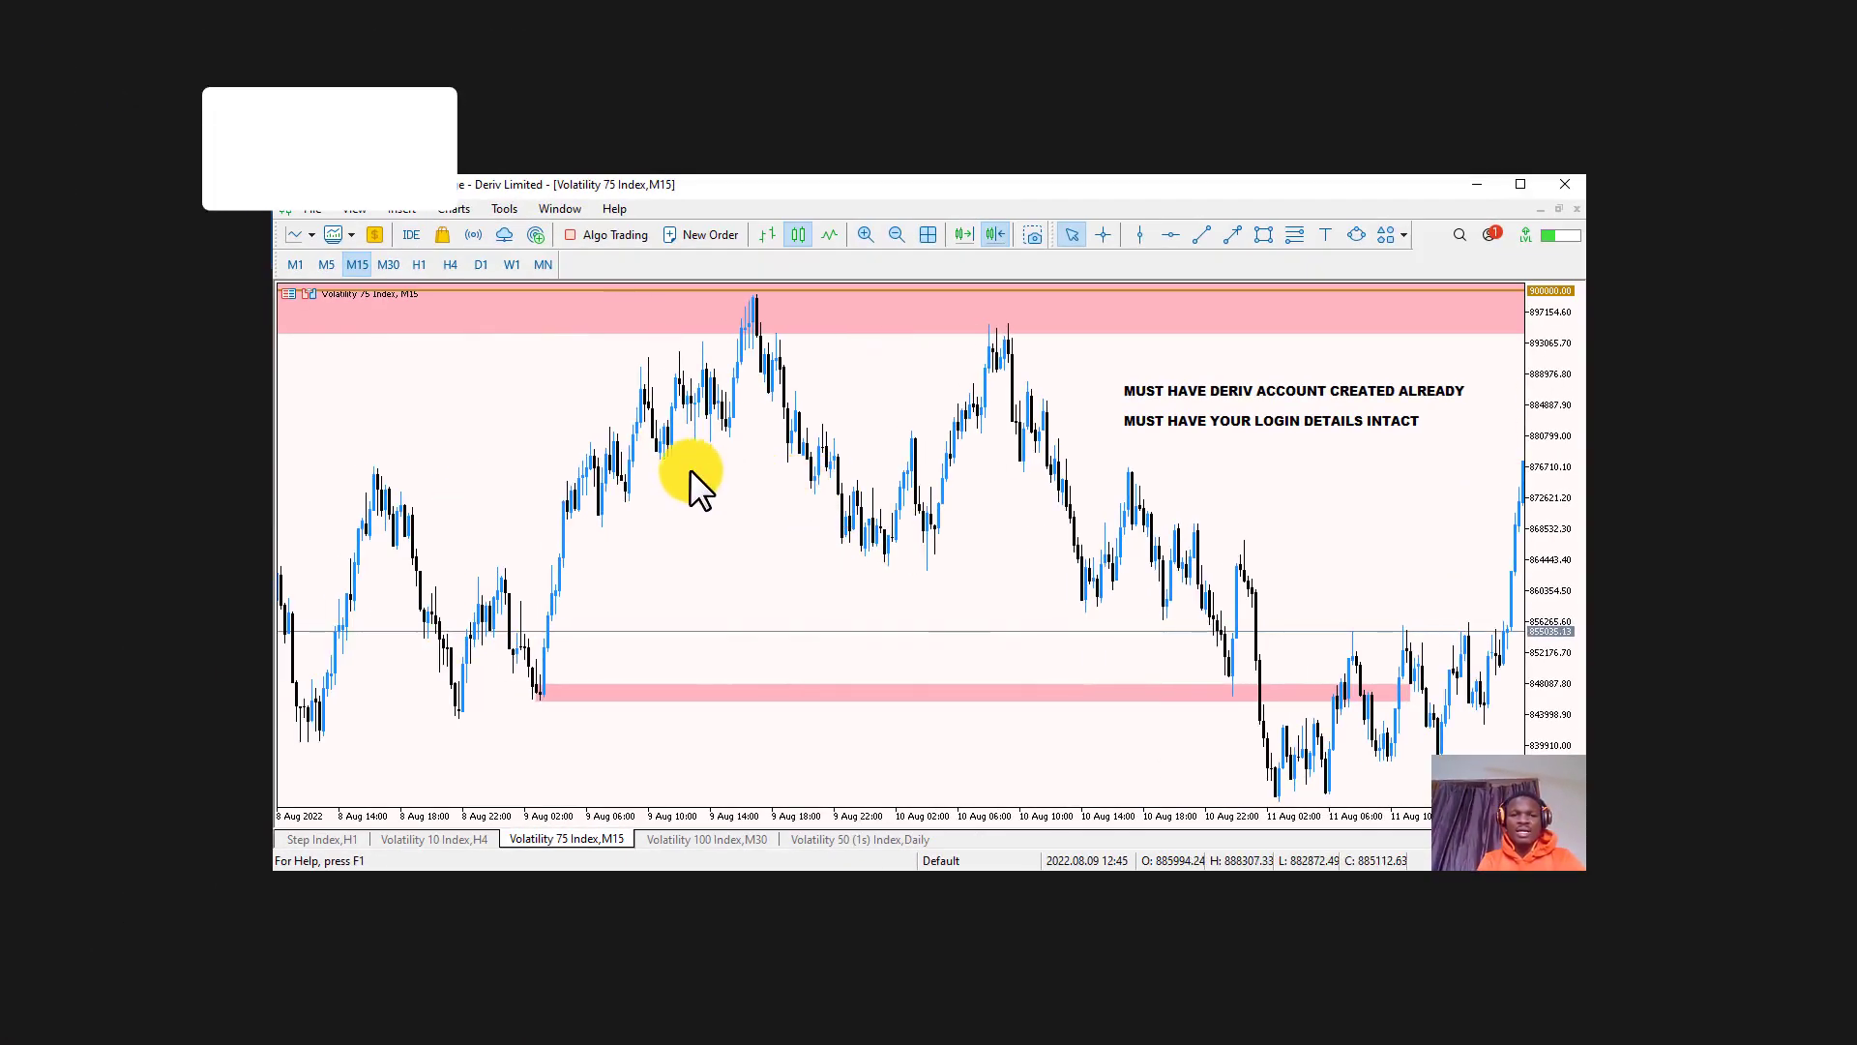
pyautogui.moveTo(514, 484); pyautogui.dragTo(809, 484)
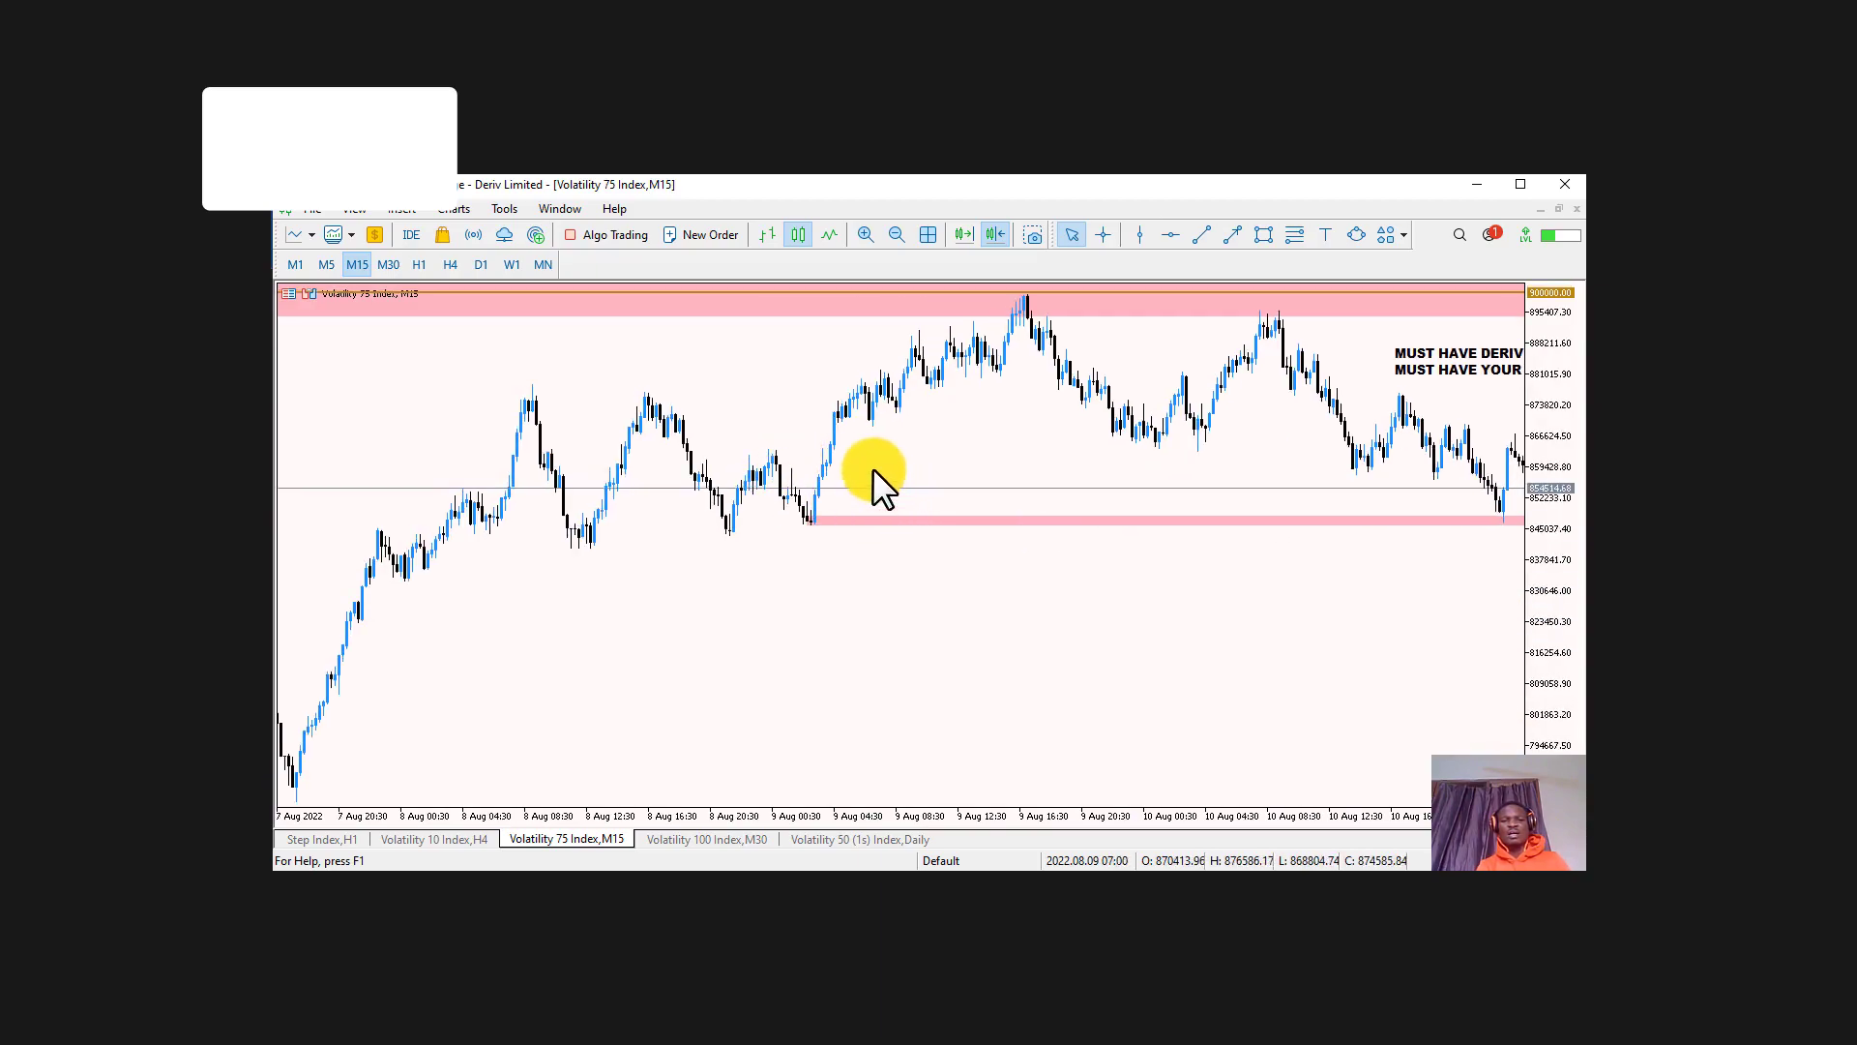
pyautogui.moveTo(677, 583); pyautogui.dragTo(884, 588)
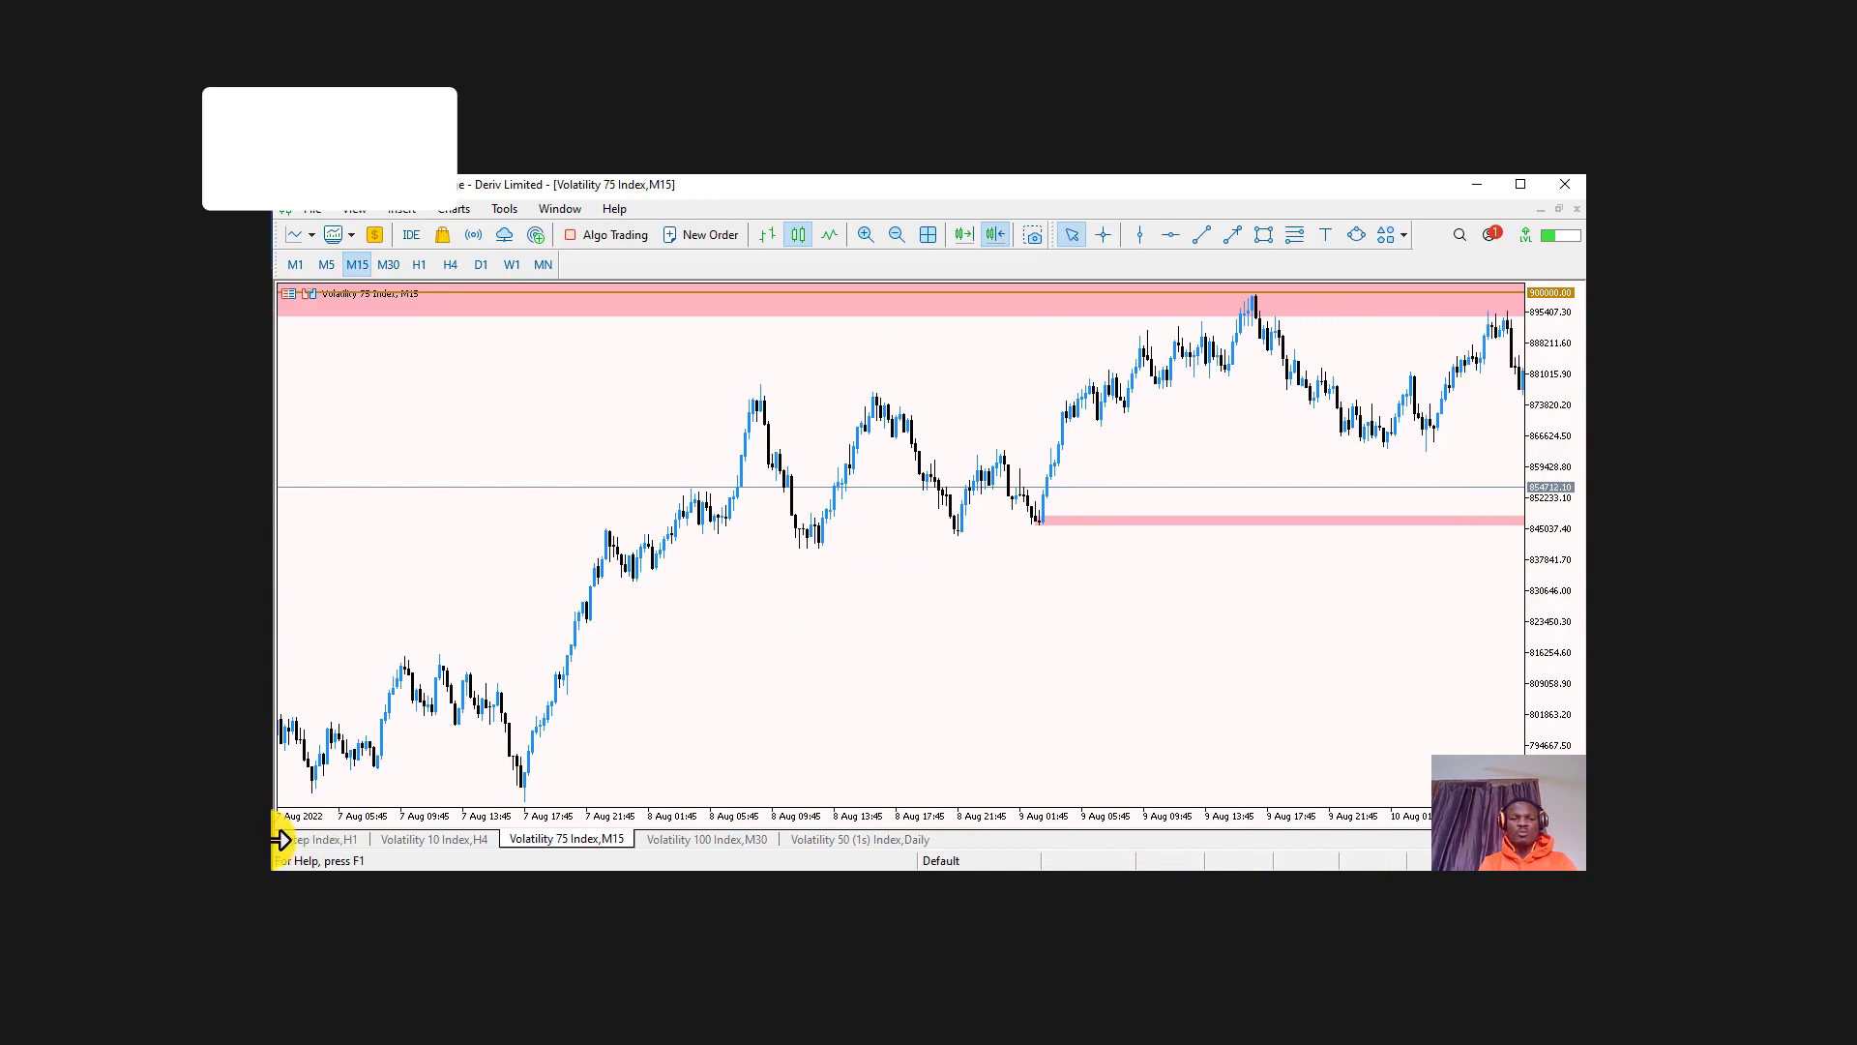
pyautogui.click(408, 838)
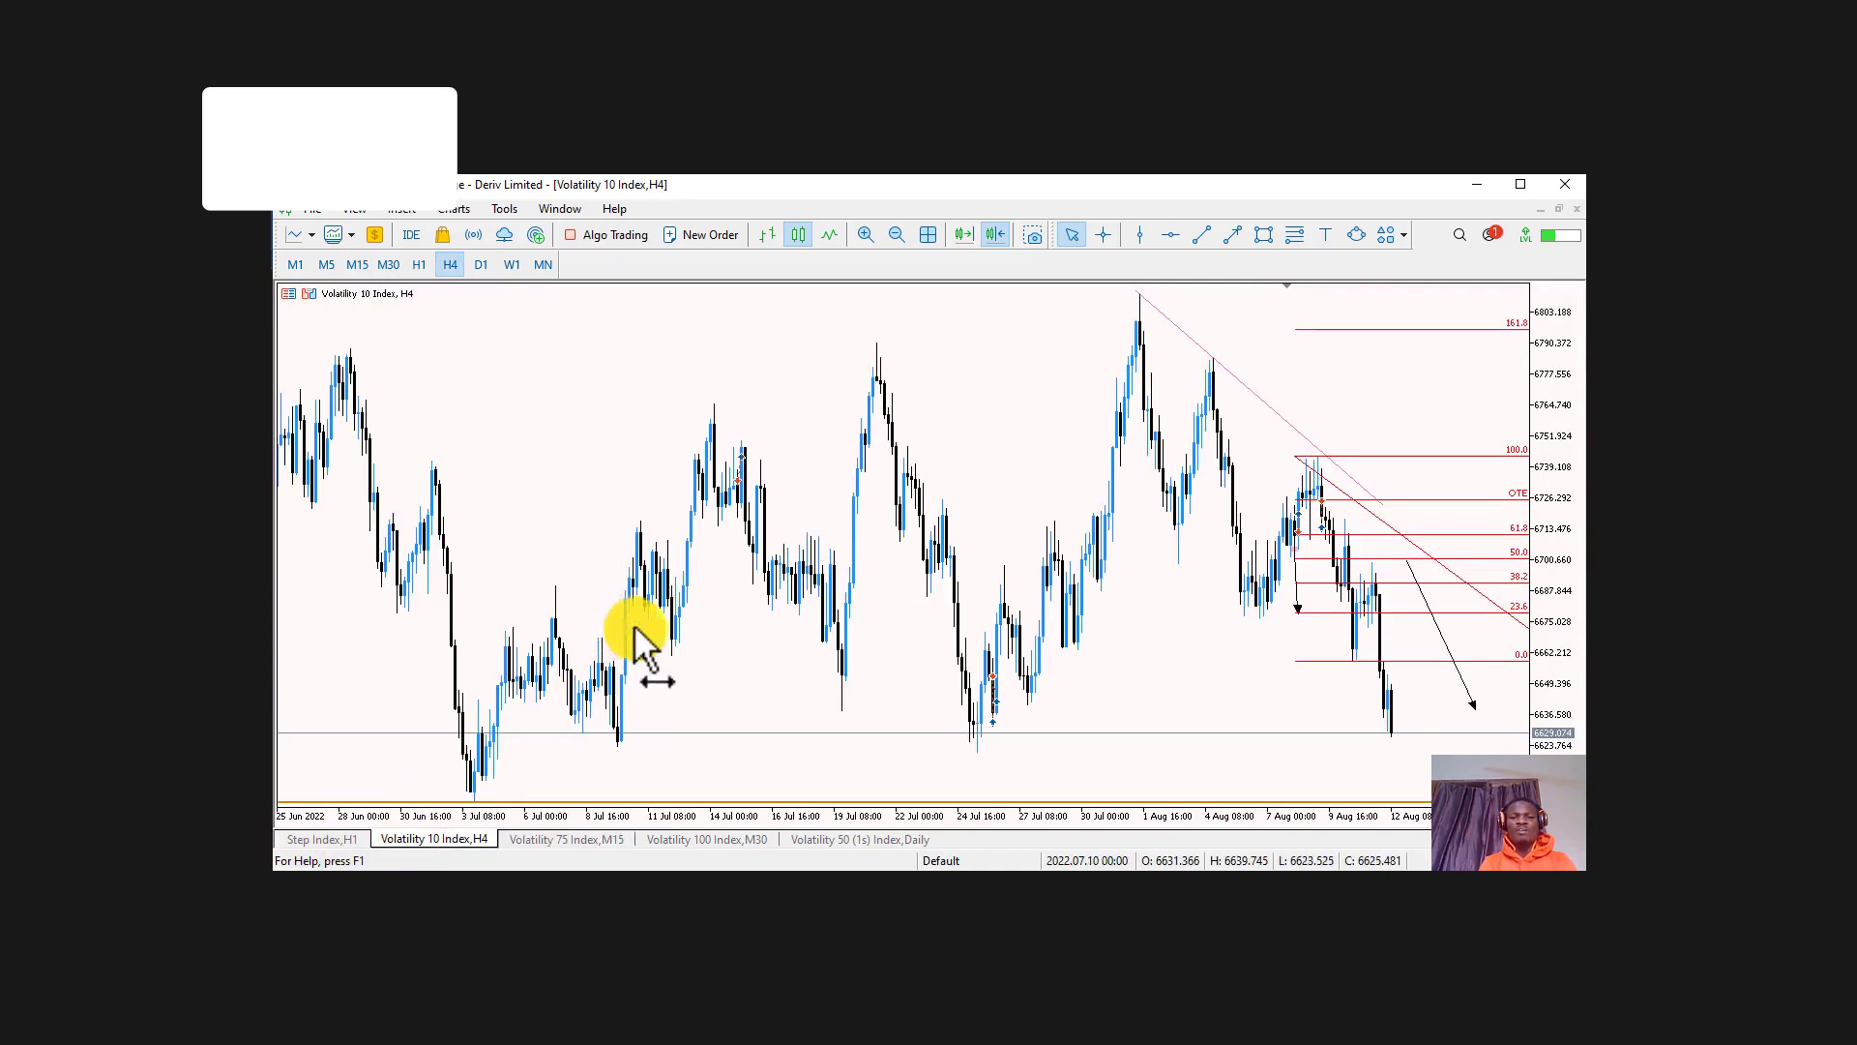
pyautogui.moveTo(634, 624); pyautogui.dragTo(747, 639)
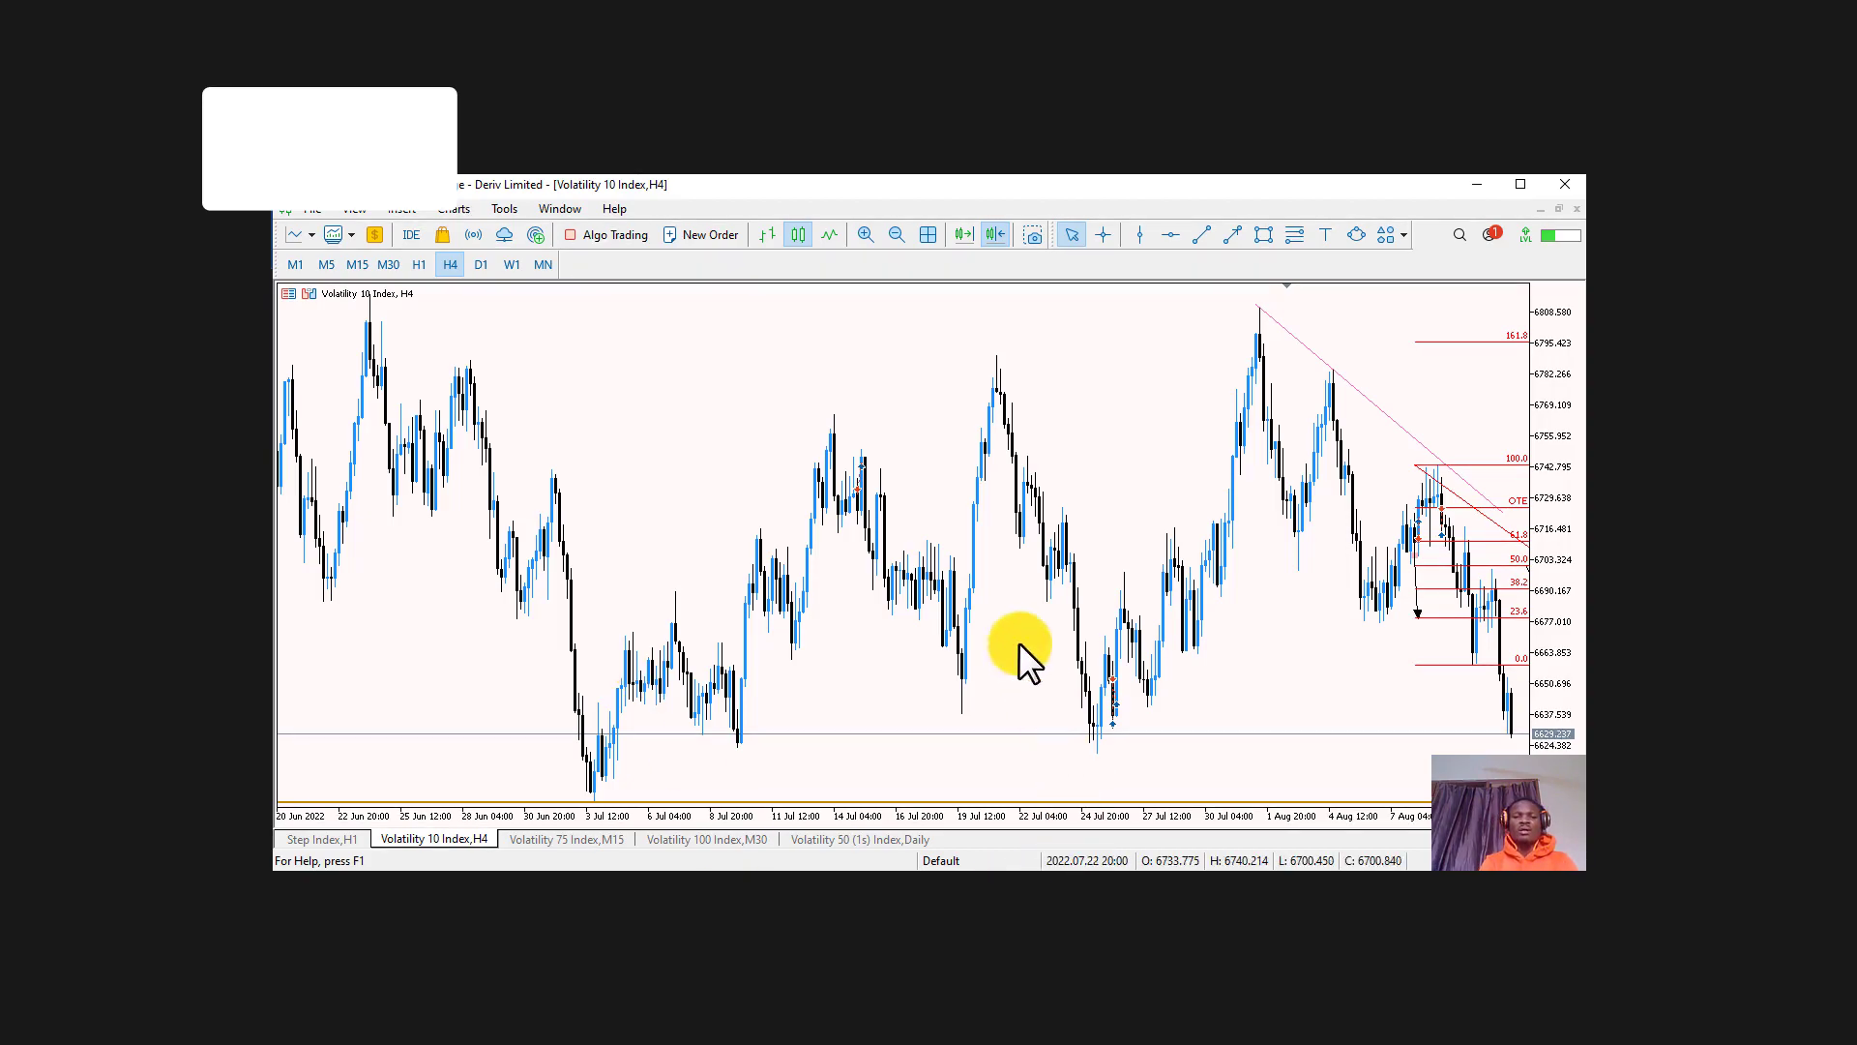
pyautogui.rightClick(873, 363)
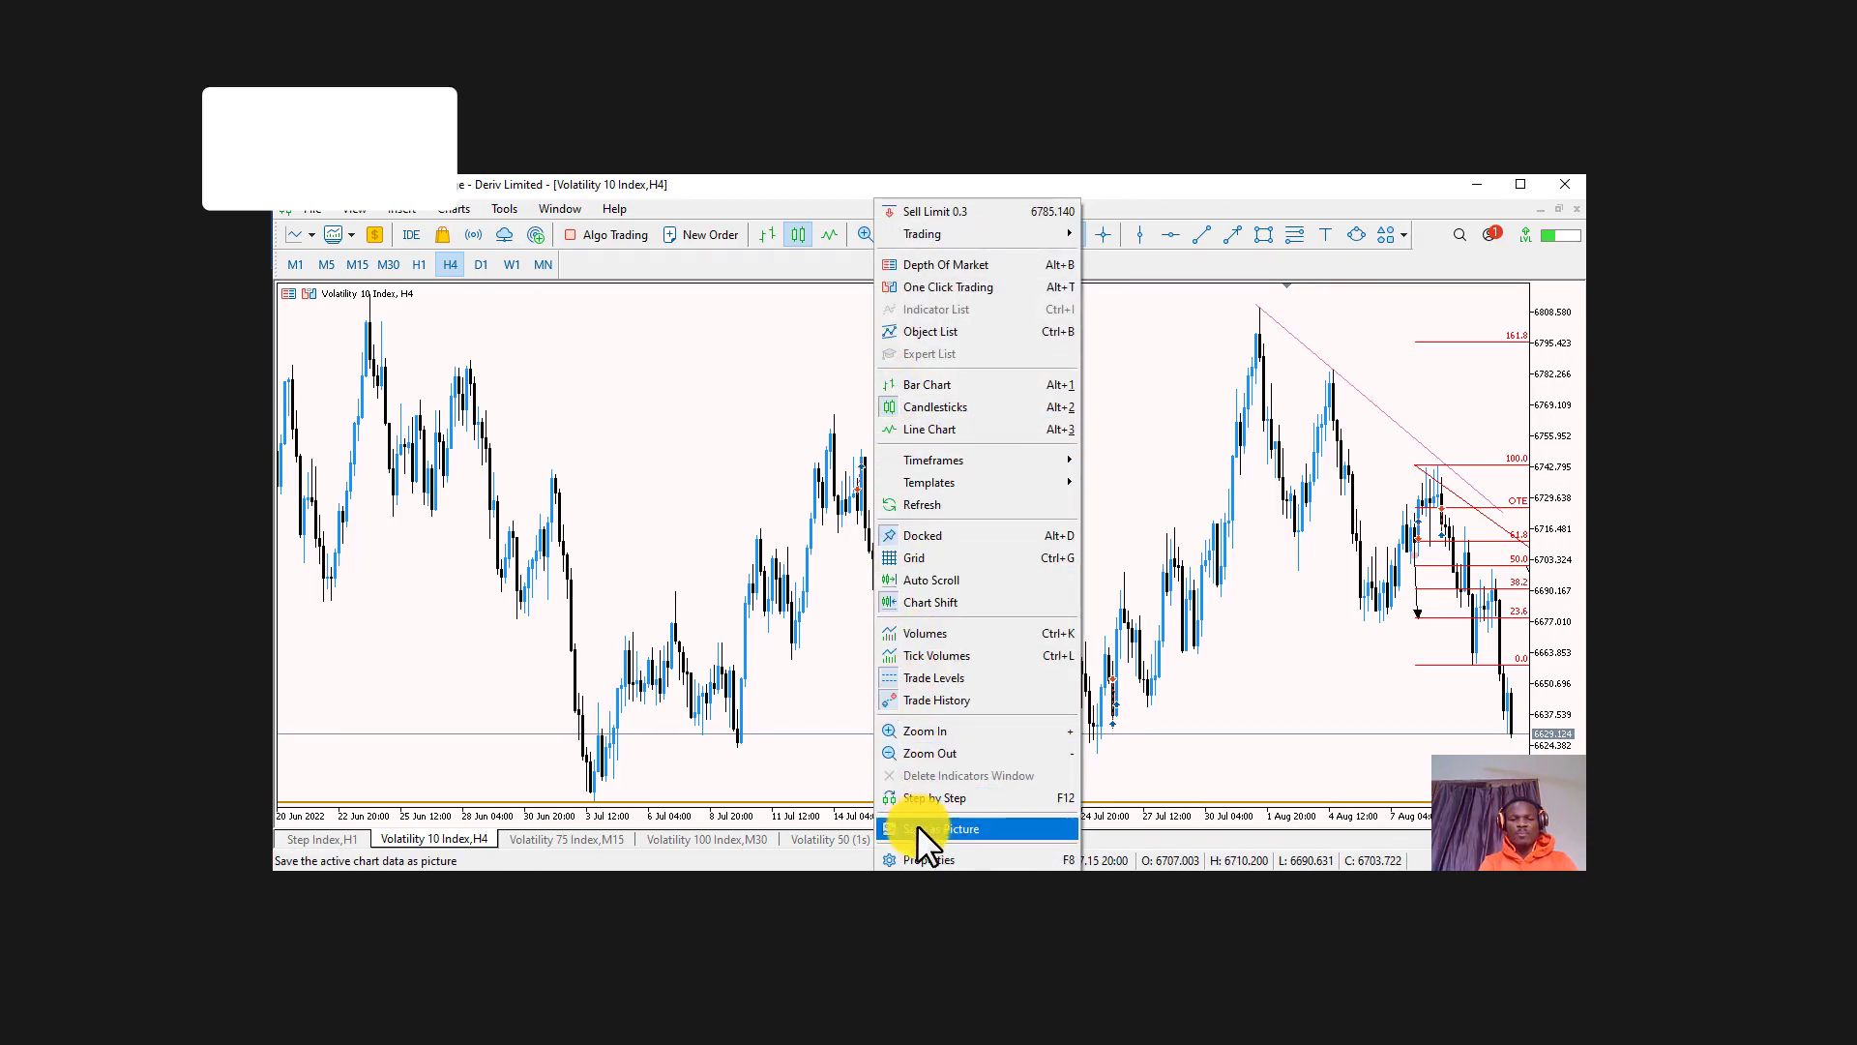
pyautogui.click(924, 860)
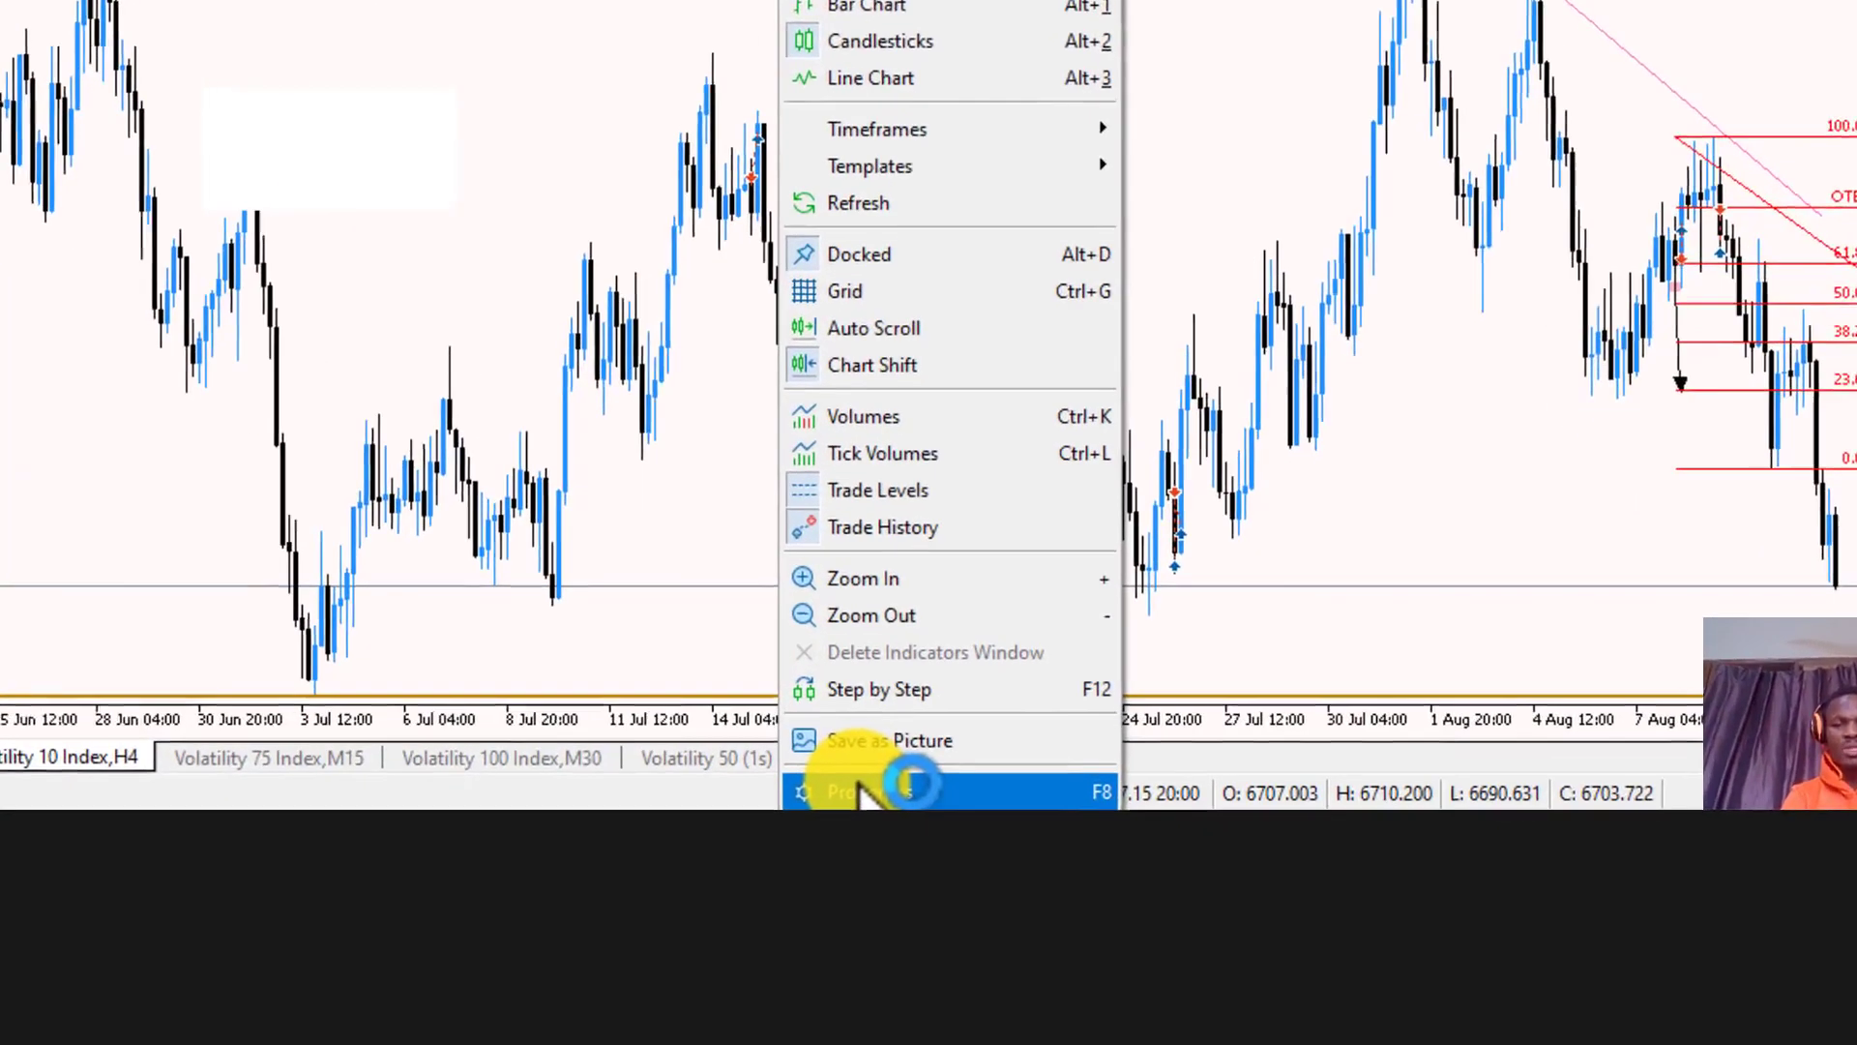
pyautogui.click(851, 780)
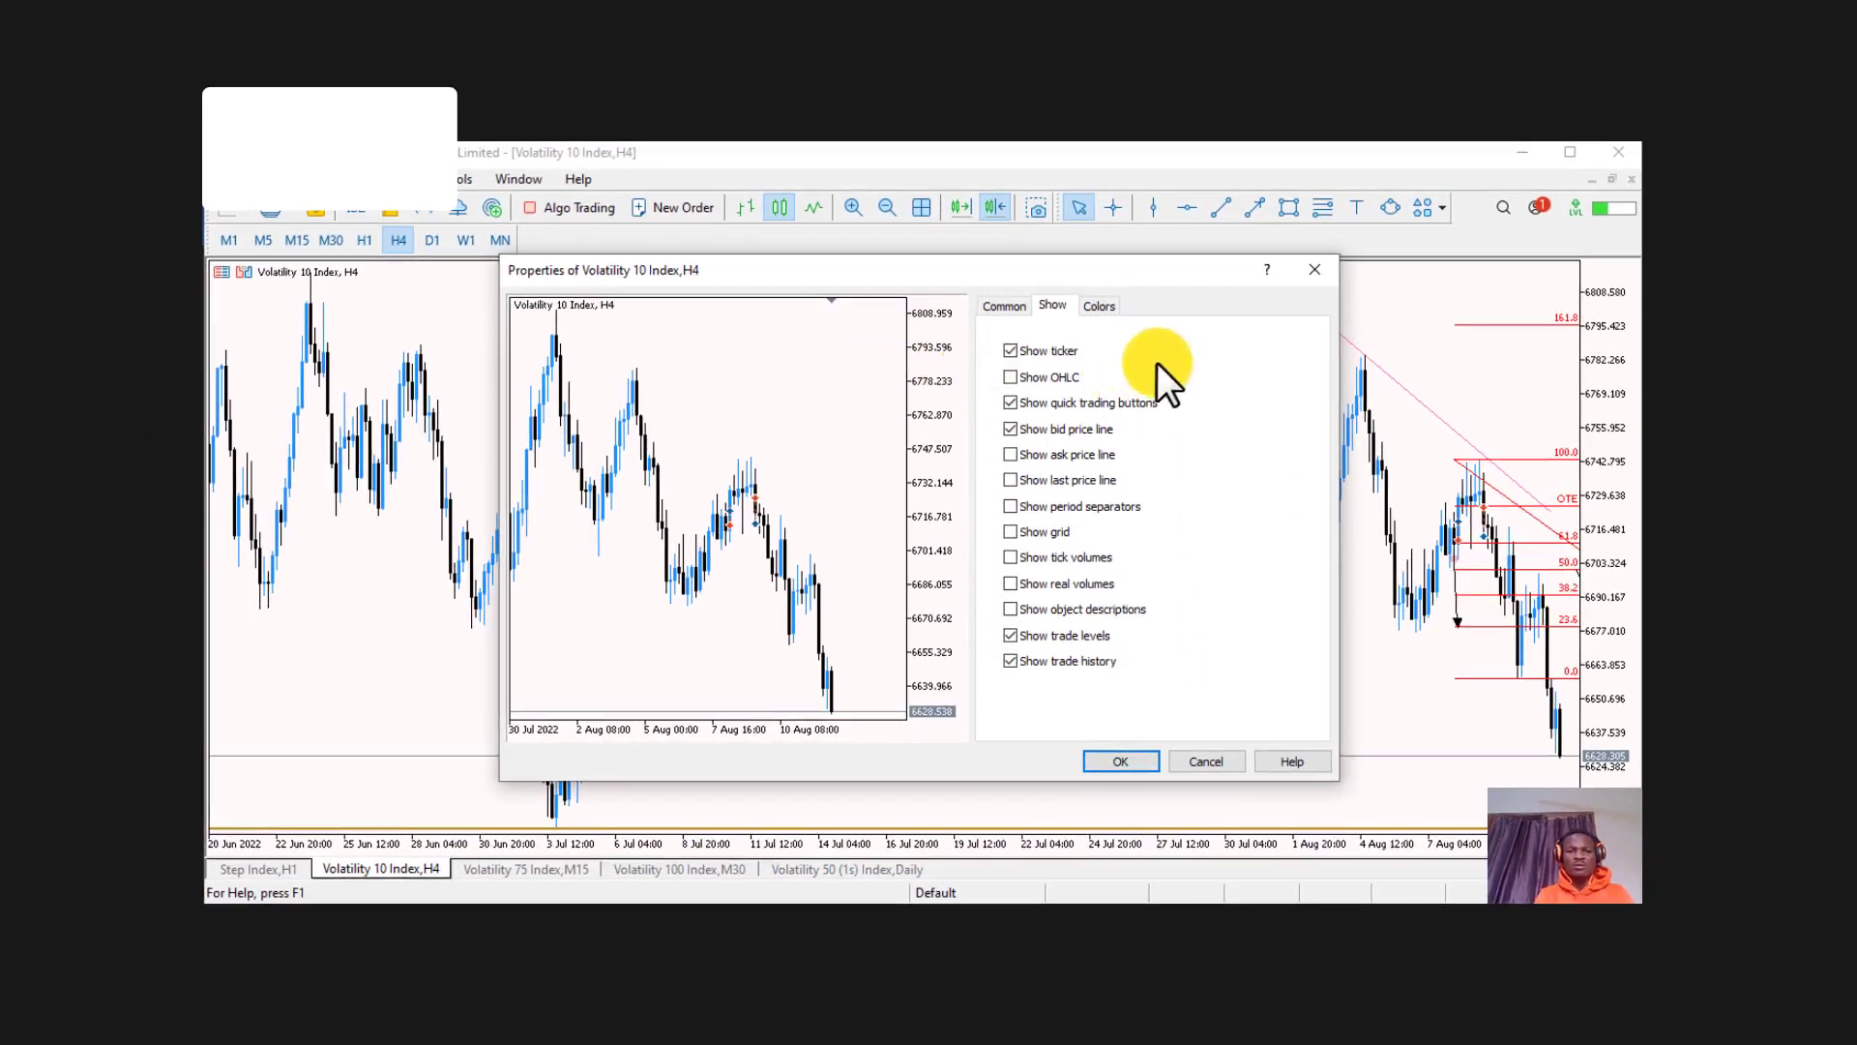
pyautogui.click(1104, 308)
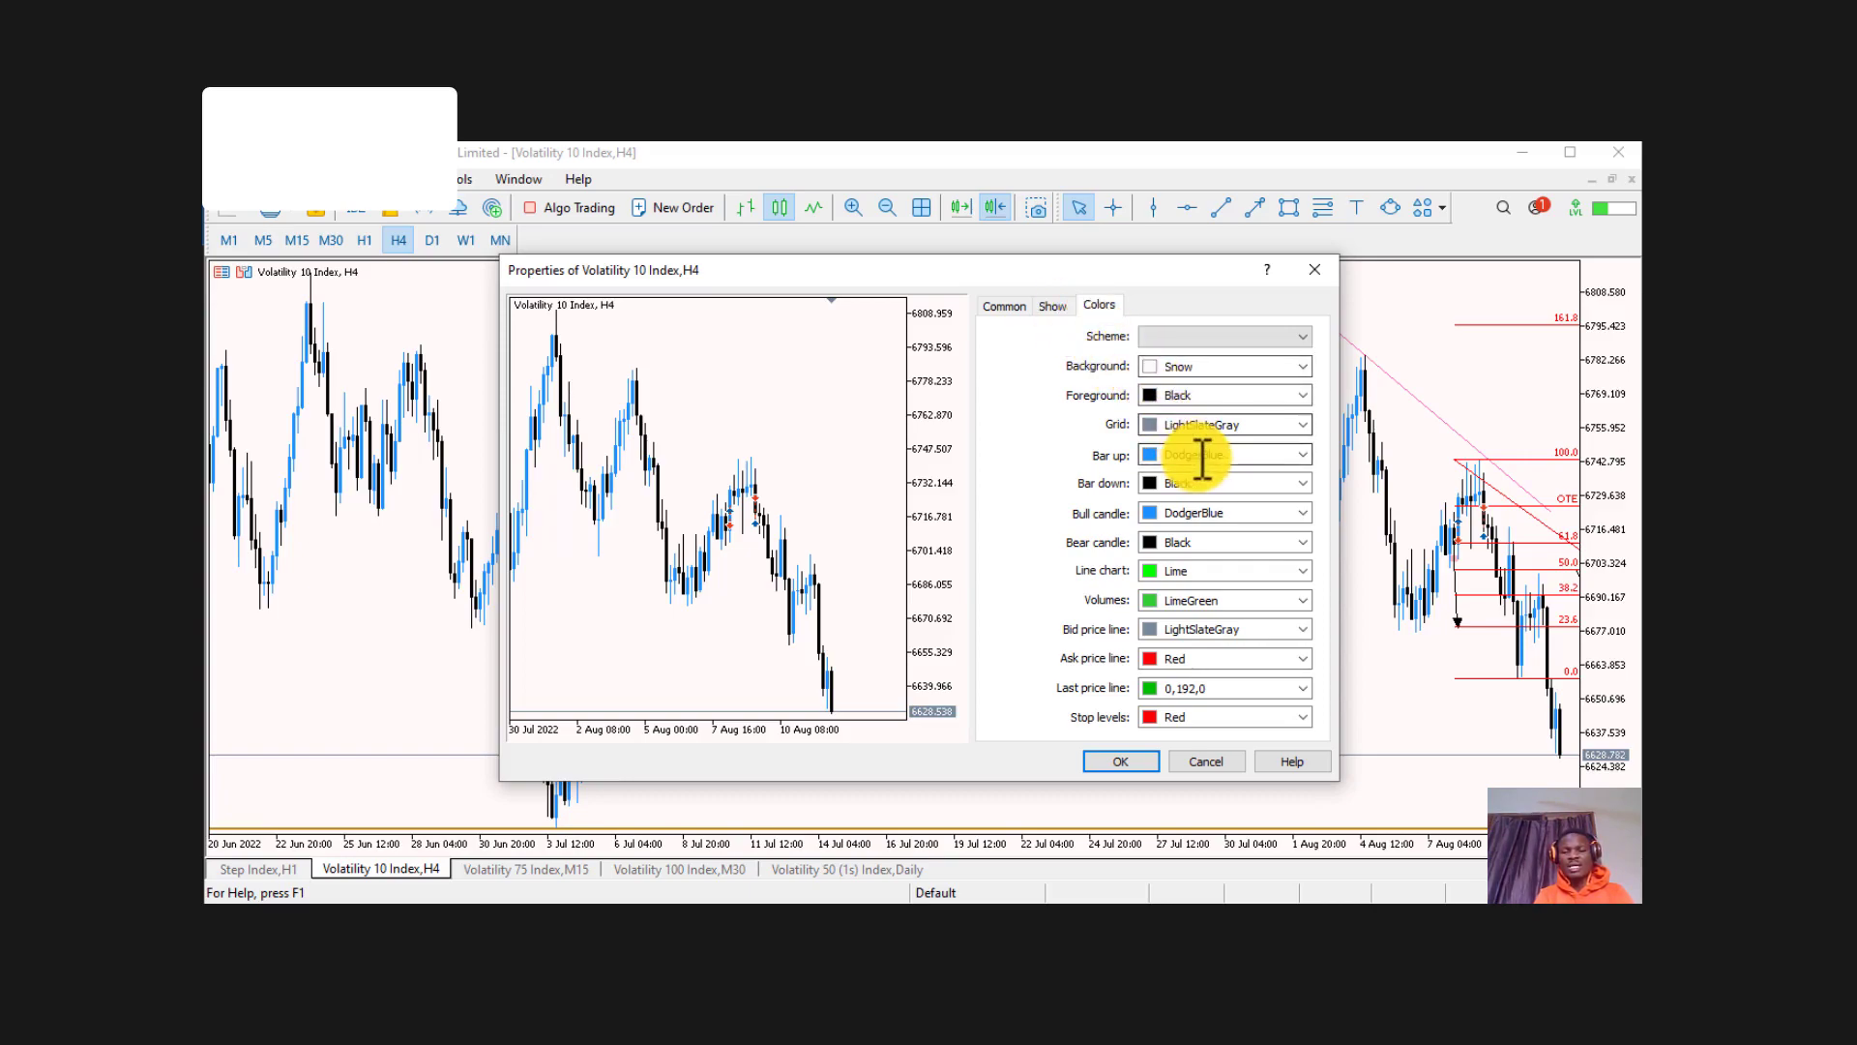
pyautogui.scroll(1, 1176, 484)
pyautogui.scroll(2, 1170, 510)
pyautogui.scroll(-4, 1171, 510)
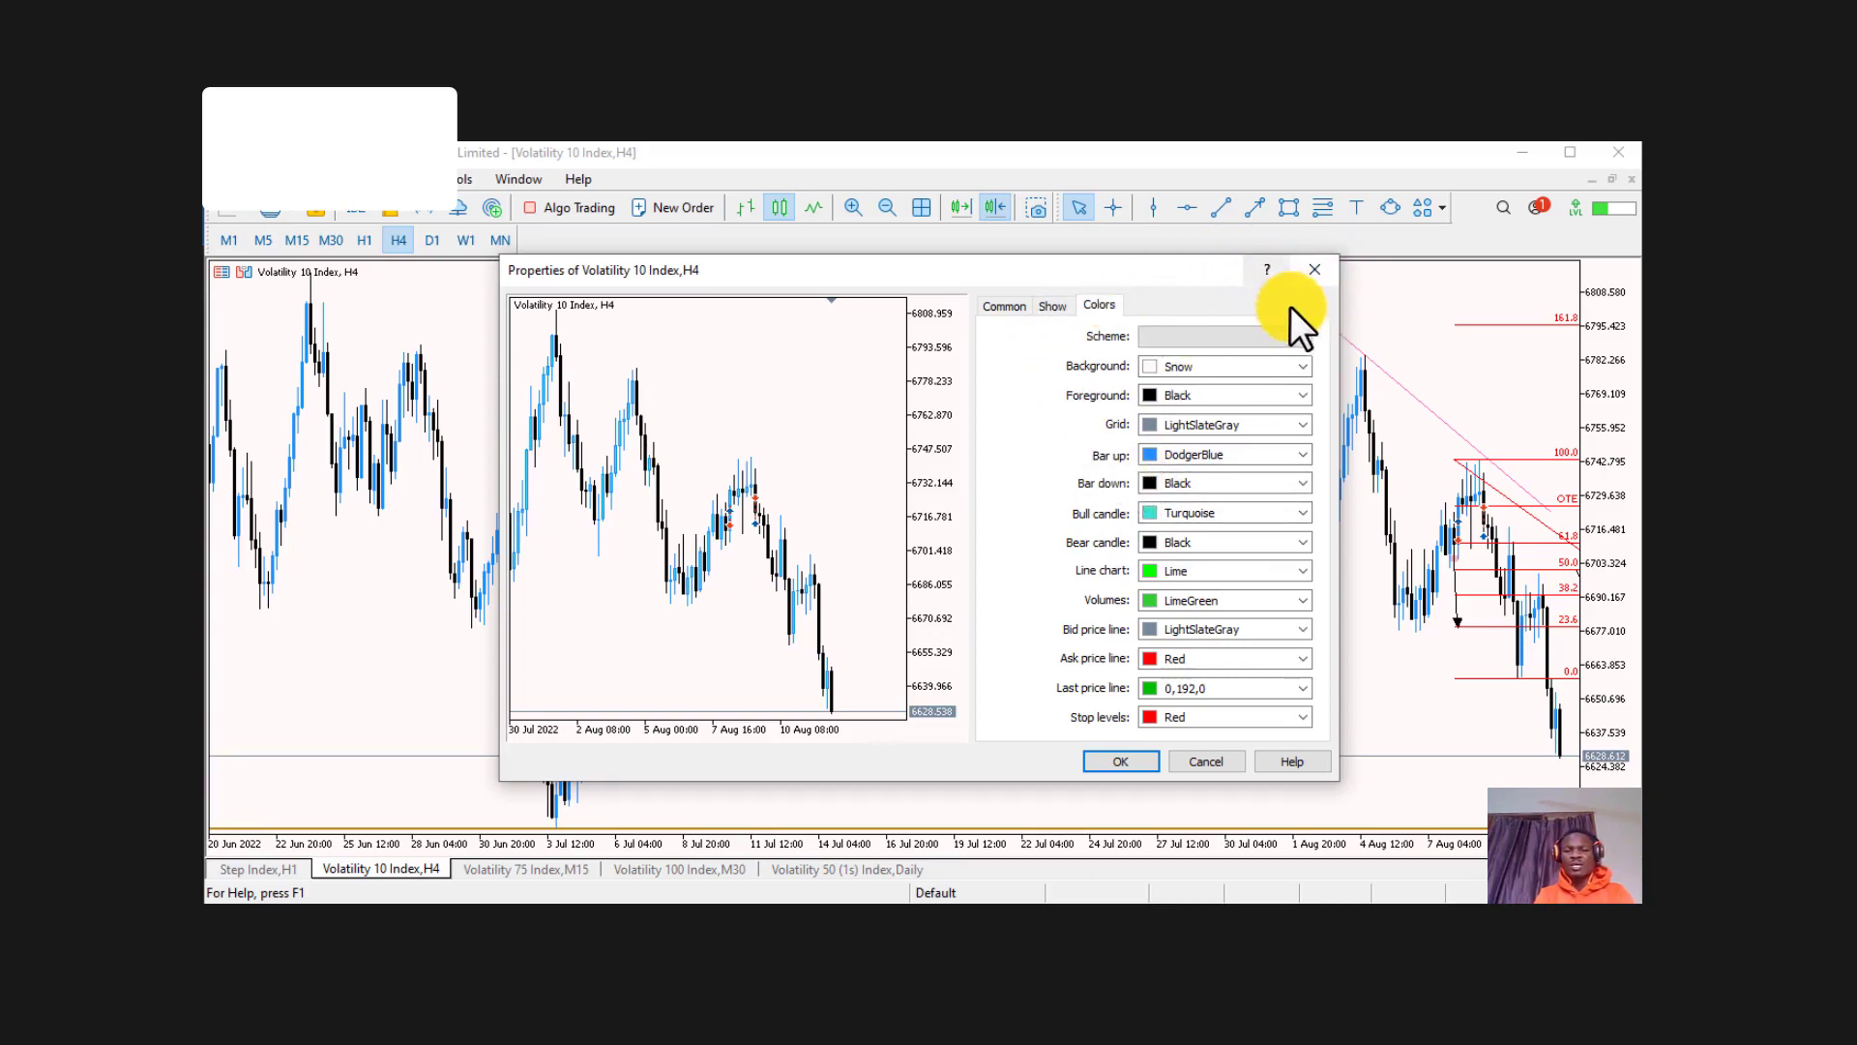
pyautogui.click(1053, 306)
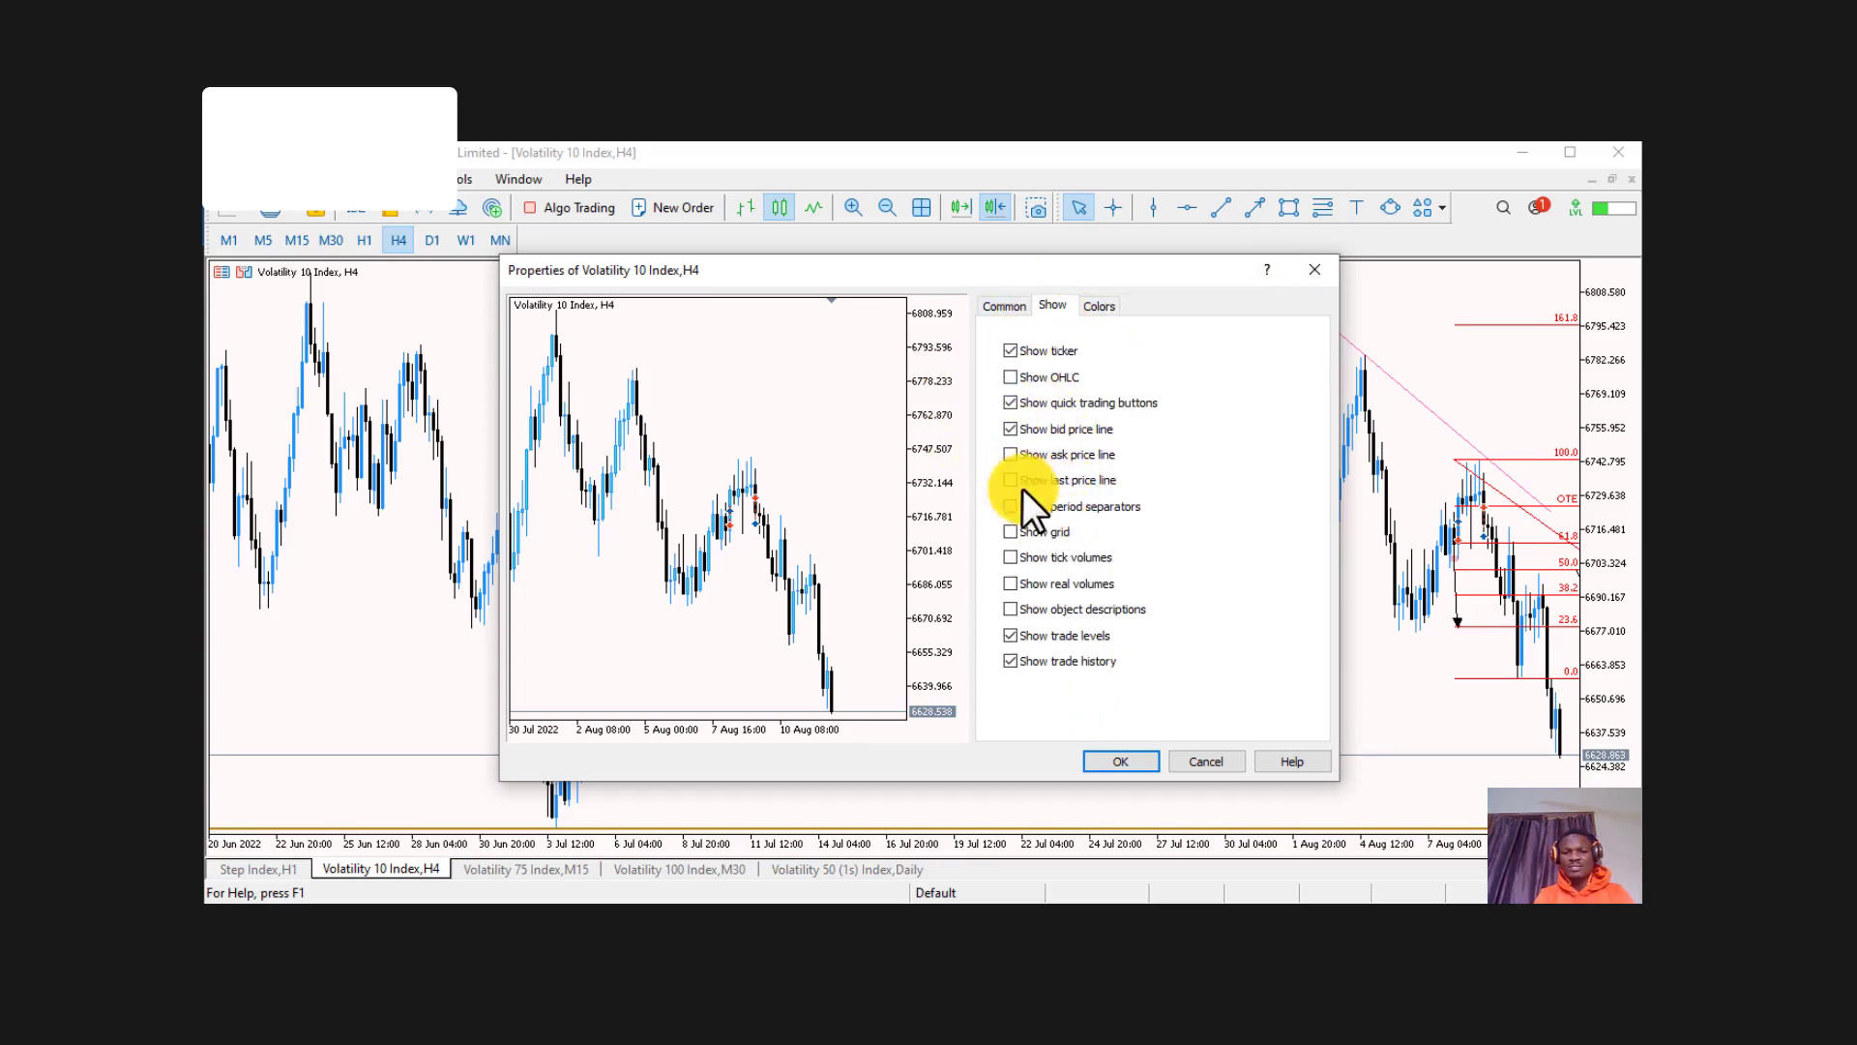
pyautogui.click(1012, 531)
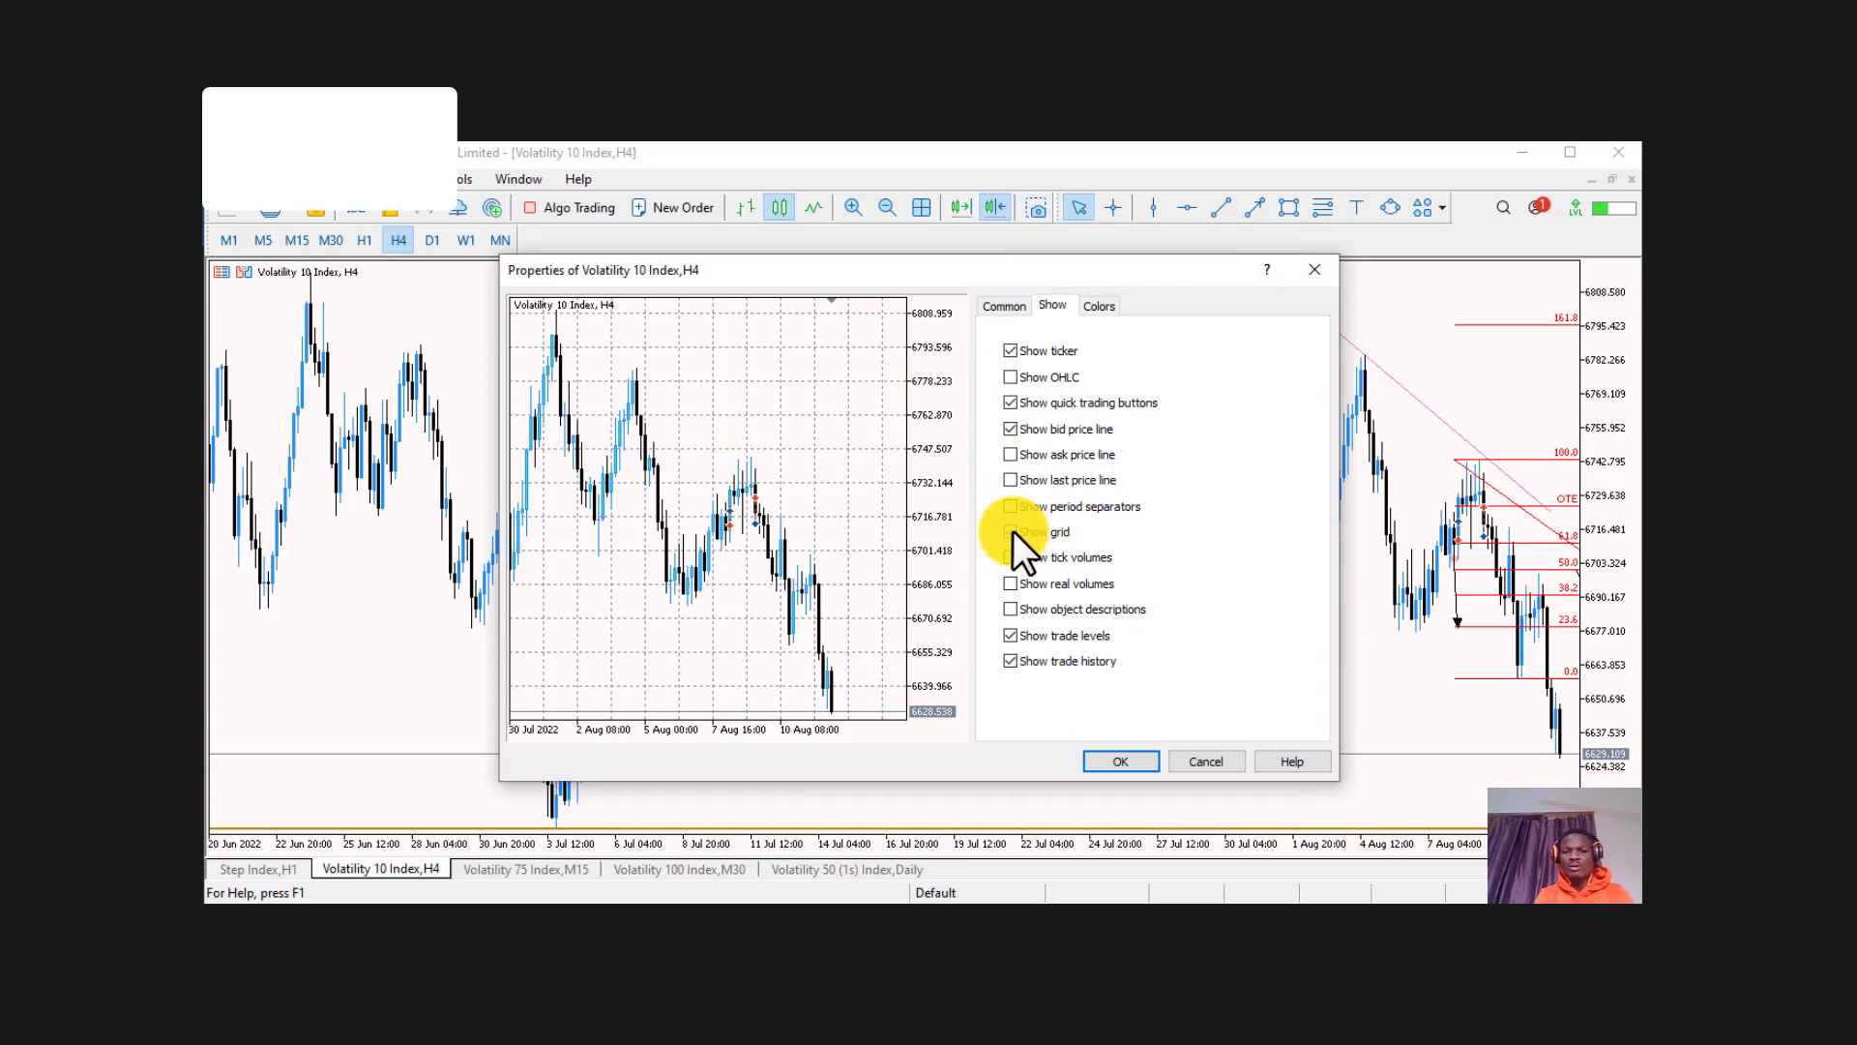
pyautogui.click(1010, 530)
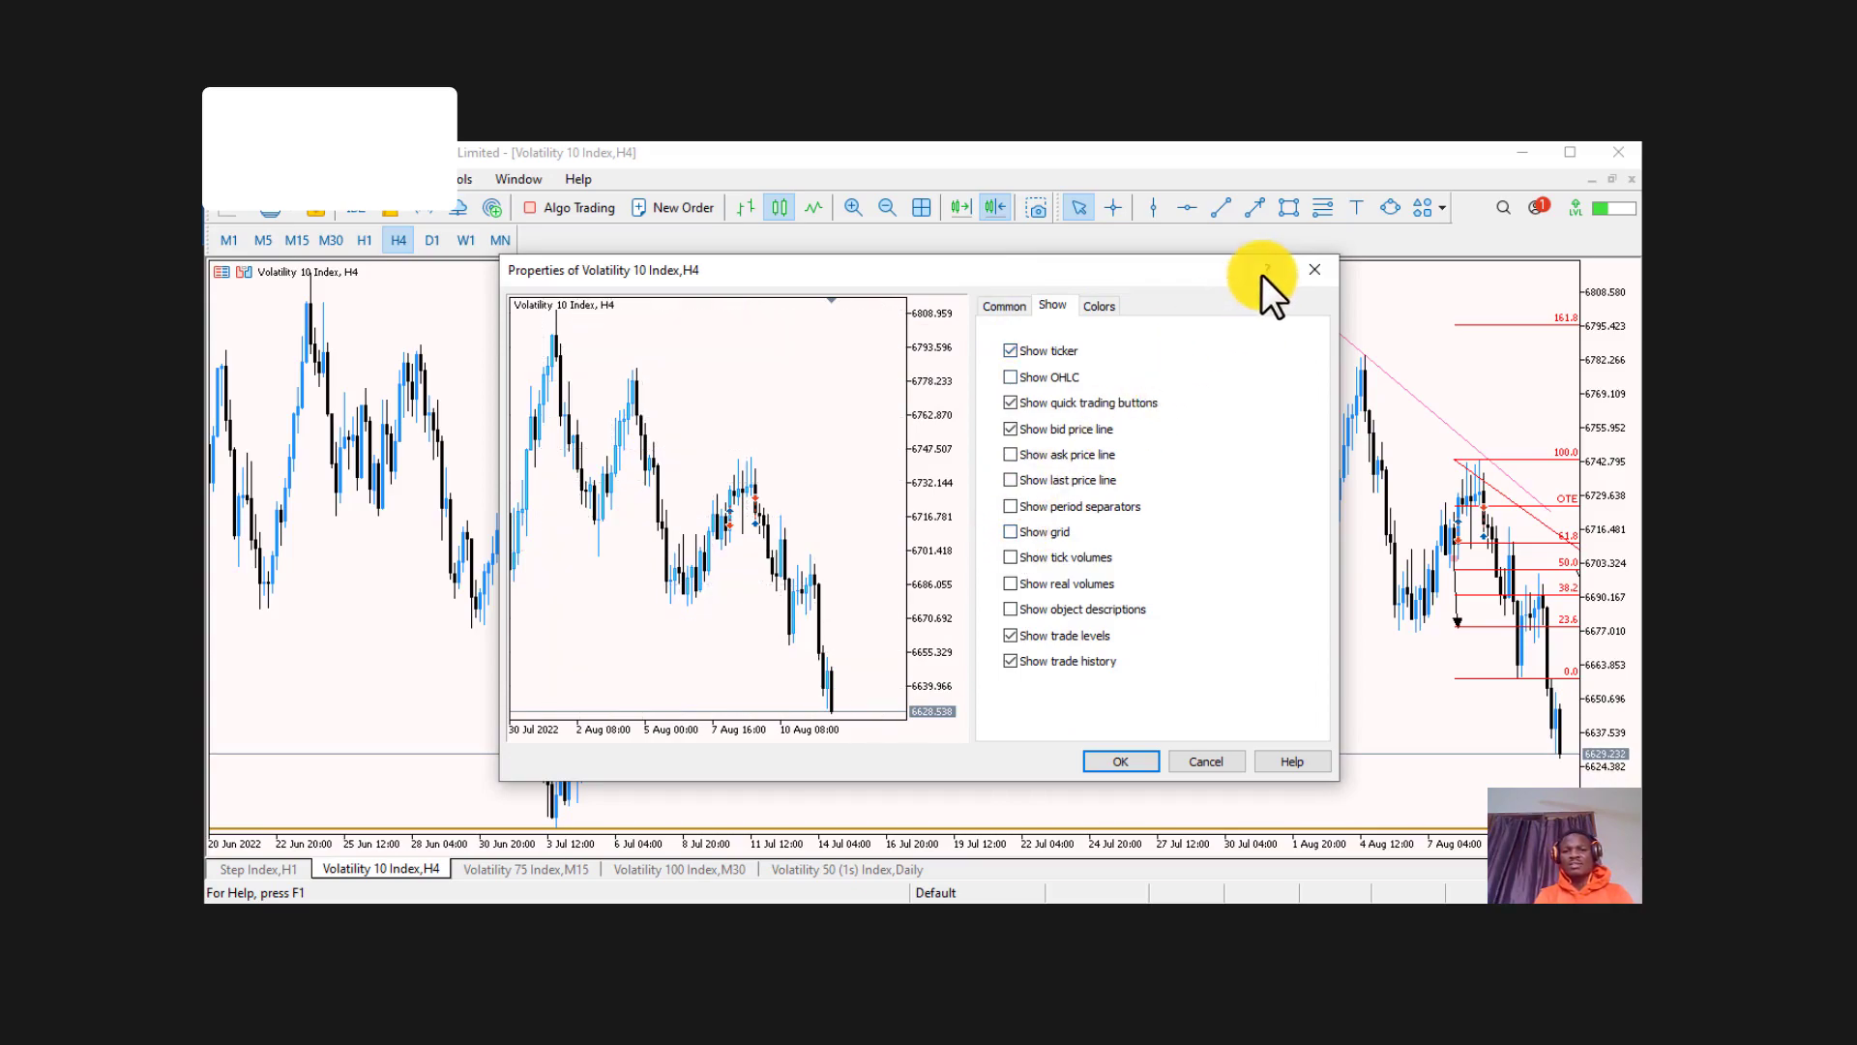
pyautogui.click(1310, 271)
pyautogui.moveTo(770, 379); pyautogui.dragTo(588, 395)
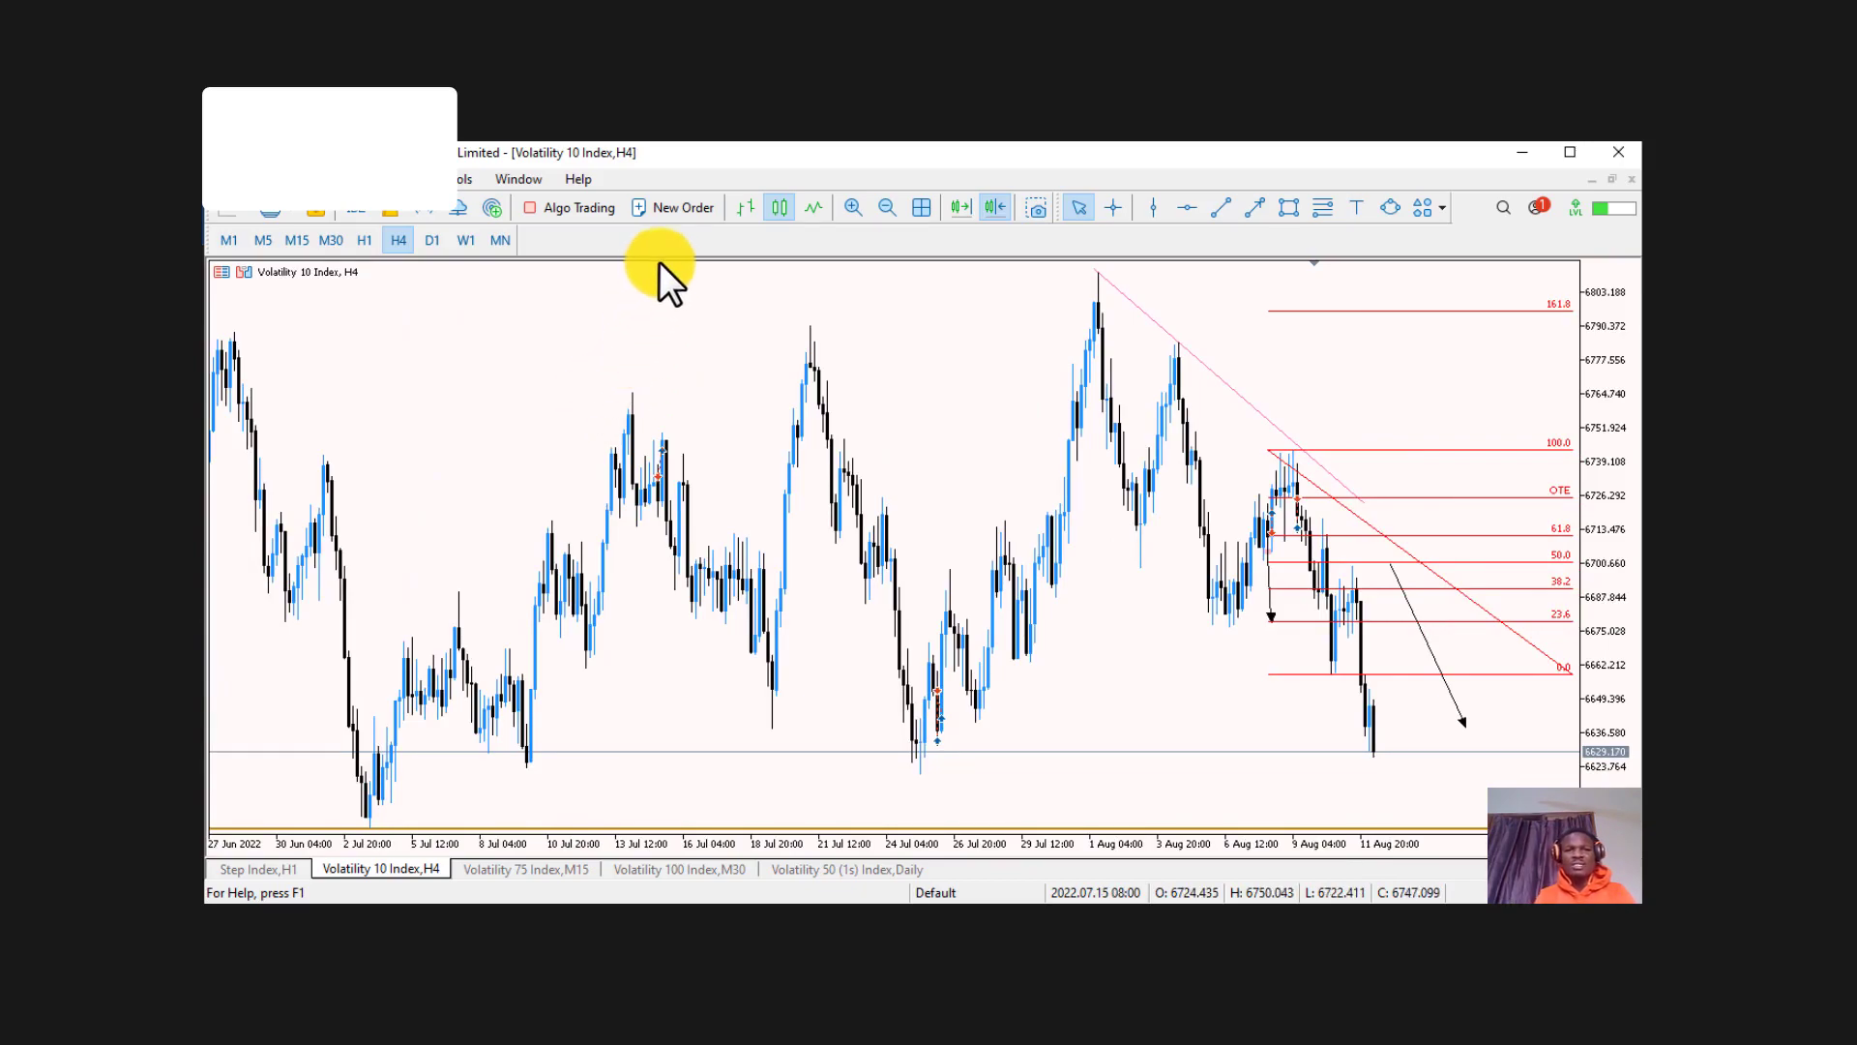
pyautogui.click(675, 205)
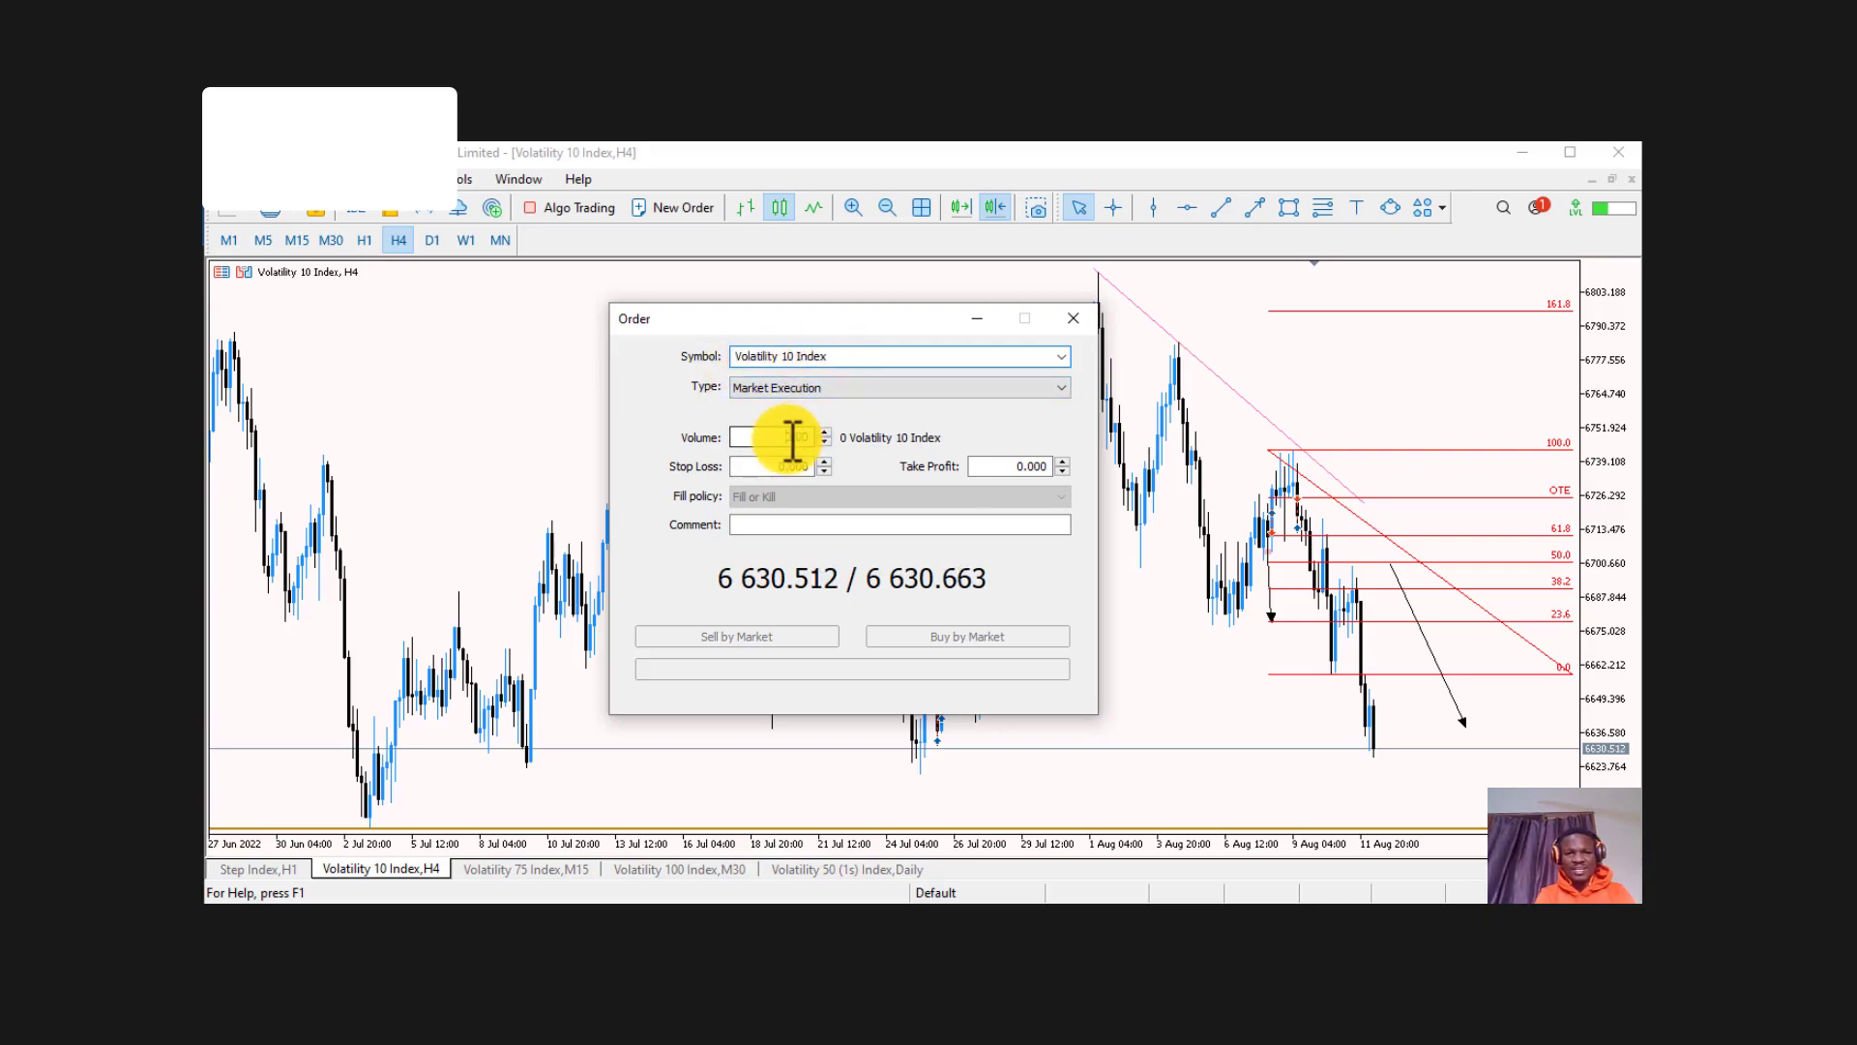
pyautogui.click(762, 438)
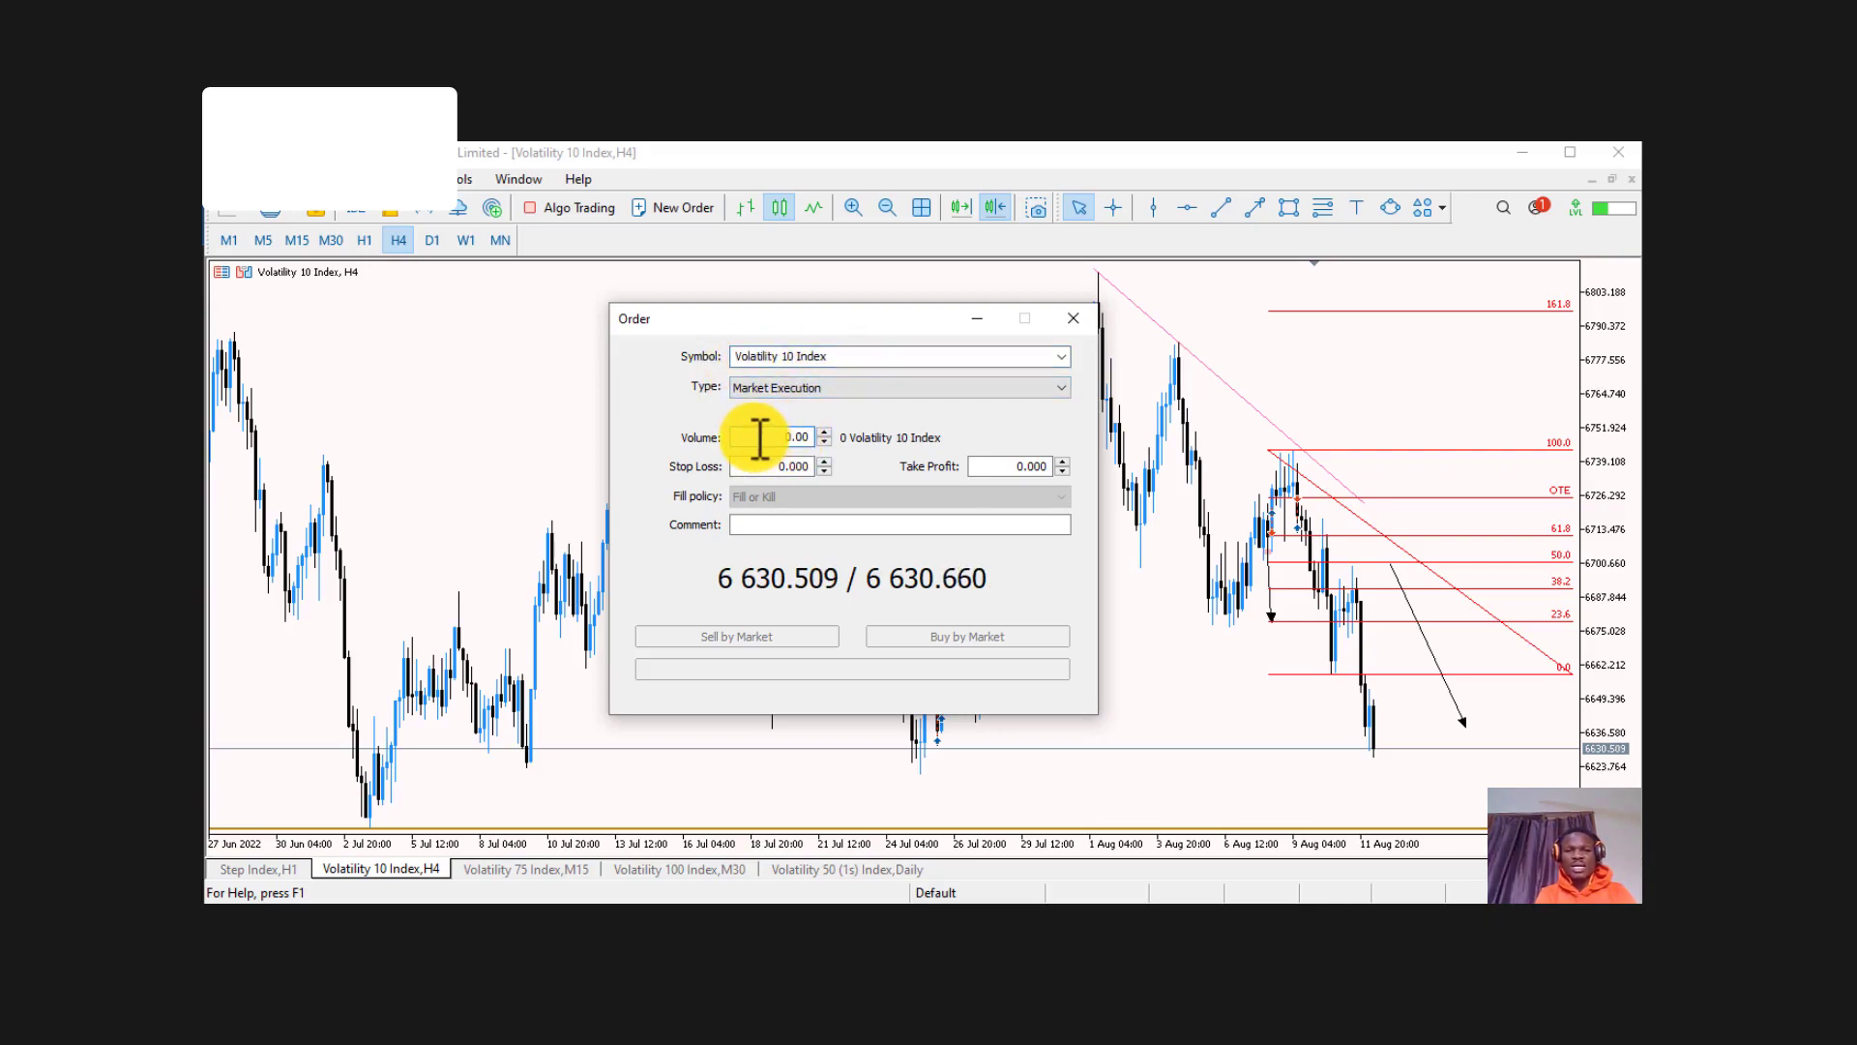
pyautogui.press('BackSpace')
pyautogui.write('1')
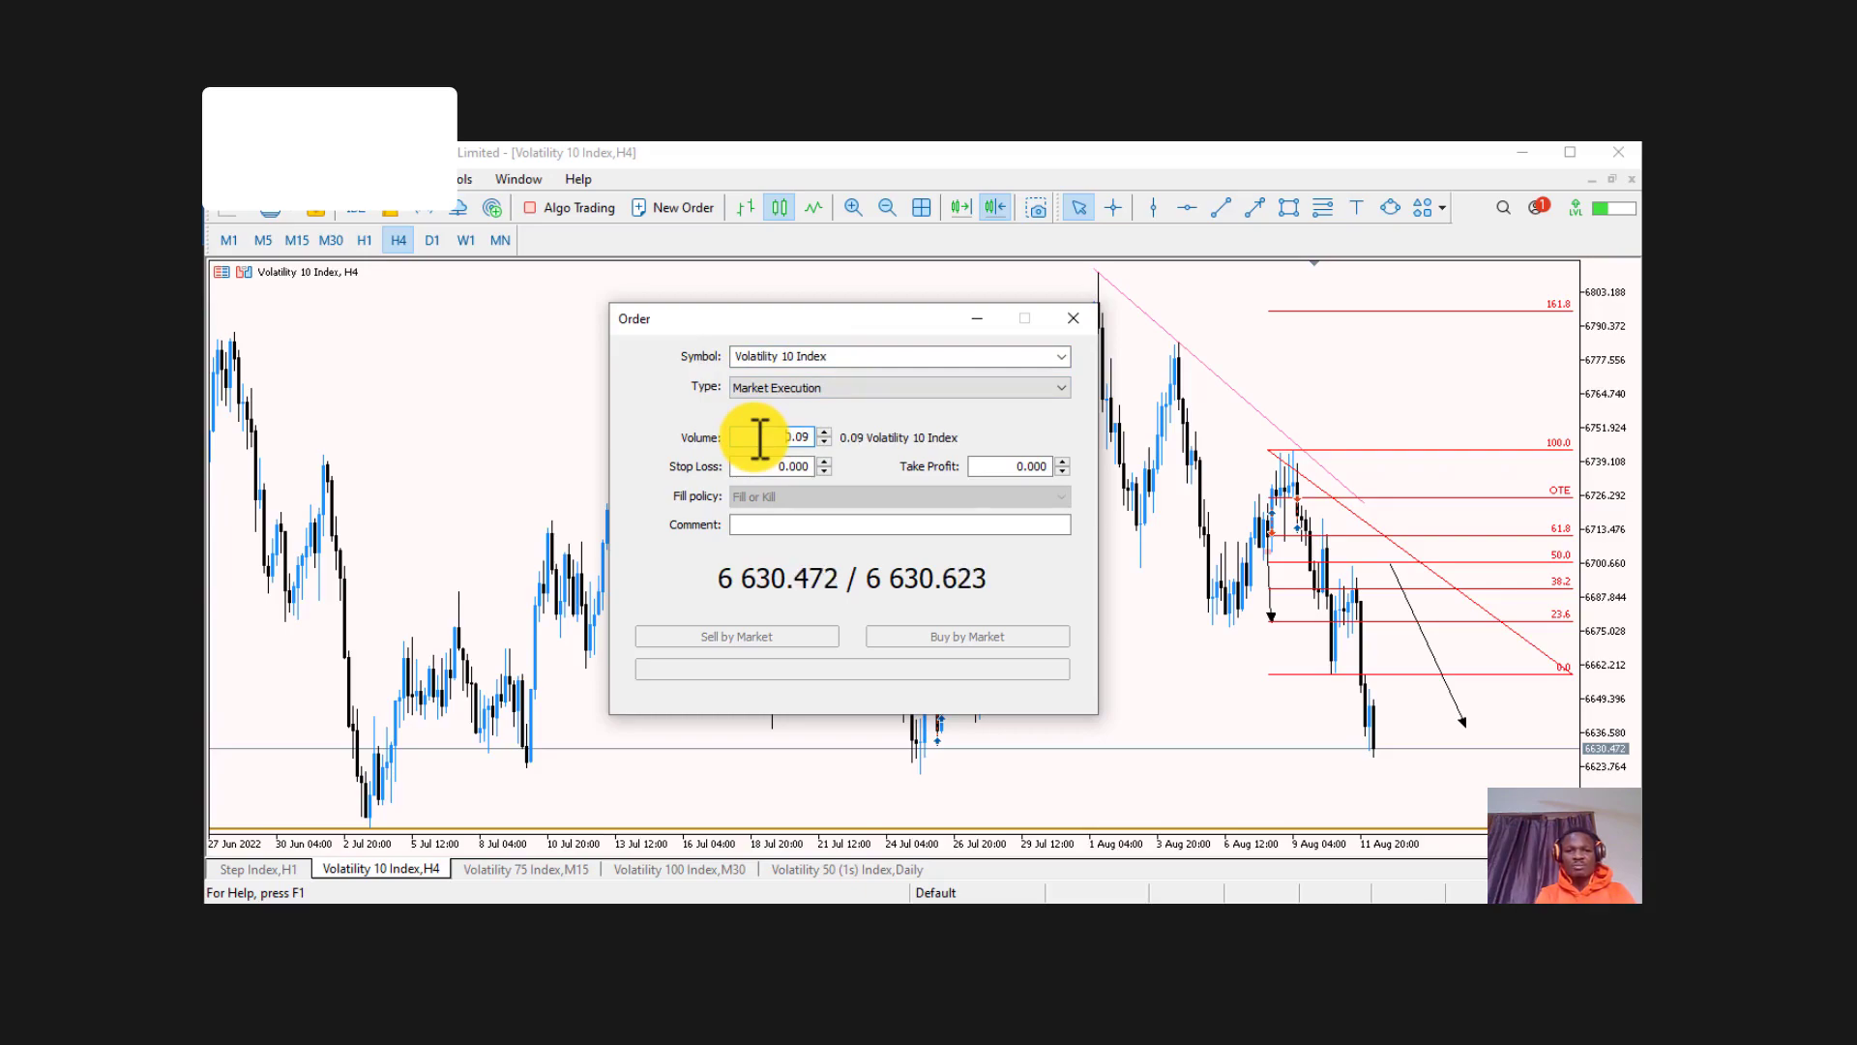
pyautogui.press('BackSpace')
pyautogui.press('BackSpace')
pyautogui.write('11')
pyautogui.scroll(8, 760, 438)
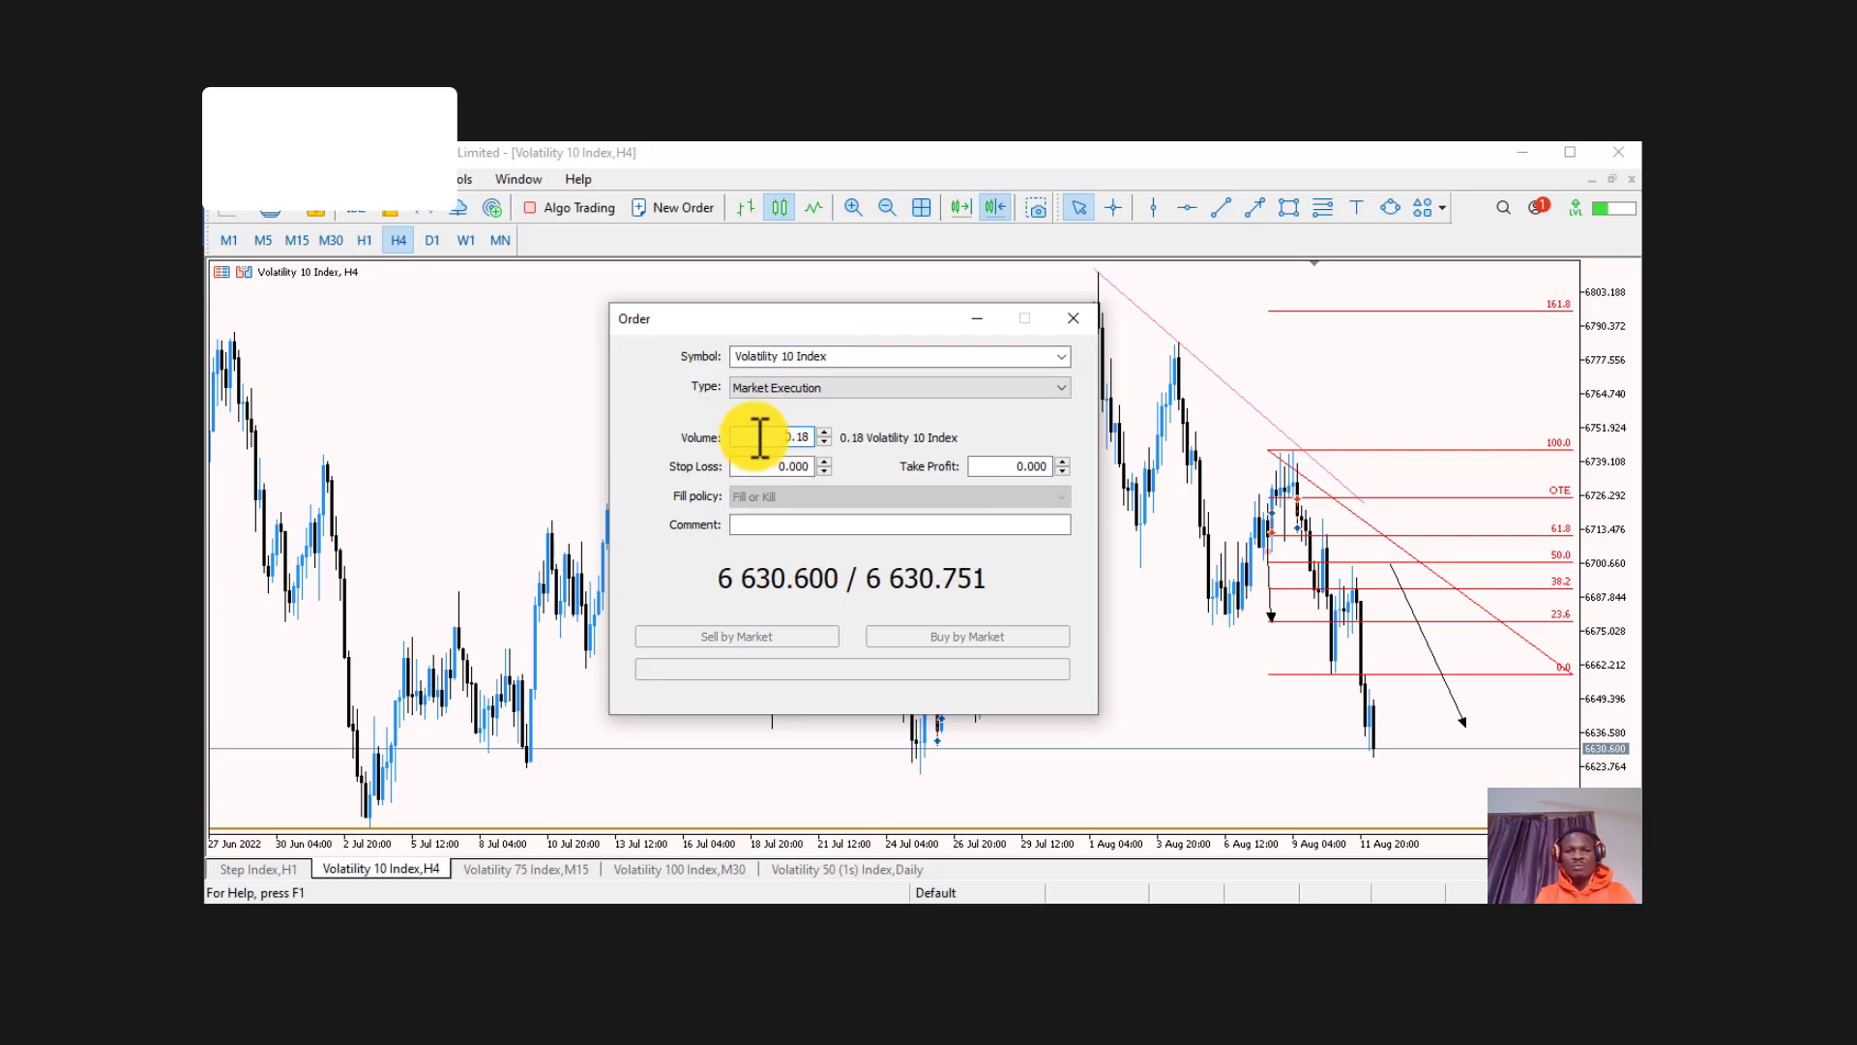
pyautogui.scroll(3, 760, 437)
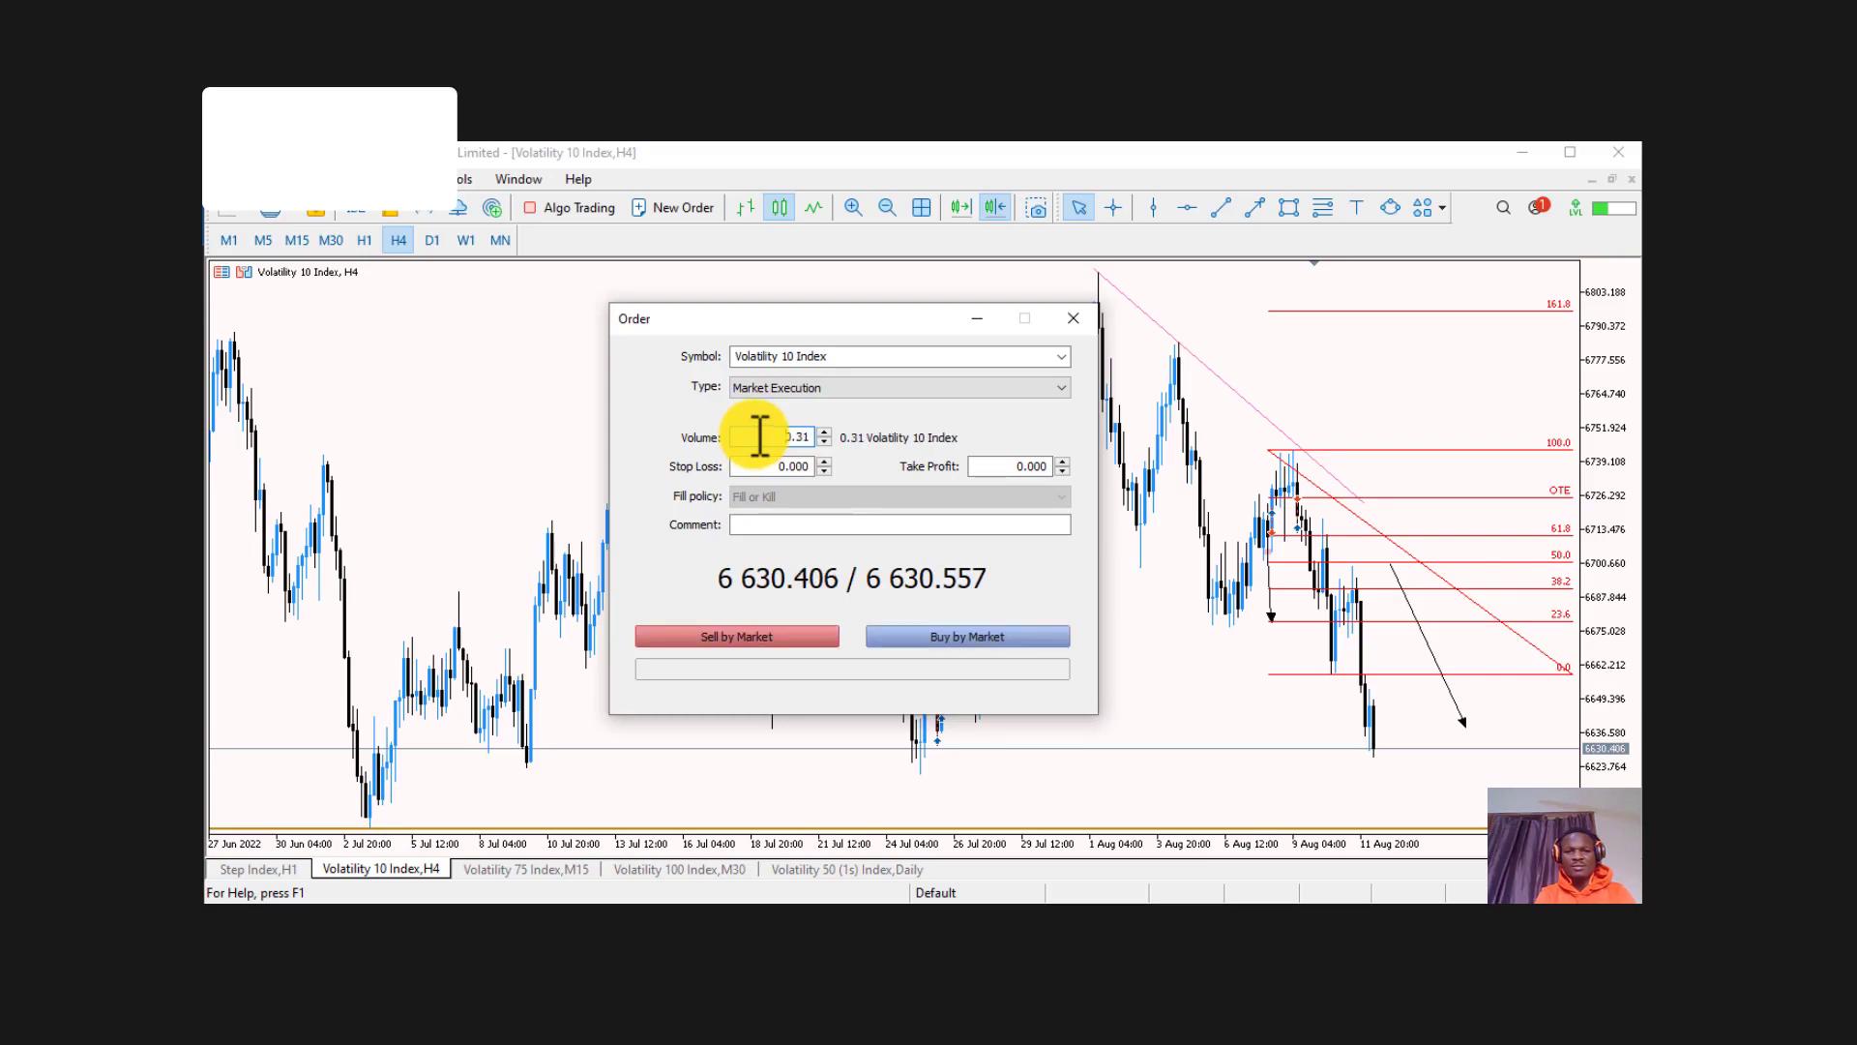
pyautogui.scroll(-1, 760, 437)
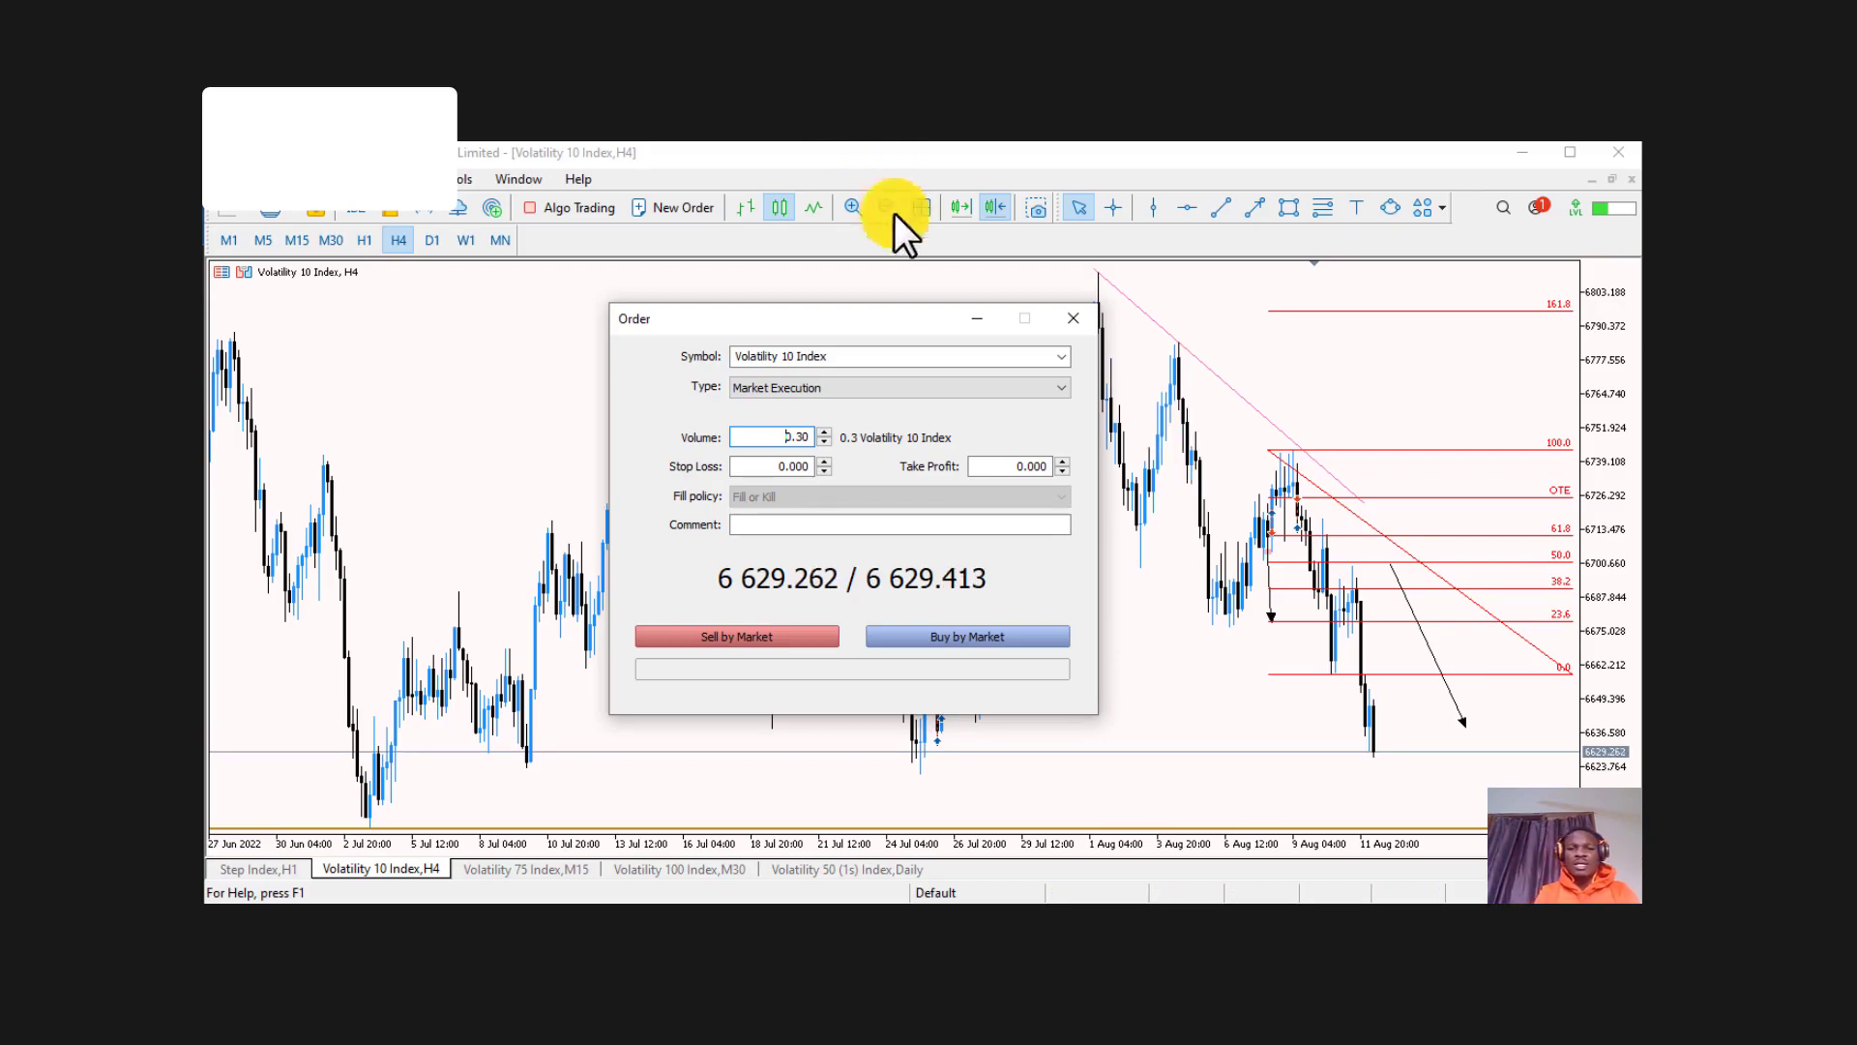
pyautogui.click(1067, 321)
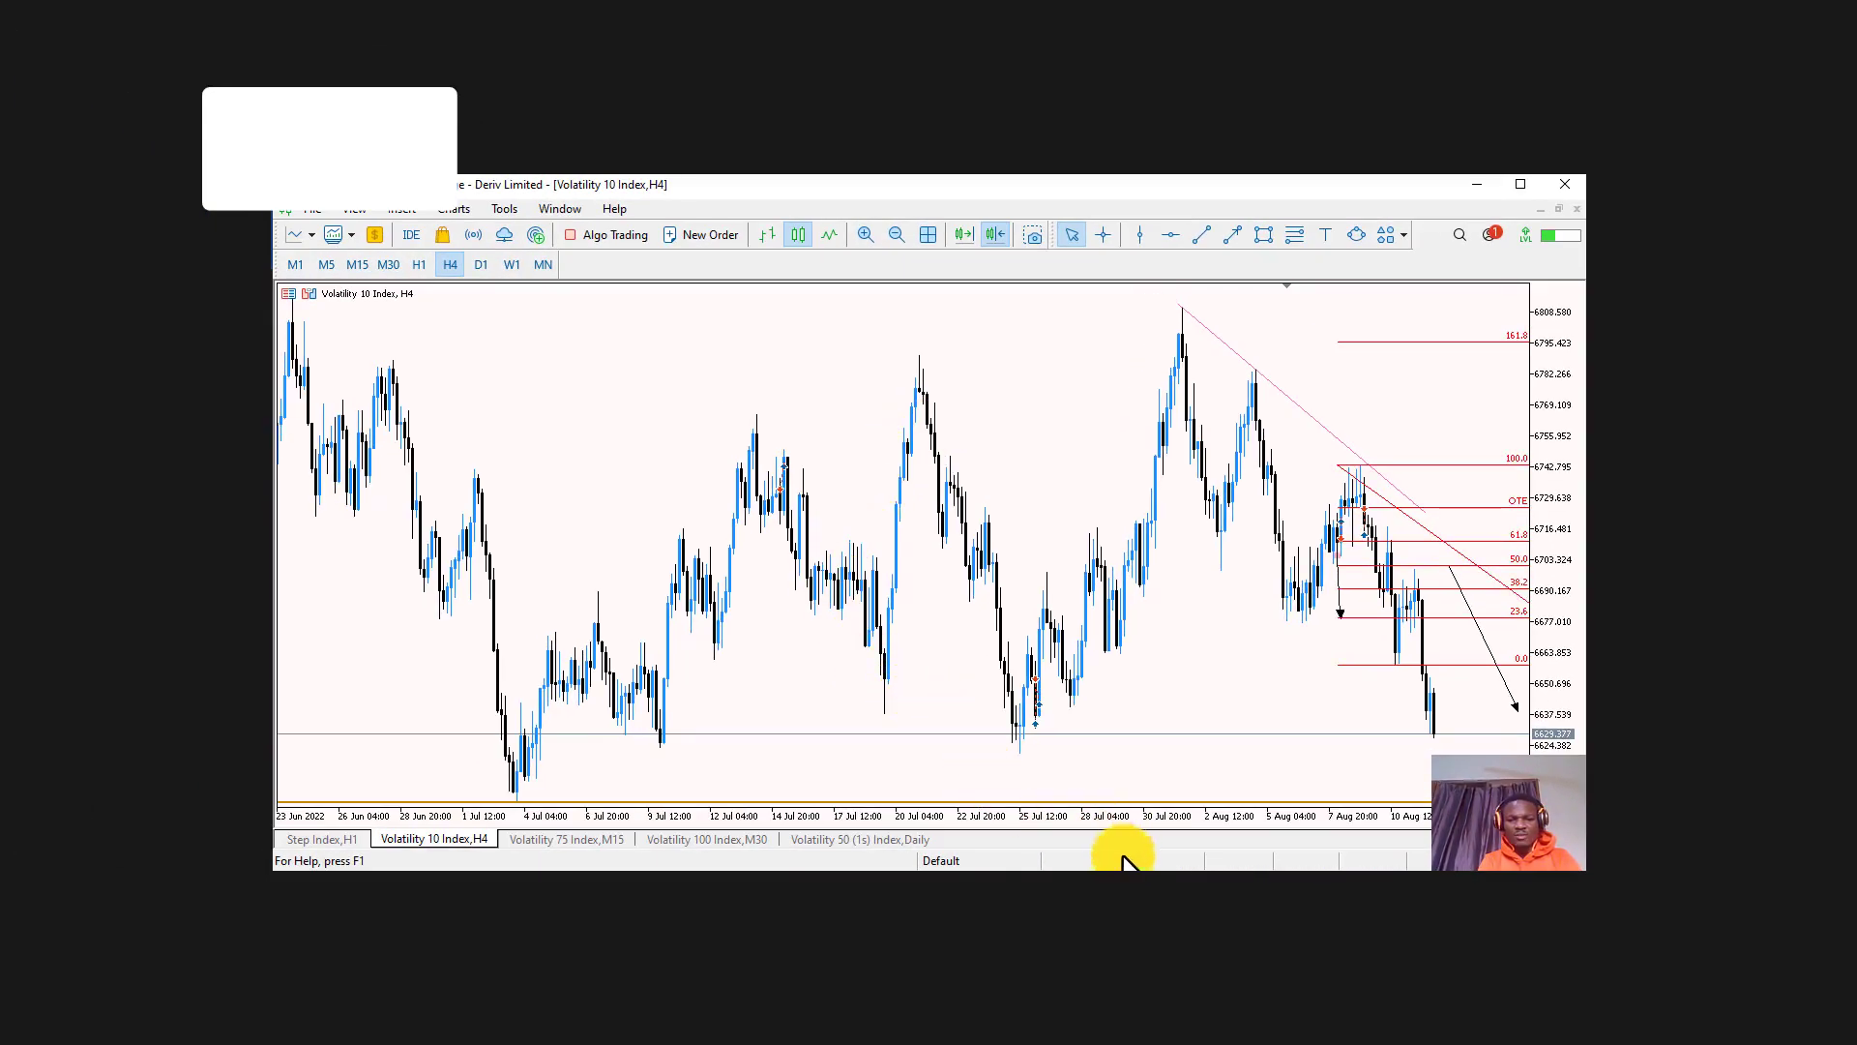
# - Bring back the Deriv real-account YouTube video and scroll to its registration and Telegram links
pyautogui.click(1128, 866)
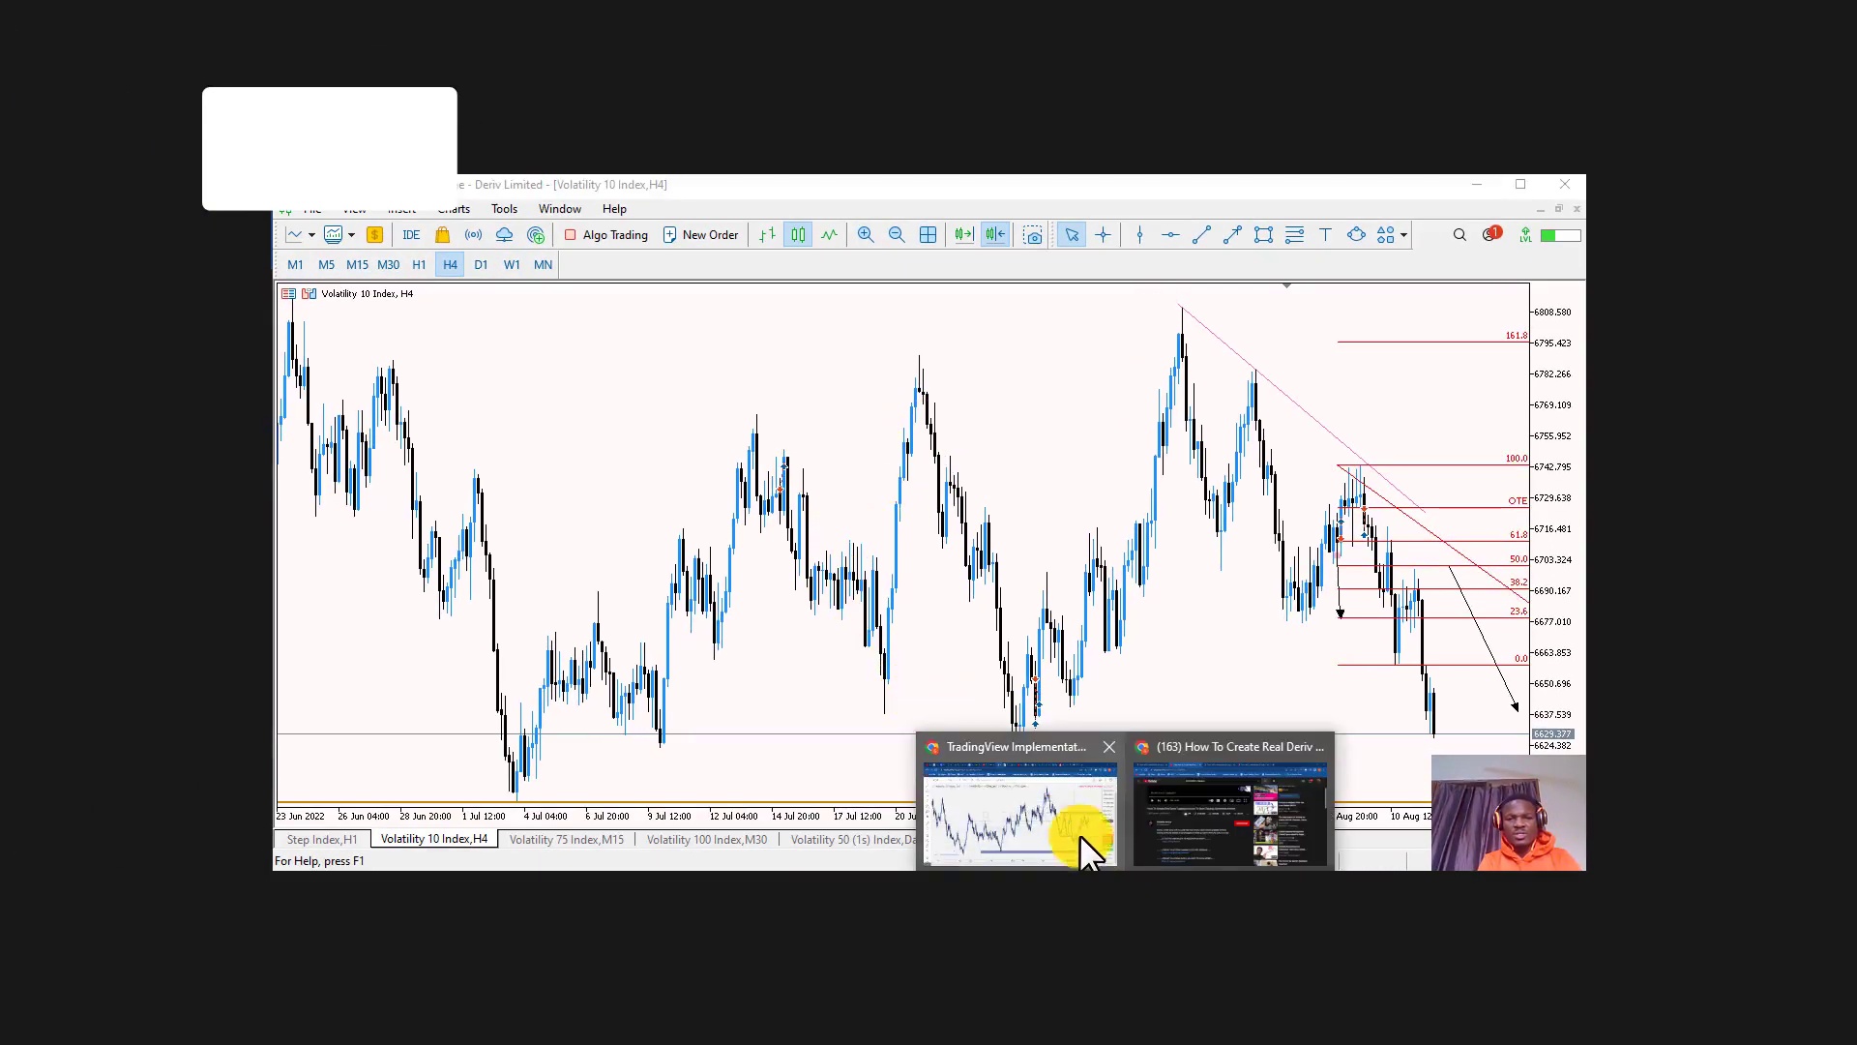
pyautogui.click(1170, 821)
pyautogui.scroll(-2, 851, 548)
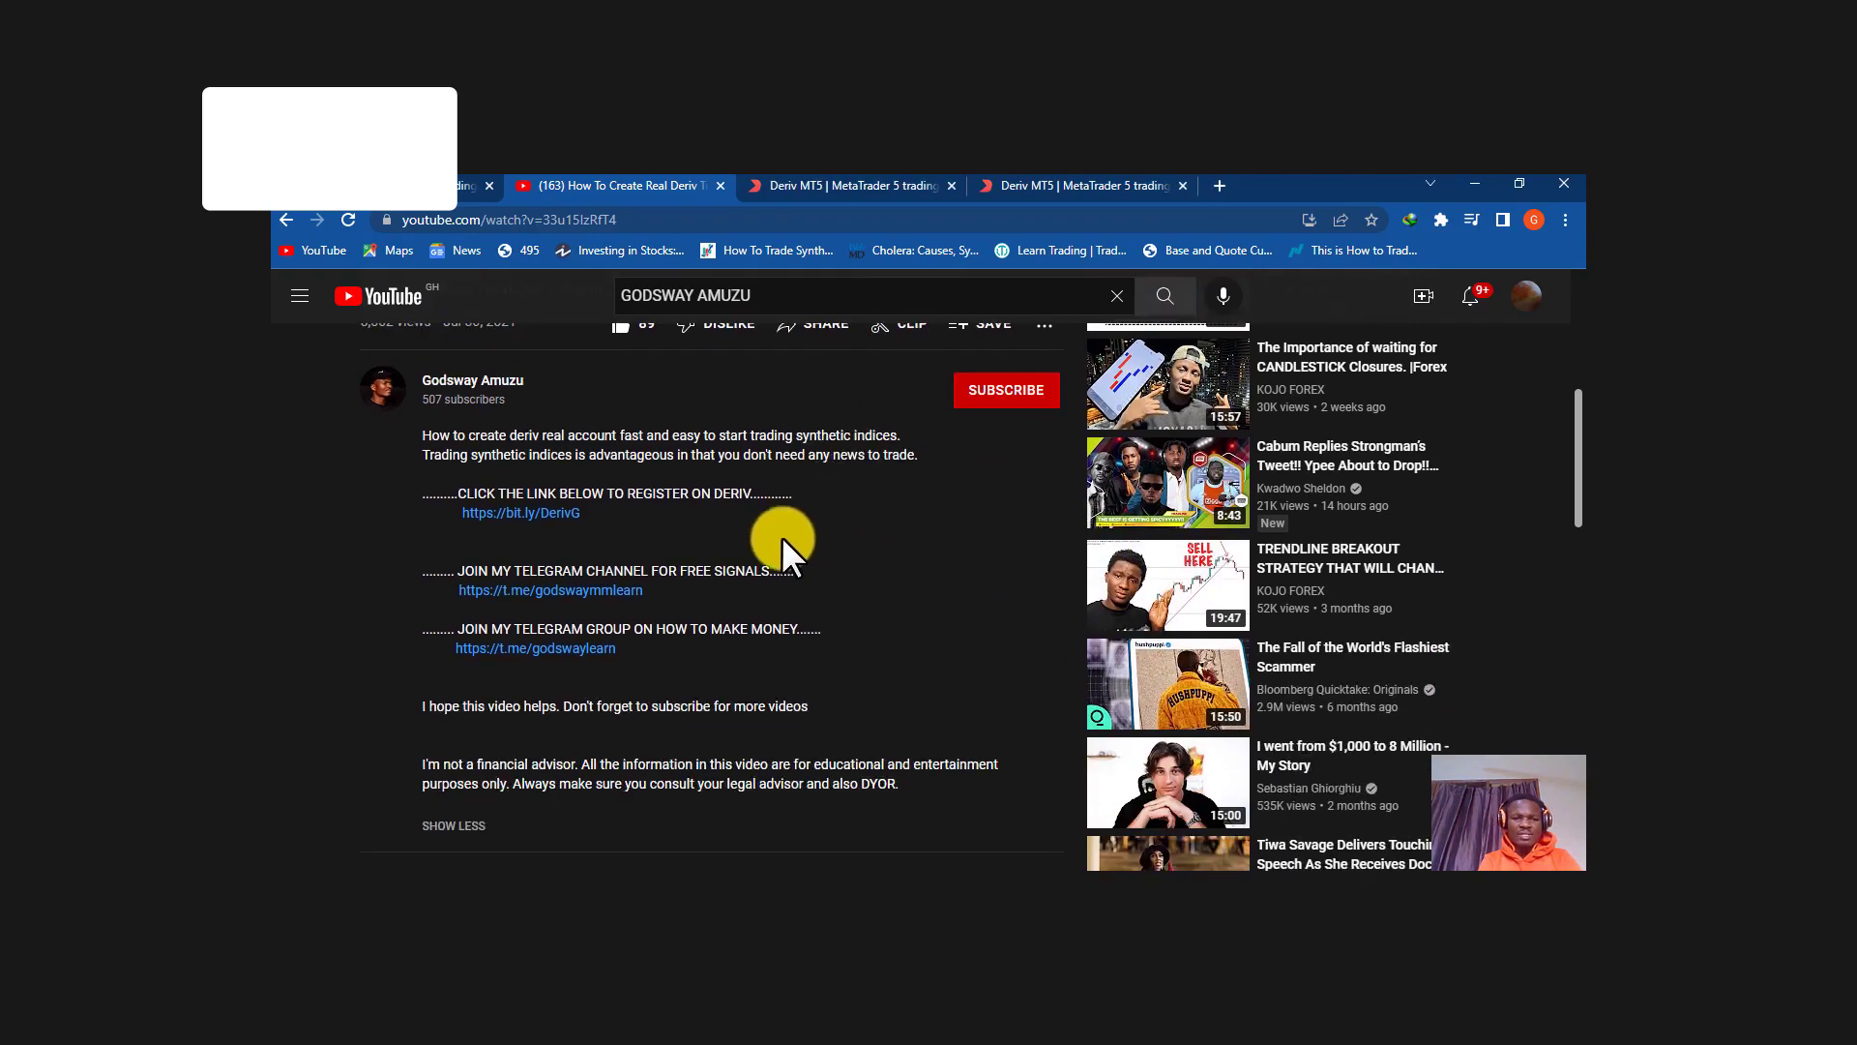